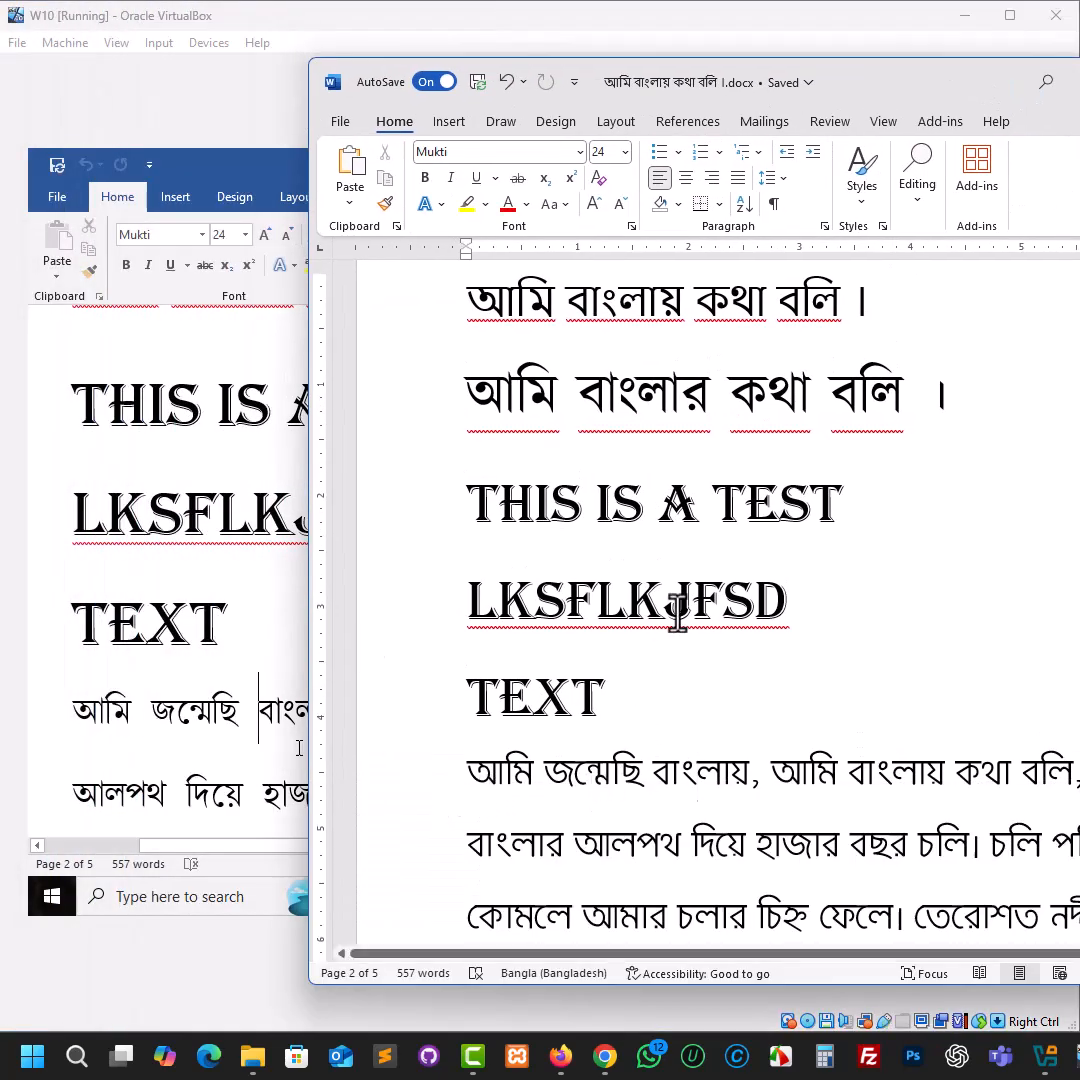
scroll(590, 560, up, 1)
scroll(148, 573, up, 5)
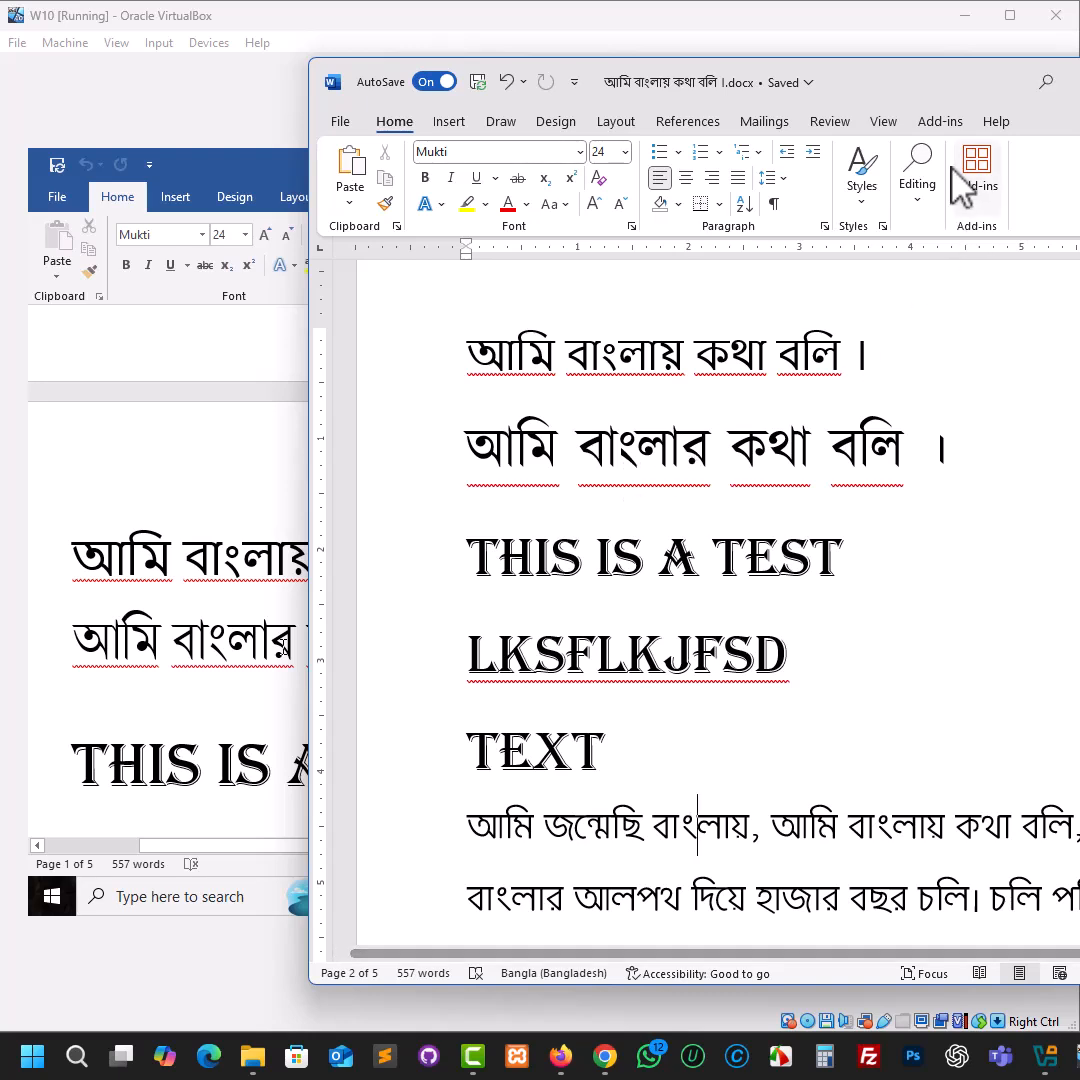
drag(962, 71, 1056, 125)
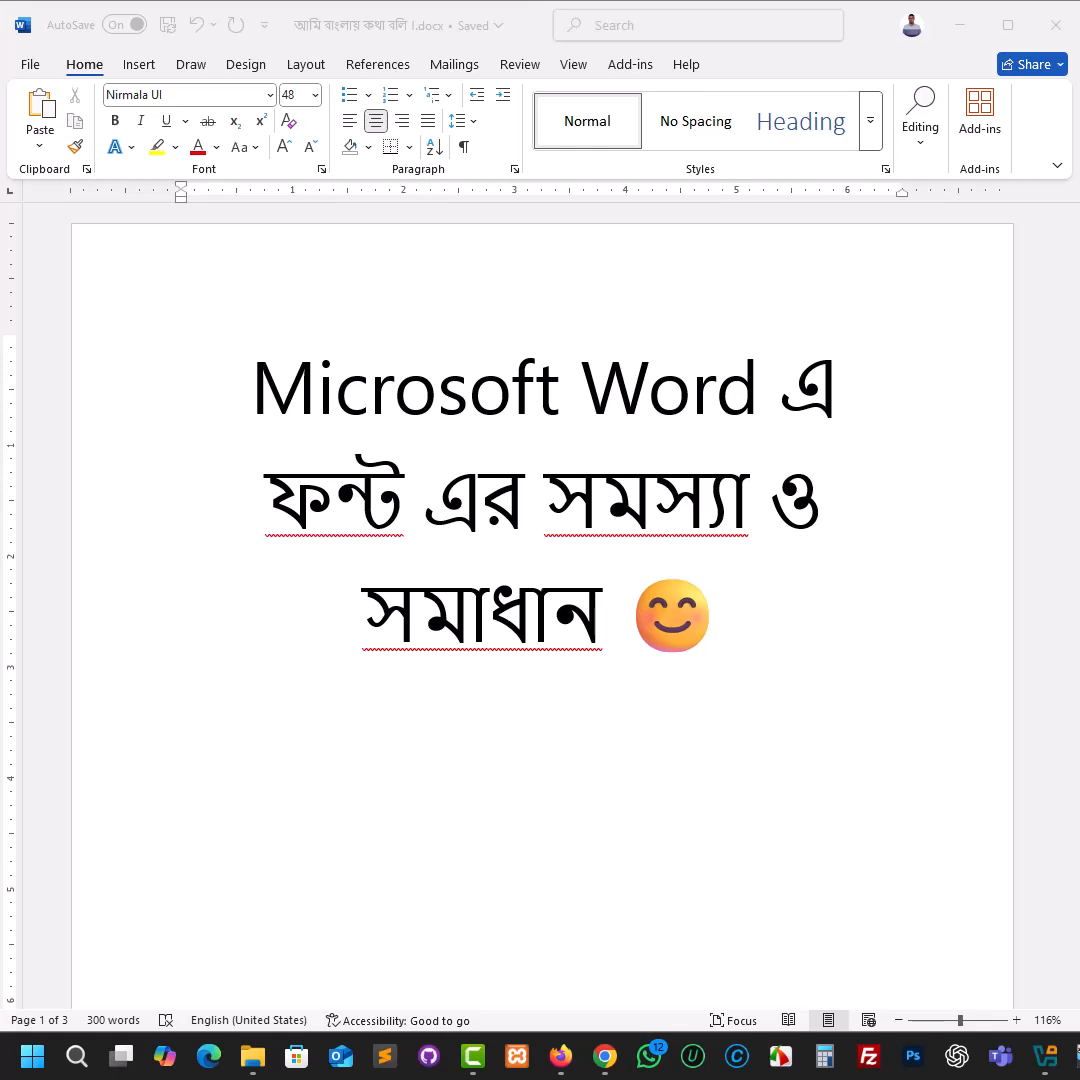
Step: Check which font and size the first Bangla line on page 2 uses
scroll(735, 590, down, 10)
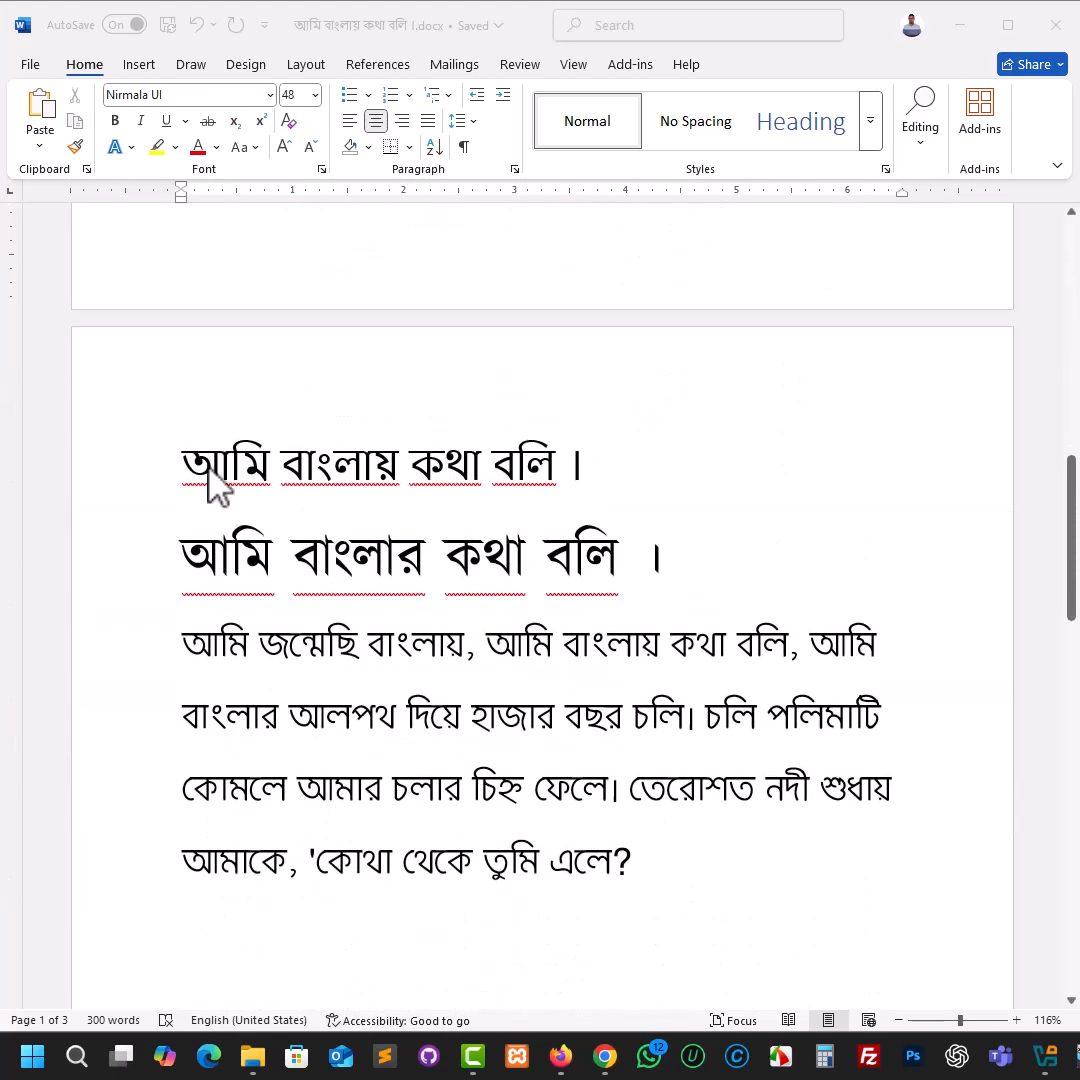
click(190, 402)
click(228, 472)
click(376, 472)
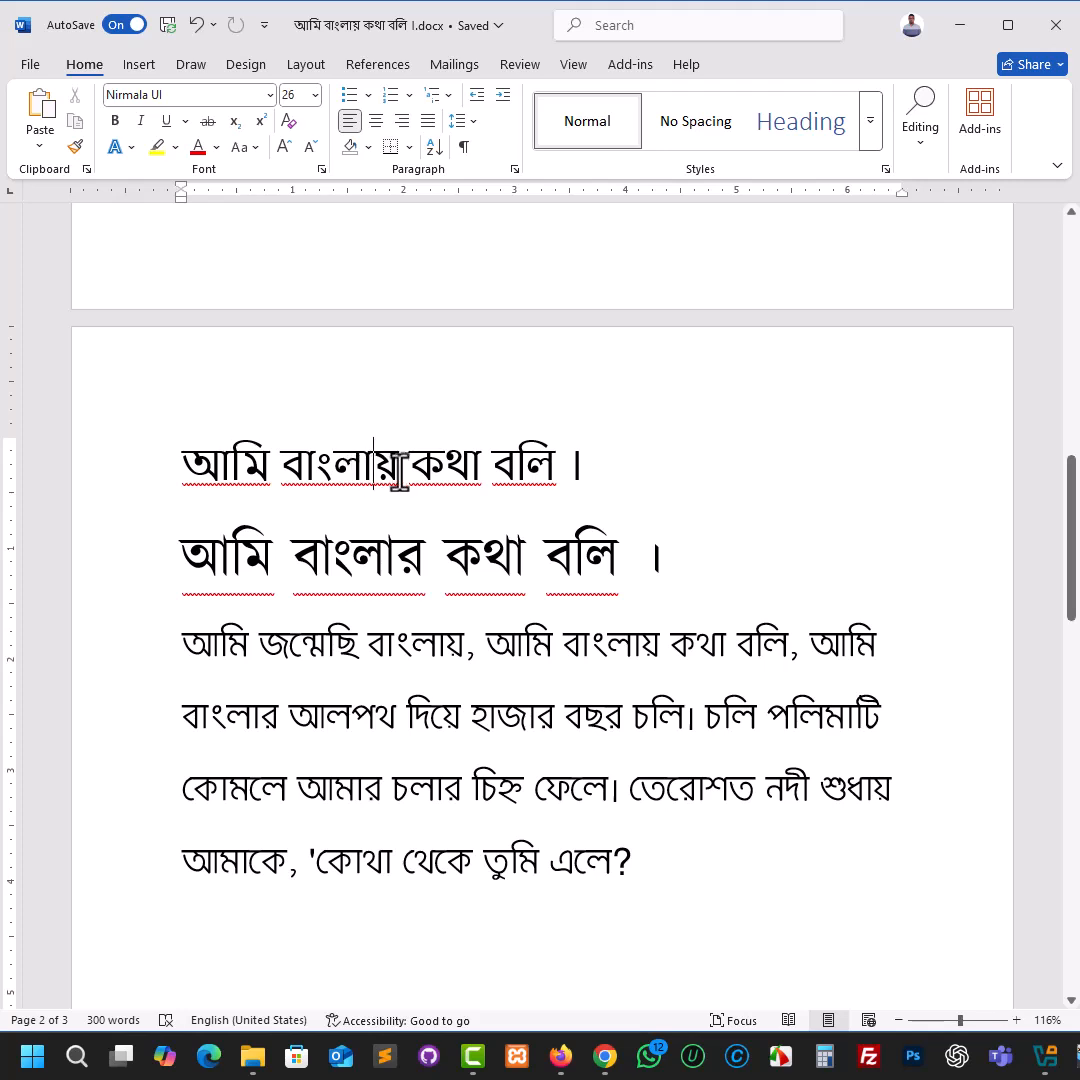
click(443, 469)
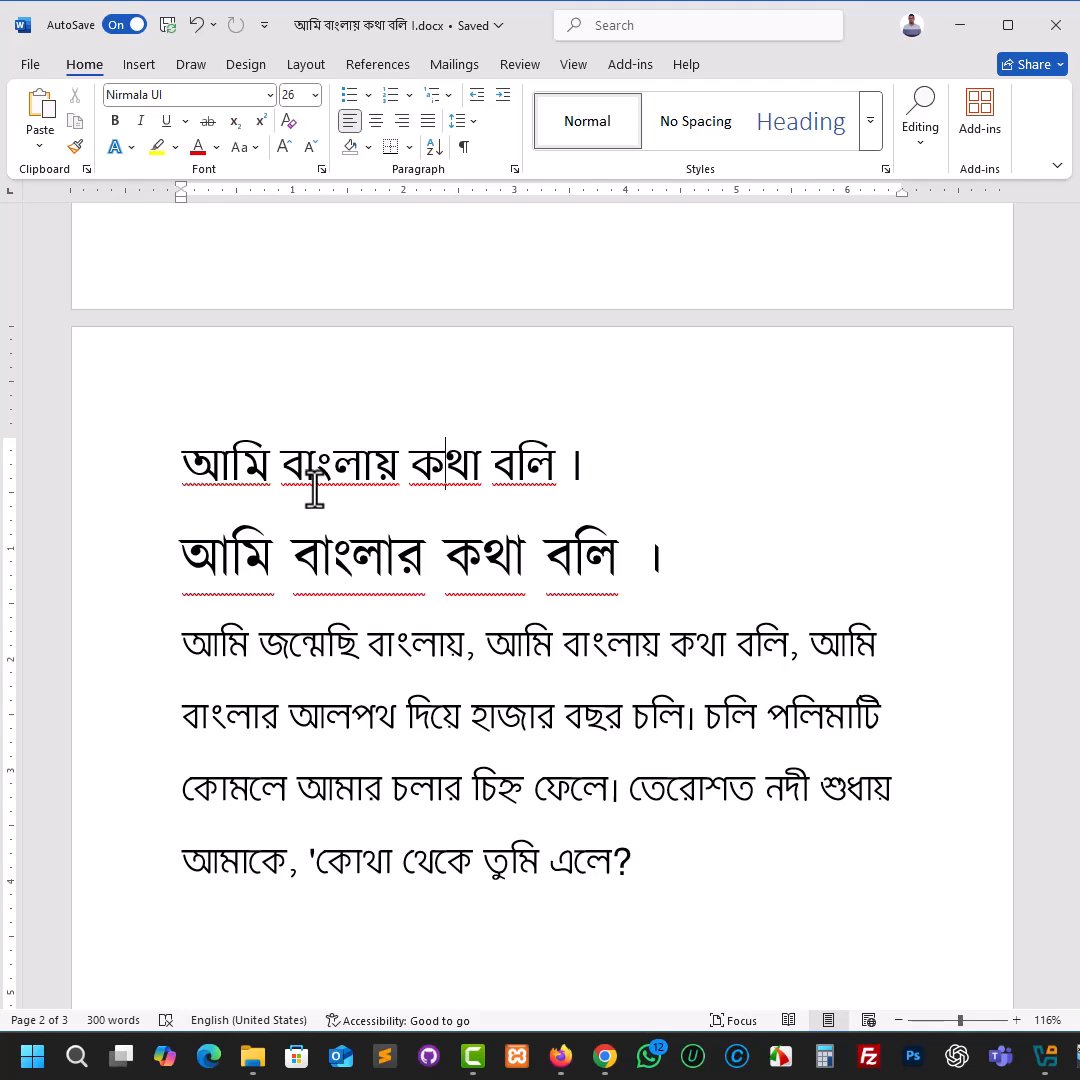
Step: Try to apply the Algerian font to the second "আমি বাংলায়" phrase, in the first line of the Bangla paragraph
drag(487, 645, 663, 648)
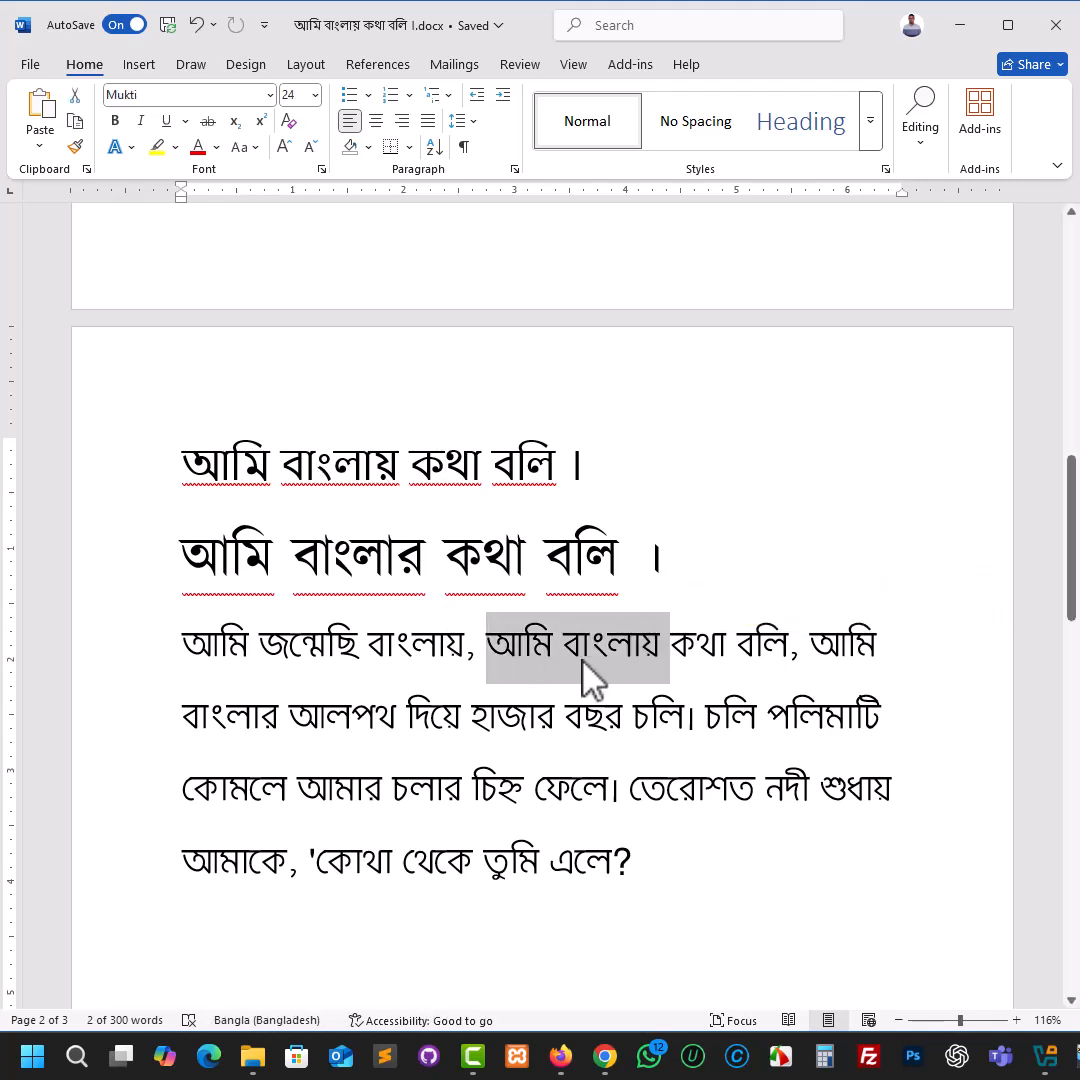
click(270, 95)
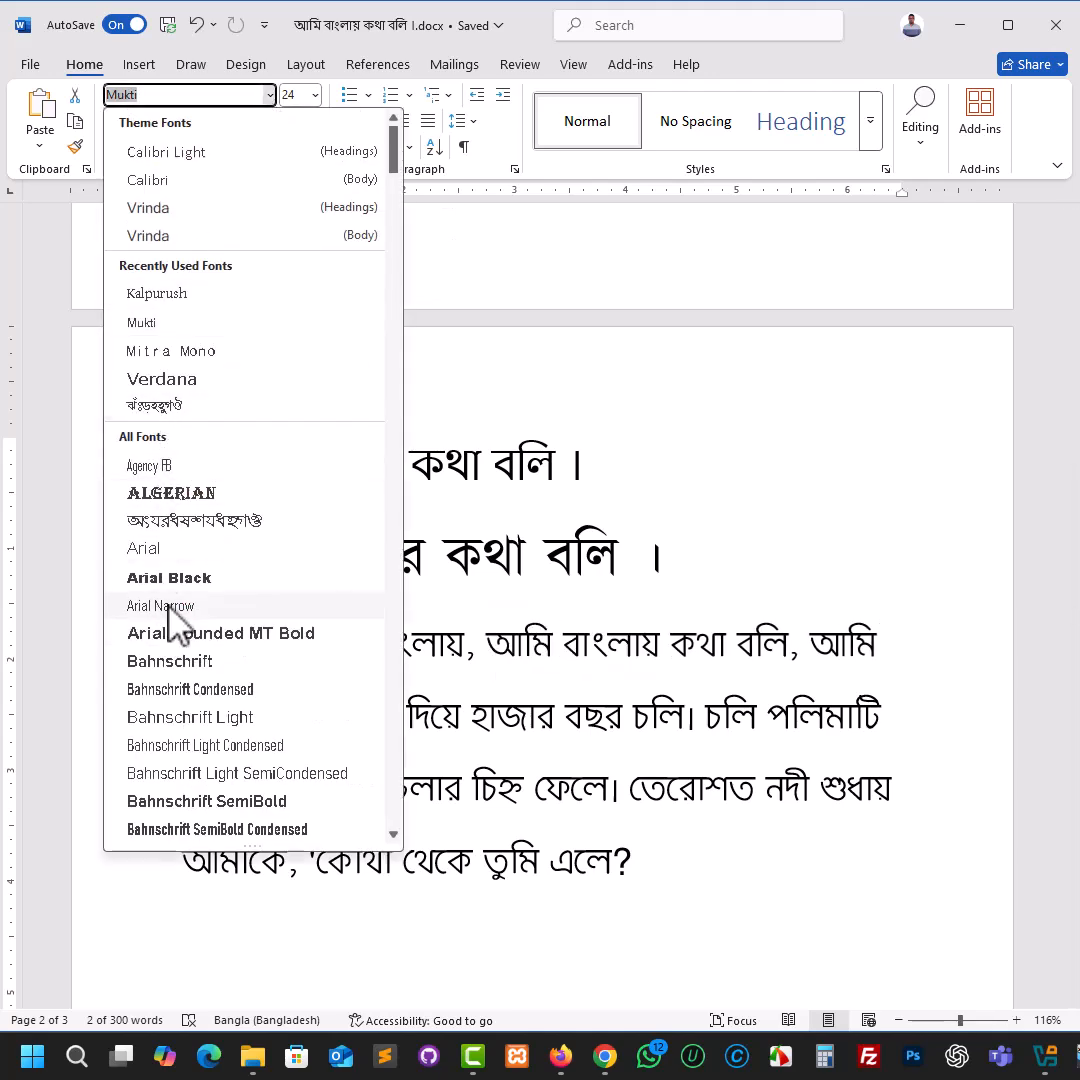
click(165, 493)
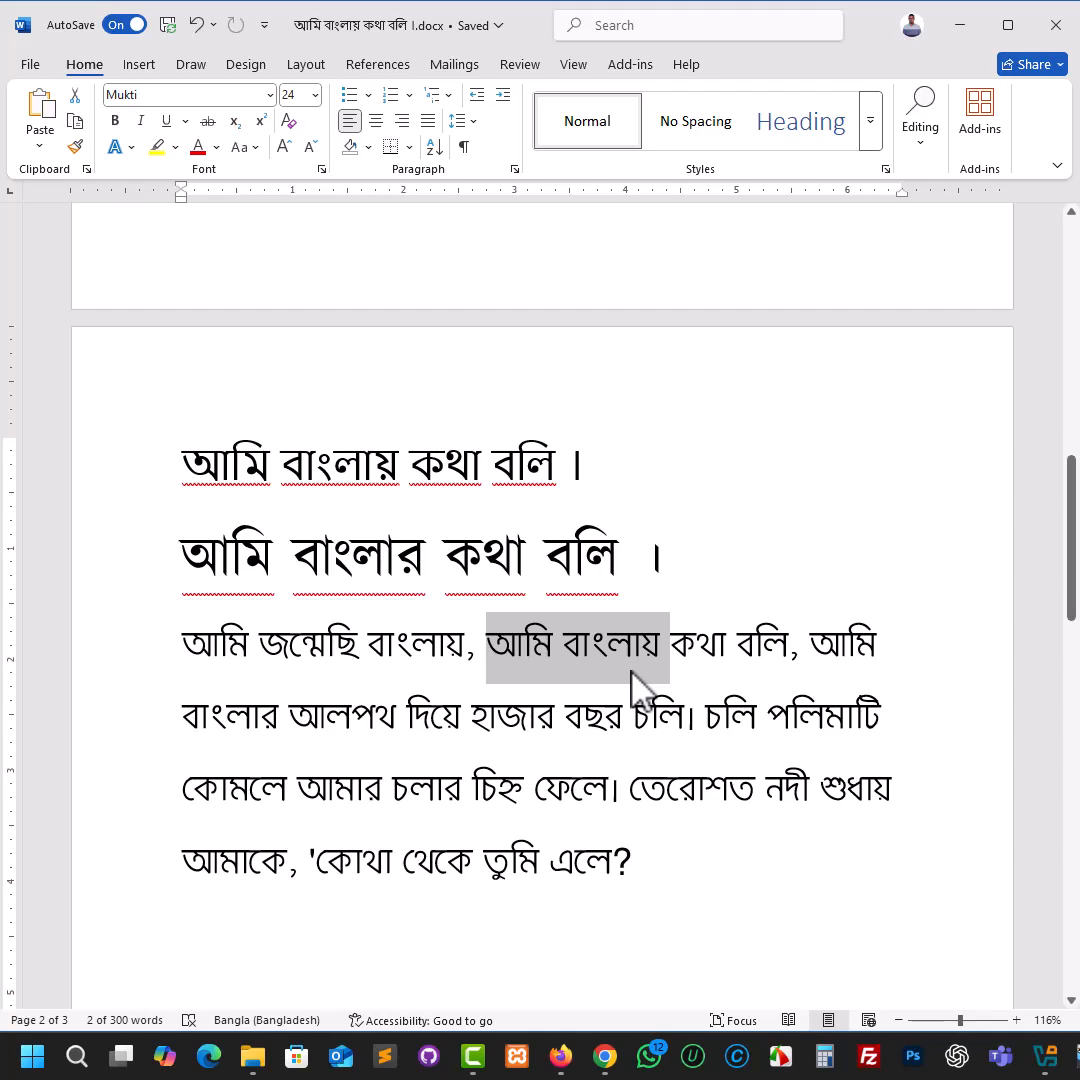
Step: Add a new line below the second Bangla line reading "This is a test text"
click(698, 575)
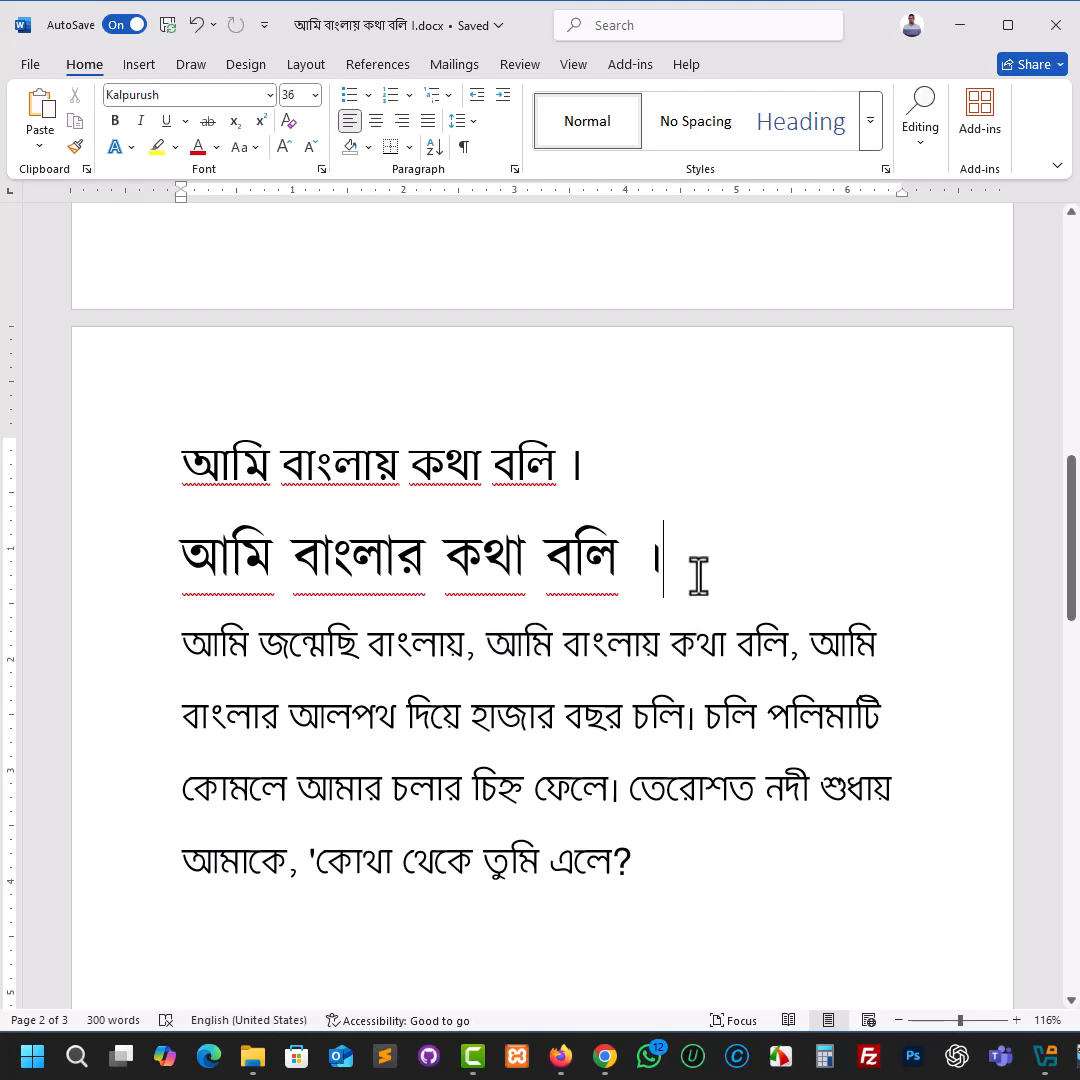
key(Return)
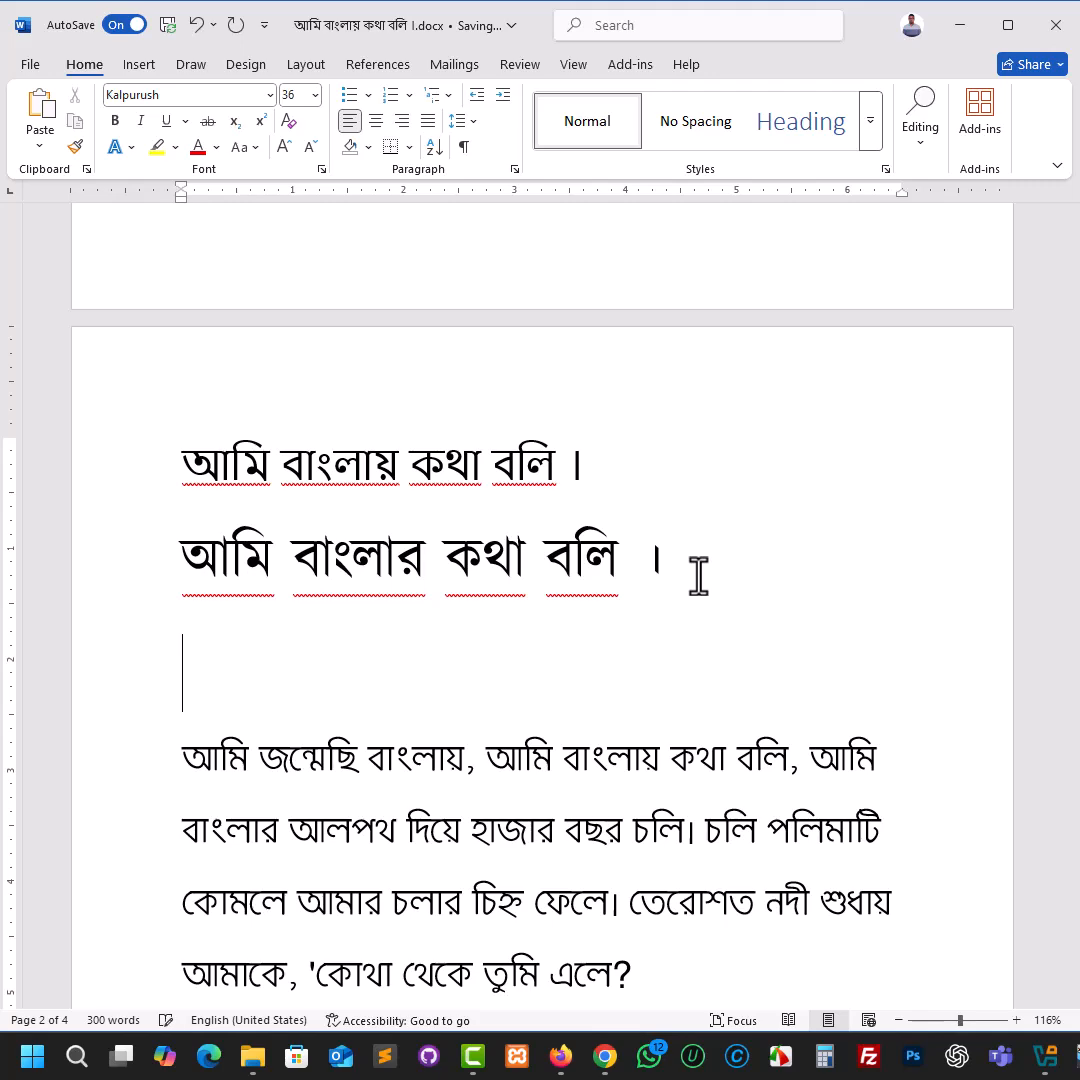
text(This is a test text)
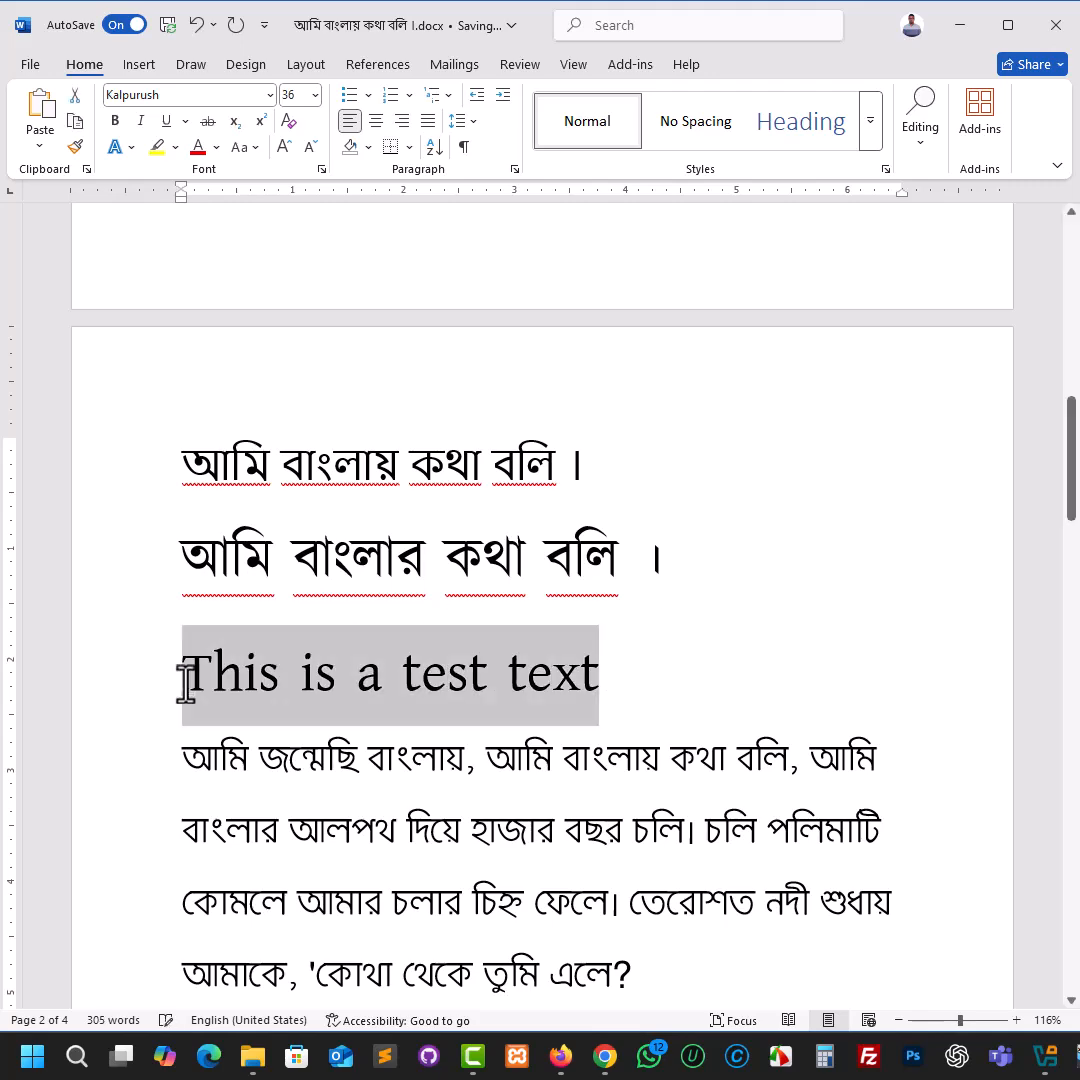
Step: Set the font of the "This is a test text" line to Algerian
drag(183, 672, 599, 675)
click(270, 94)
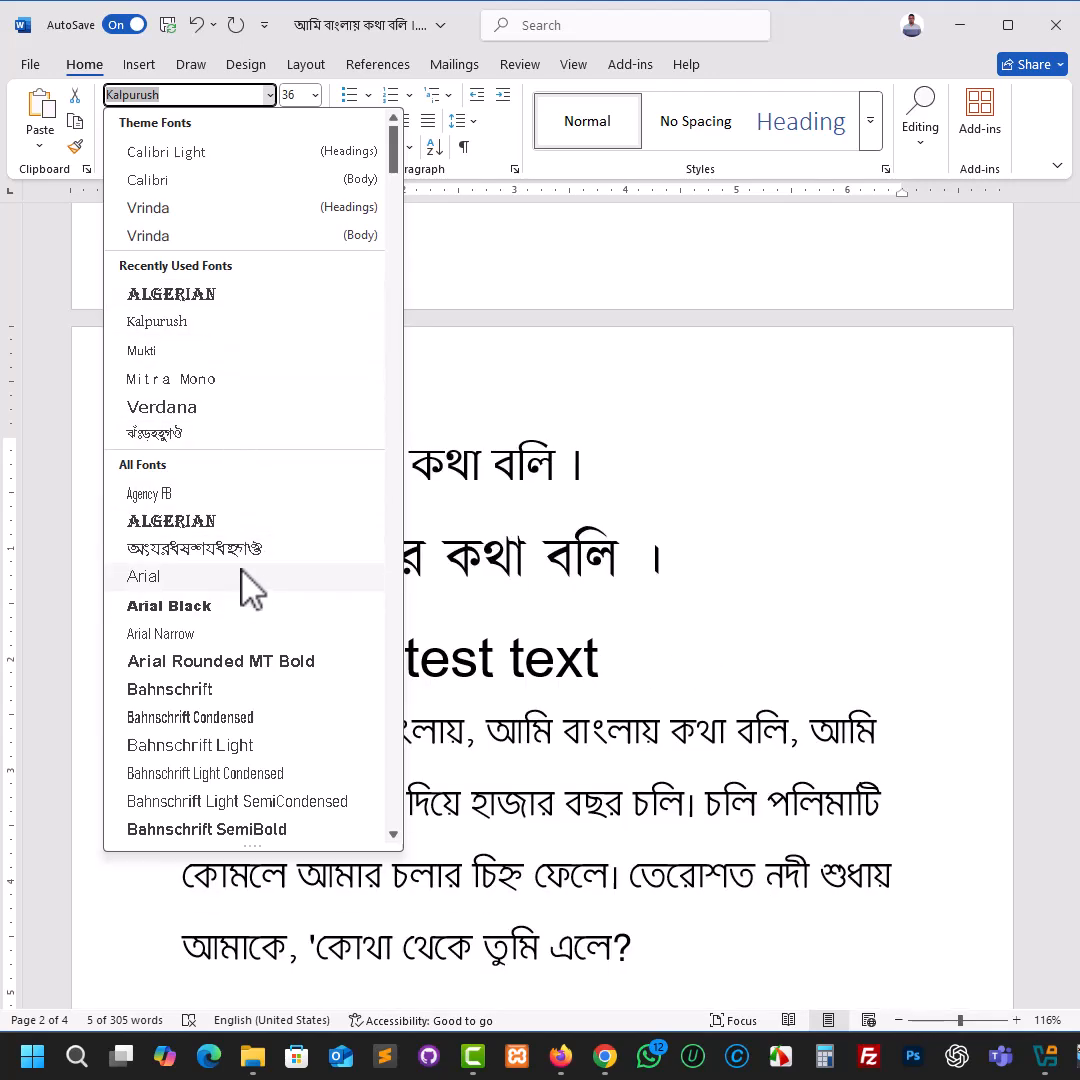
click(236, 521)
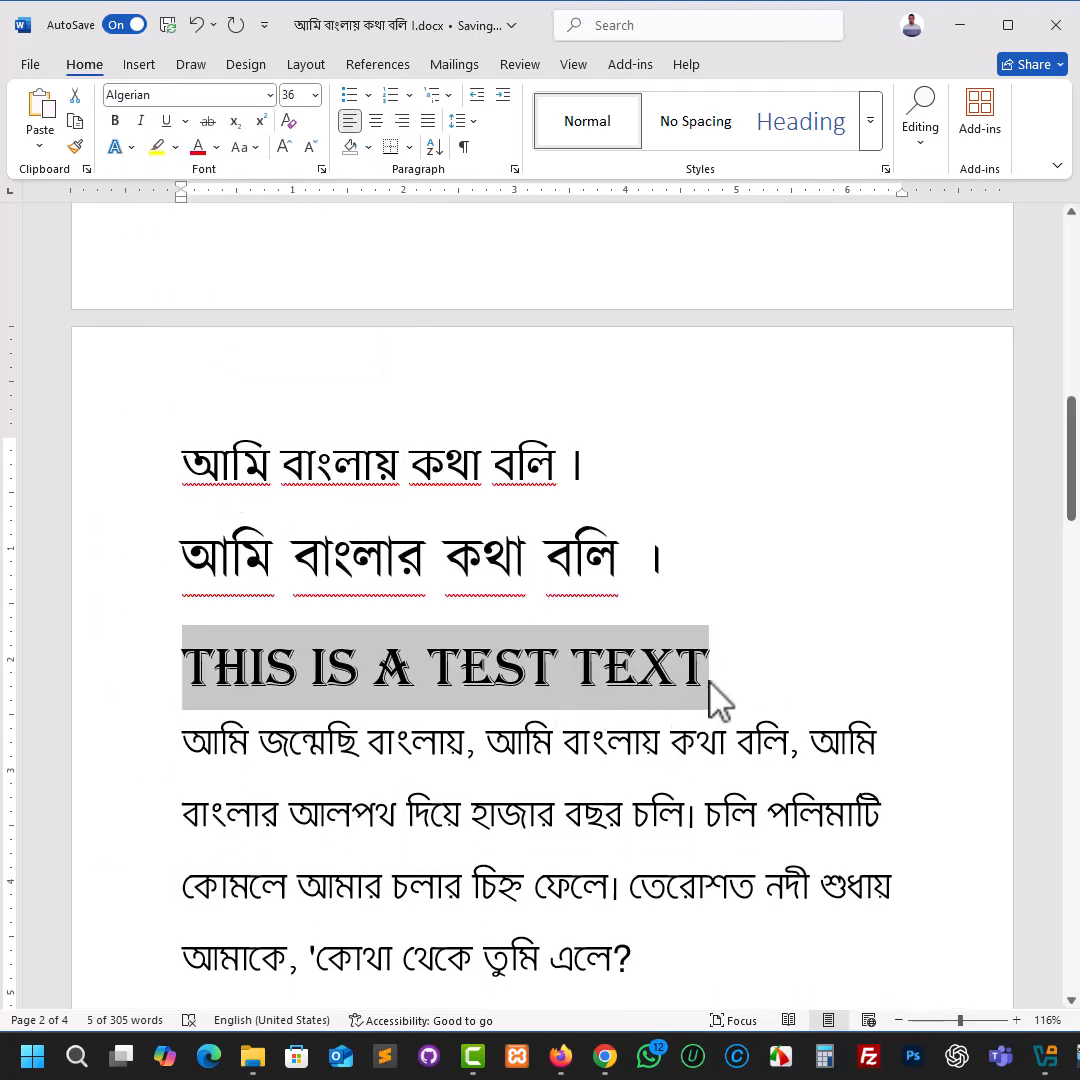
Step: Check the font and size used in the English test line, the two Bangla lines above it and the Bangla paragraph
click(712, 672)
key(Left)
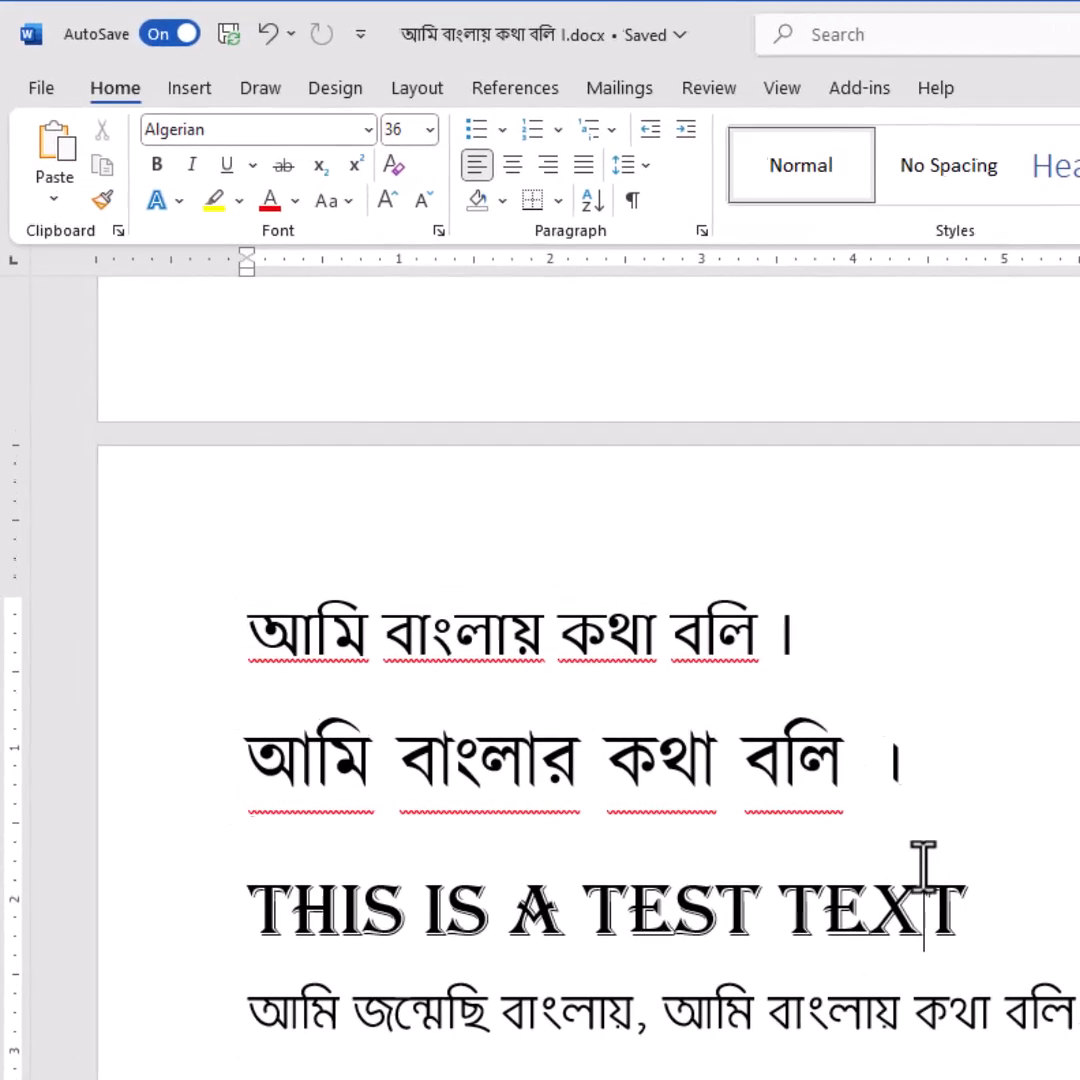
scroll(560, 632, up, 3)
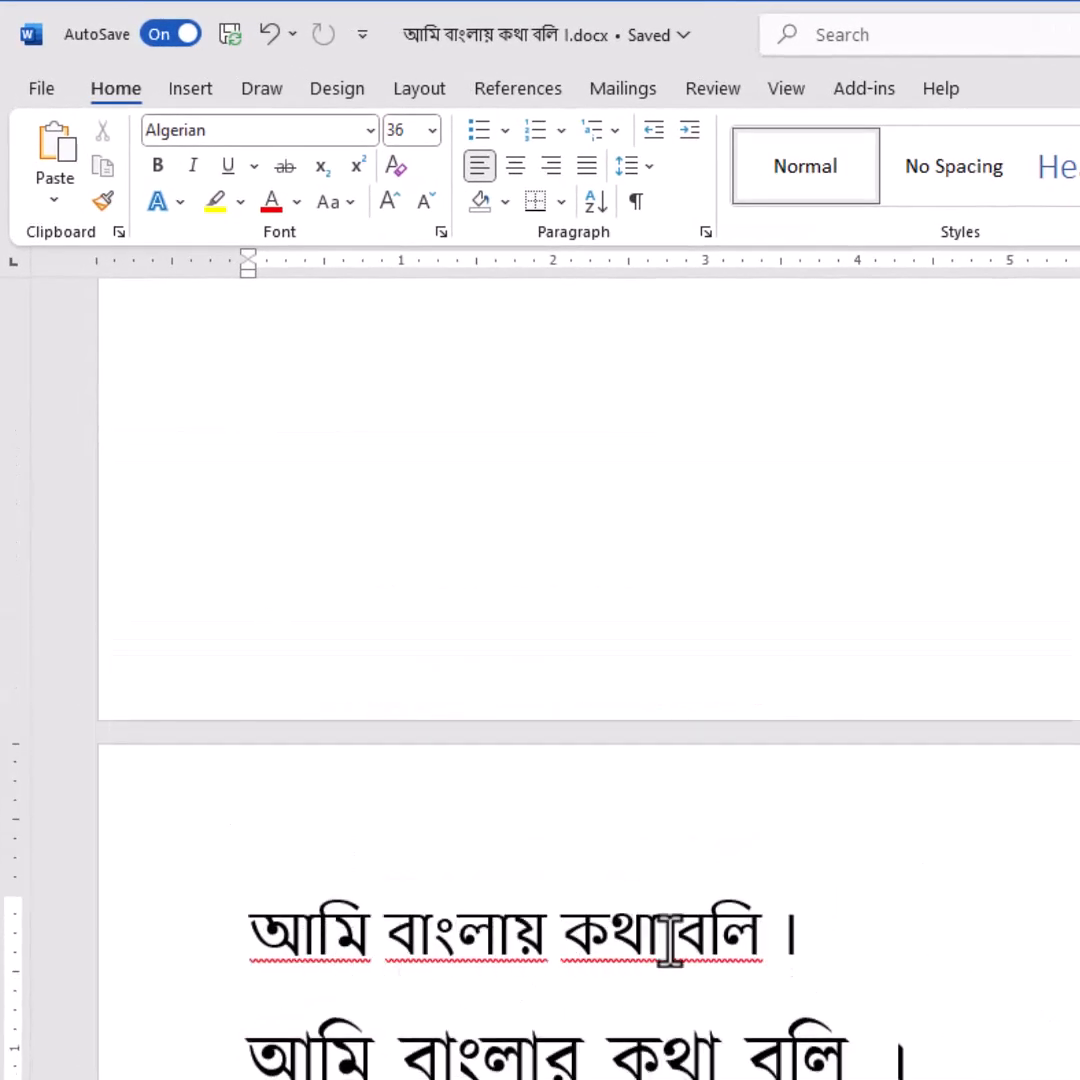
click(675, 930)
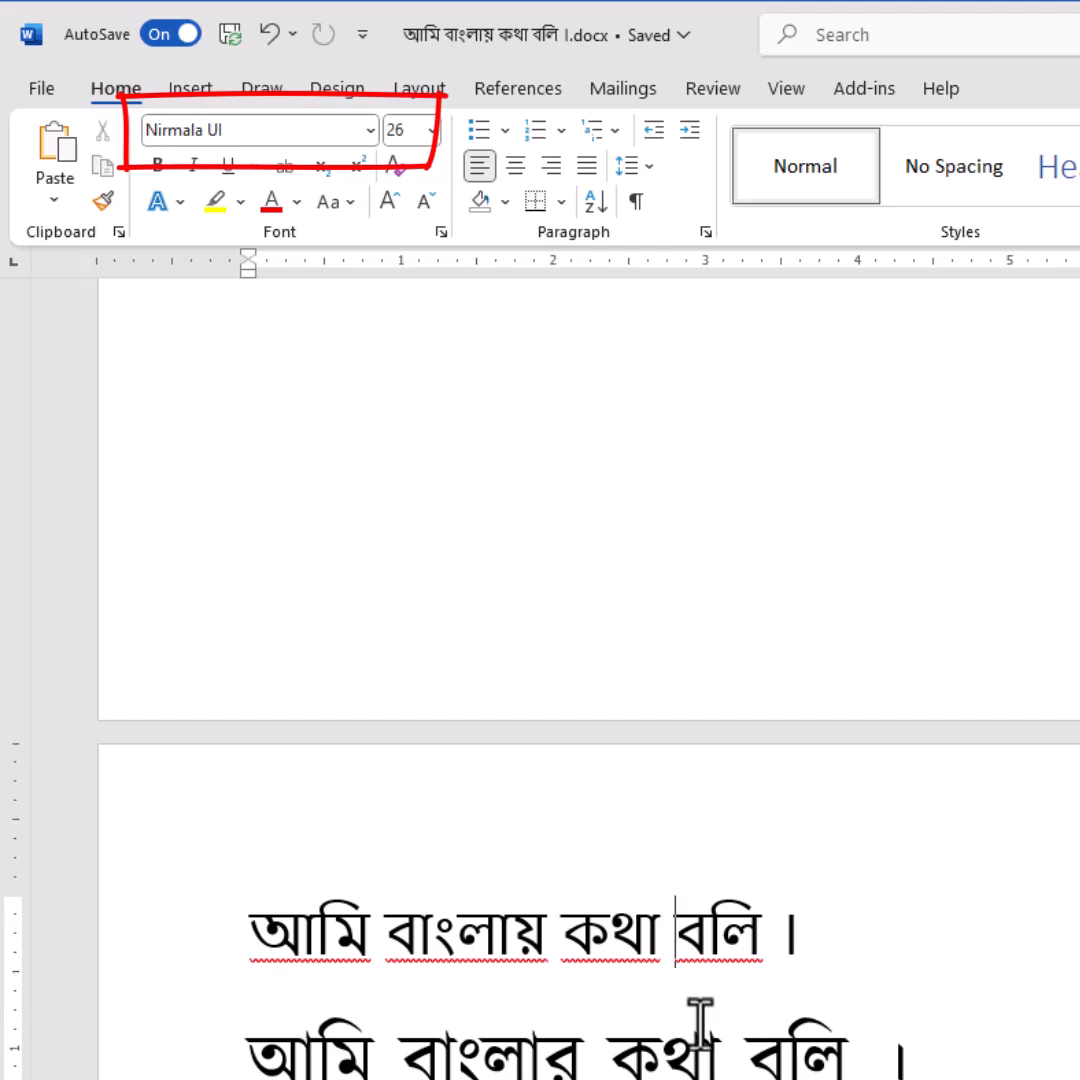
scroll(445, 760, down, 2)
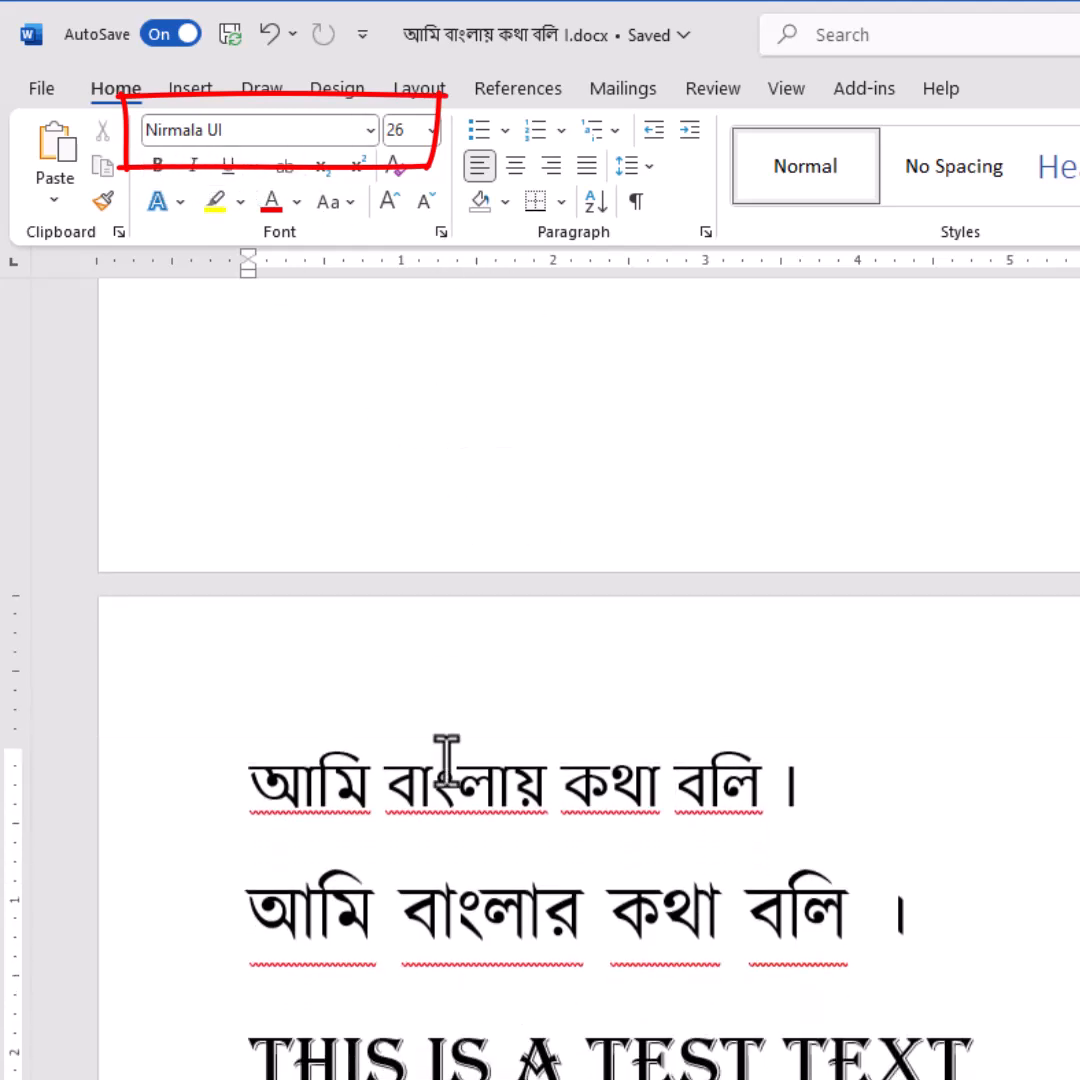
click(591, 924)
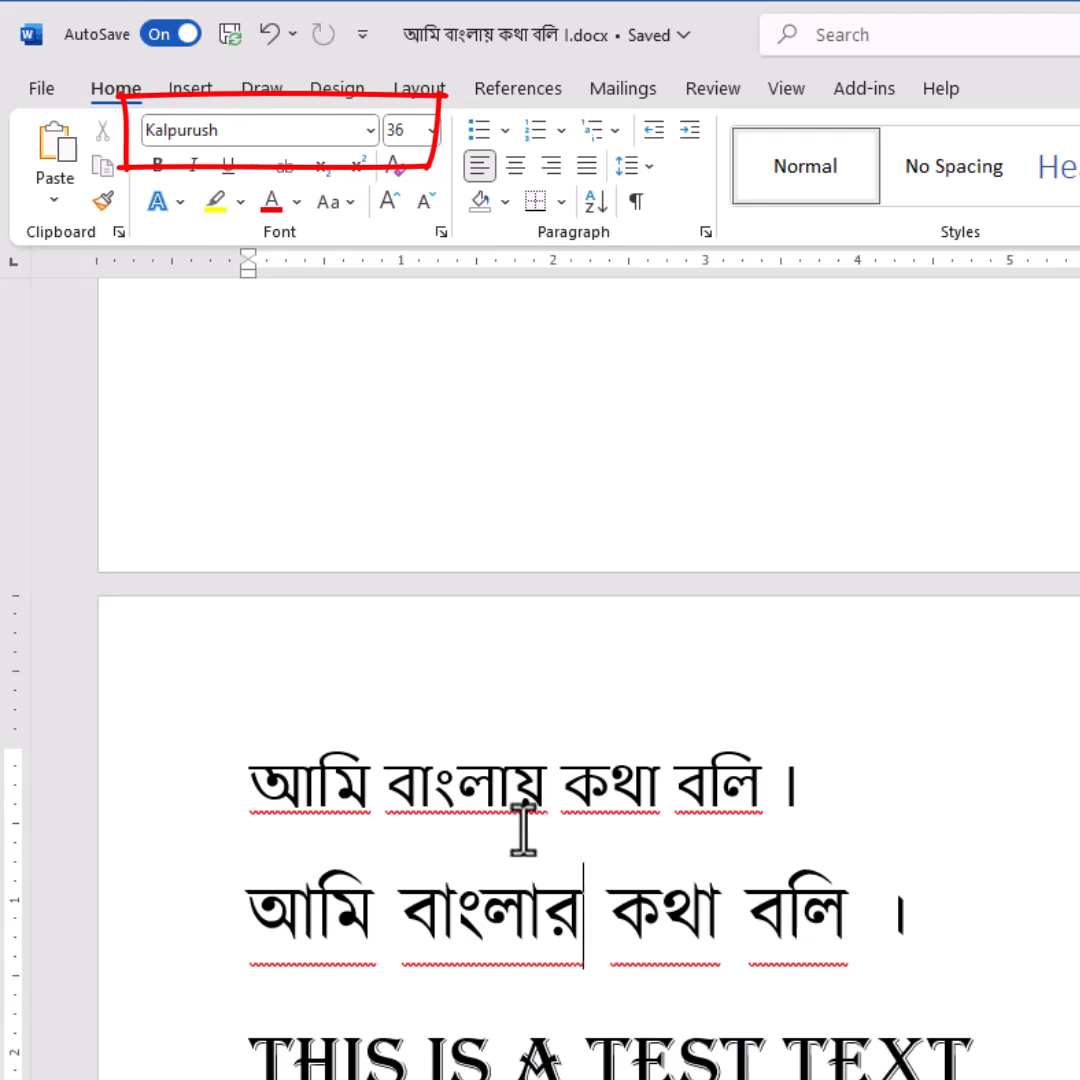
scroll(473, 700, down, 1)
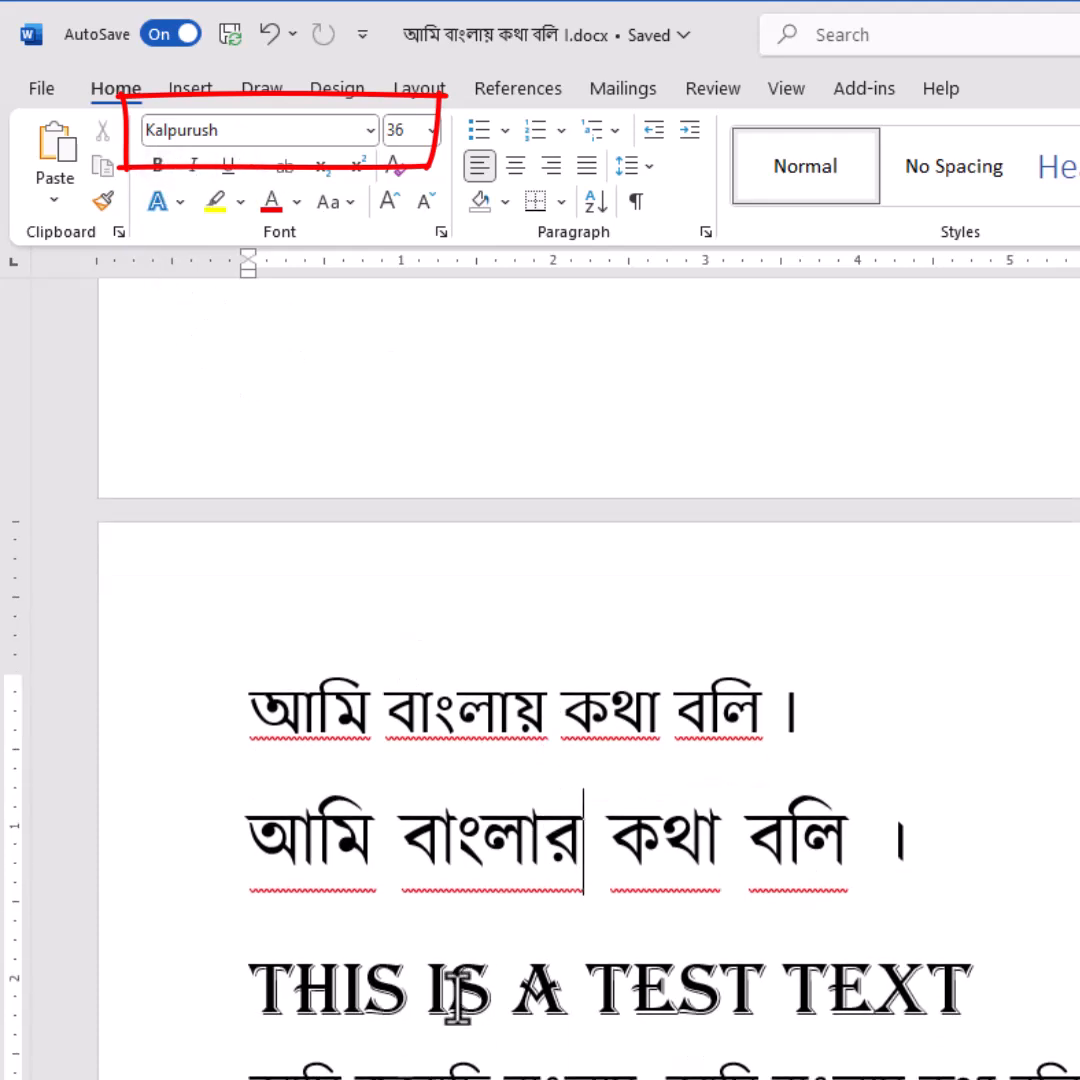
click(781, 1003)
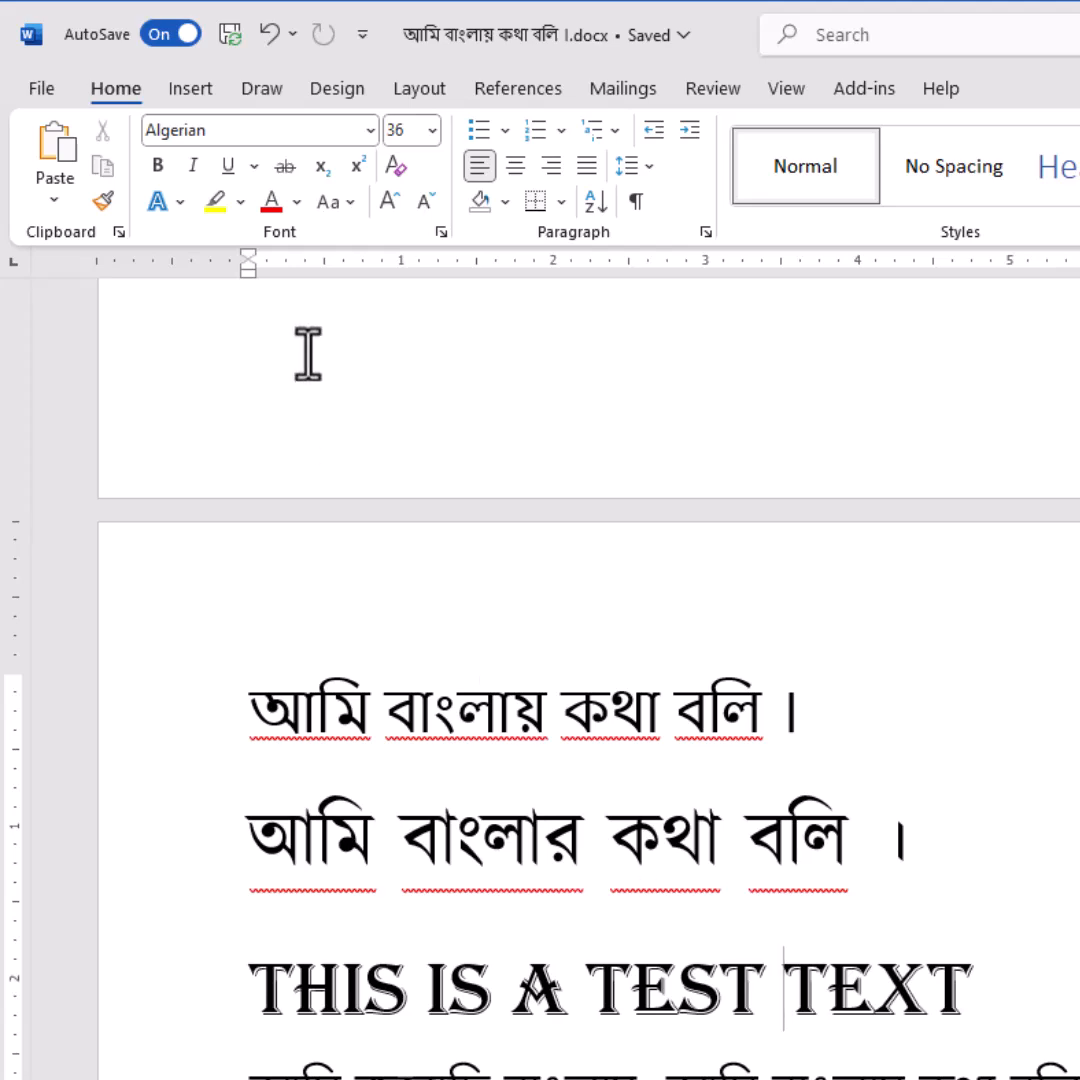
click(380, 1077)
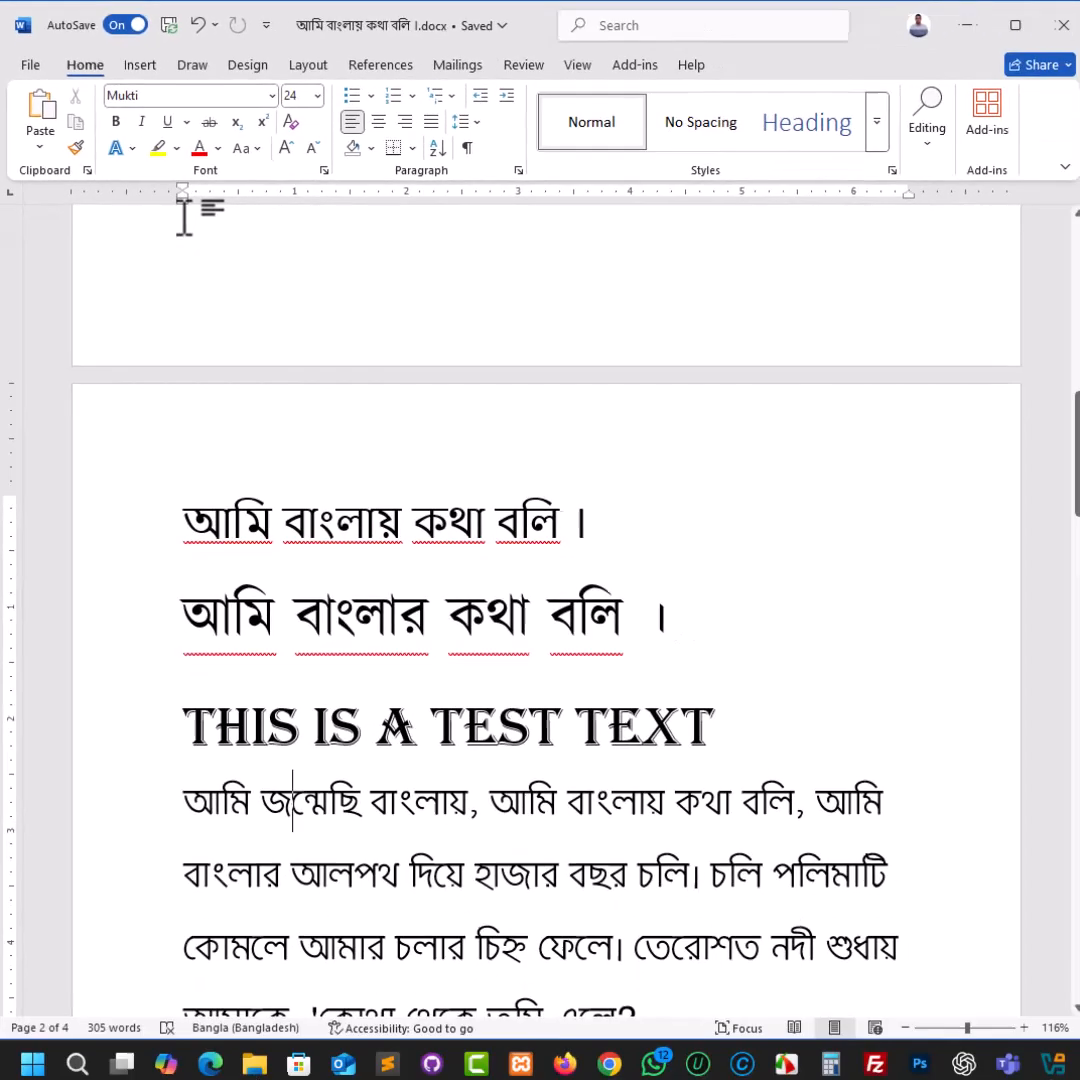
click(447, 528)
Step: Insert "LKSFLKJFSD" between TEST and TEXT in the Algerian line, and split it so "LKSFLKJFSD" and "TEXT" each stand on their own line
click(557, 720)
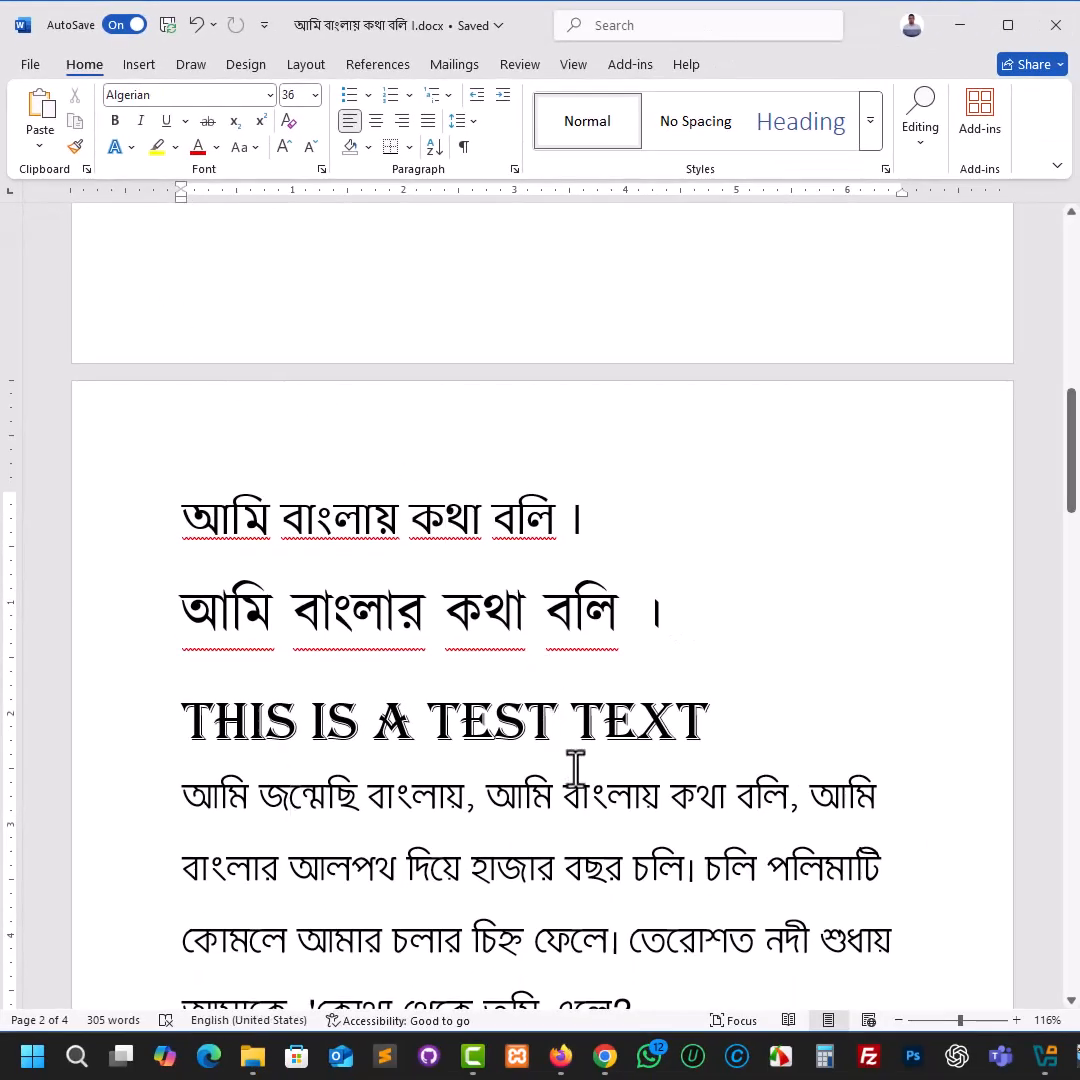
text(LKSFLKJFSD)
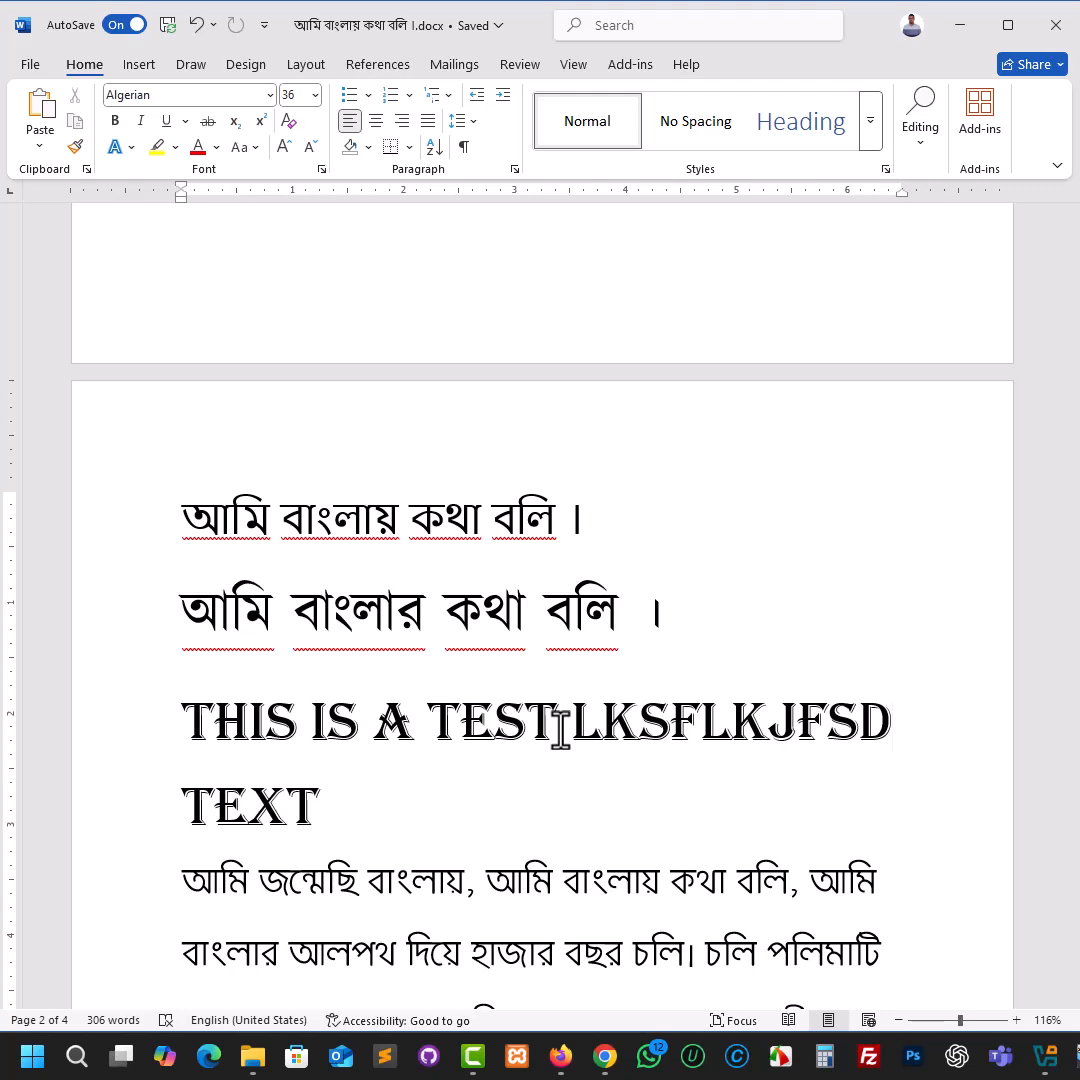
click(563, 728)
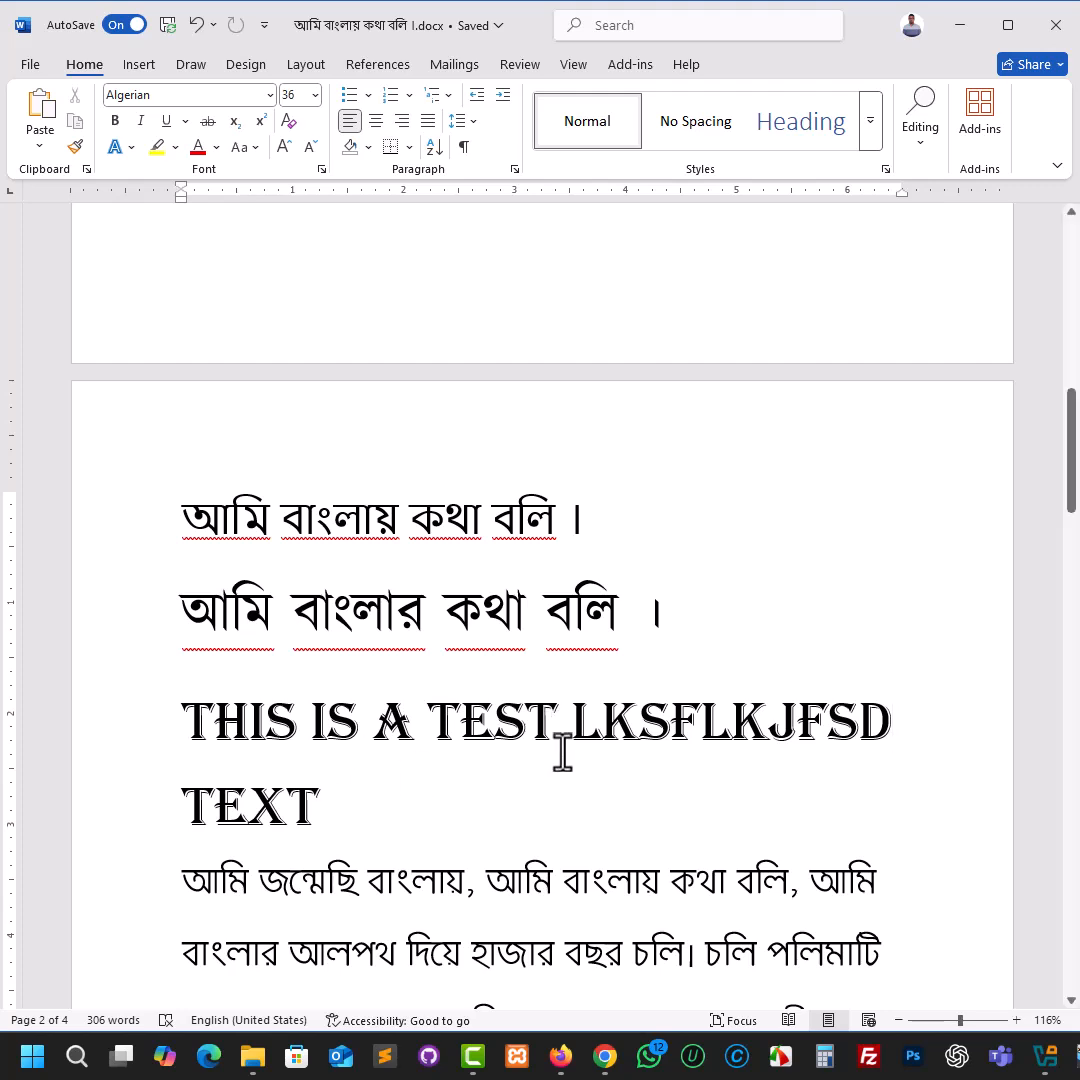
key(Return)
click(511, 810)
key(Return)
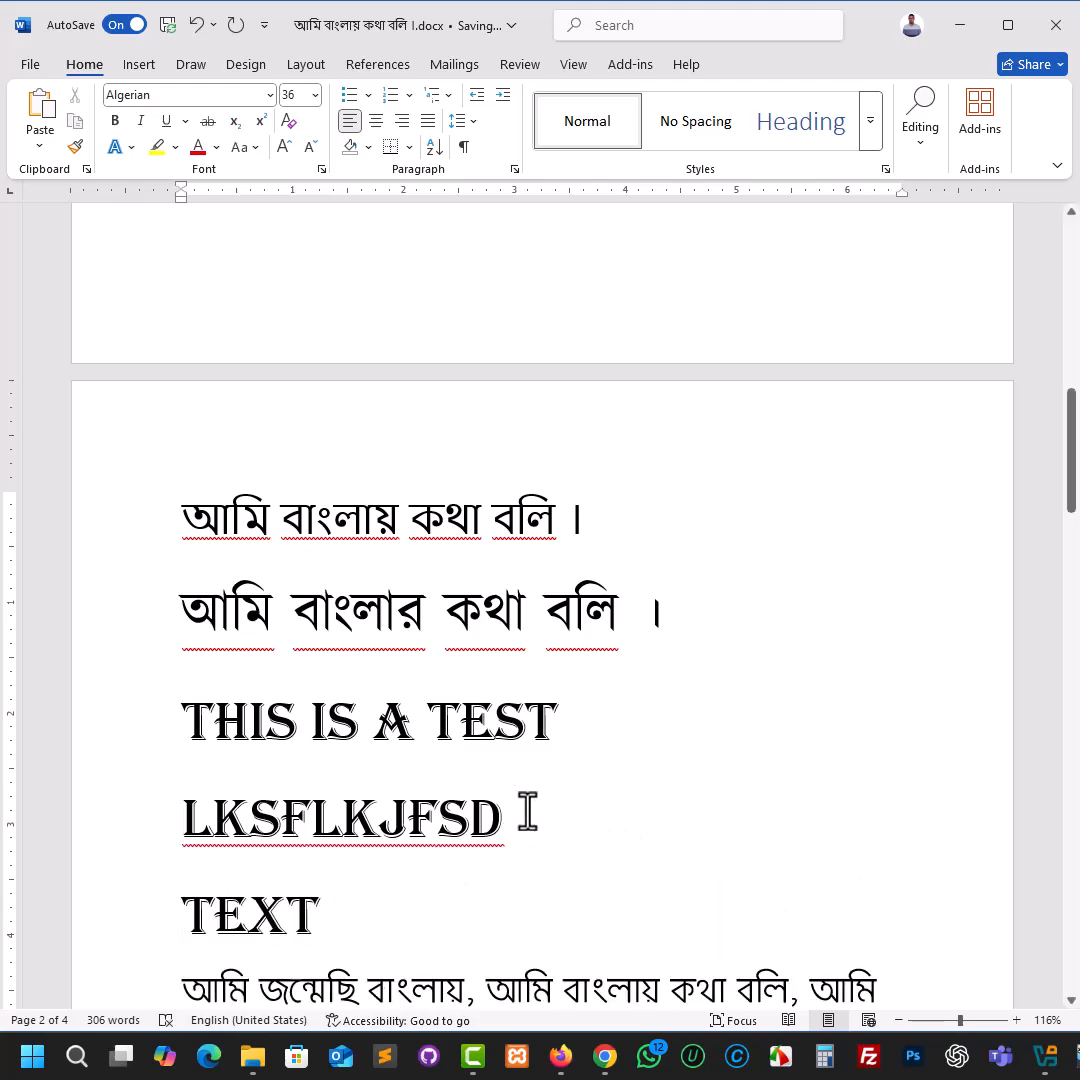
drag(515, 815, 179, 811)
Step: Add a new paragraph at the end of the document and generate sample text there with the =rand function
scroll(697, 650, down, 10)
scroll(697, 685, down, 15)
scroll(697, 683, up, 2)
click(475, 560)
scroll(671, 614, down, 7)
scroll(671, 614, down, 5)
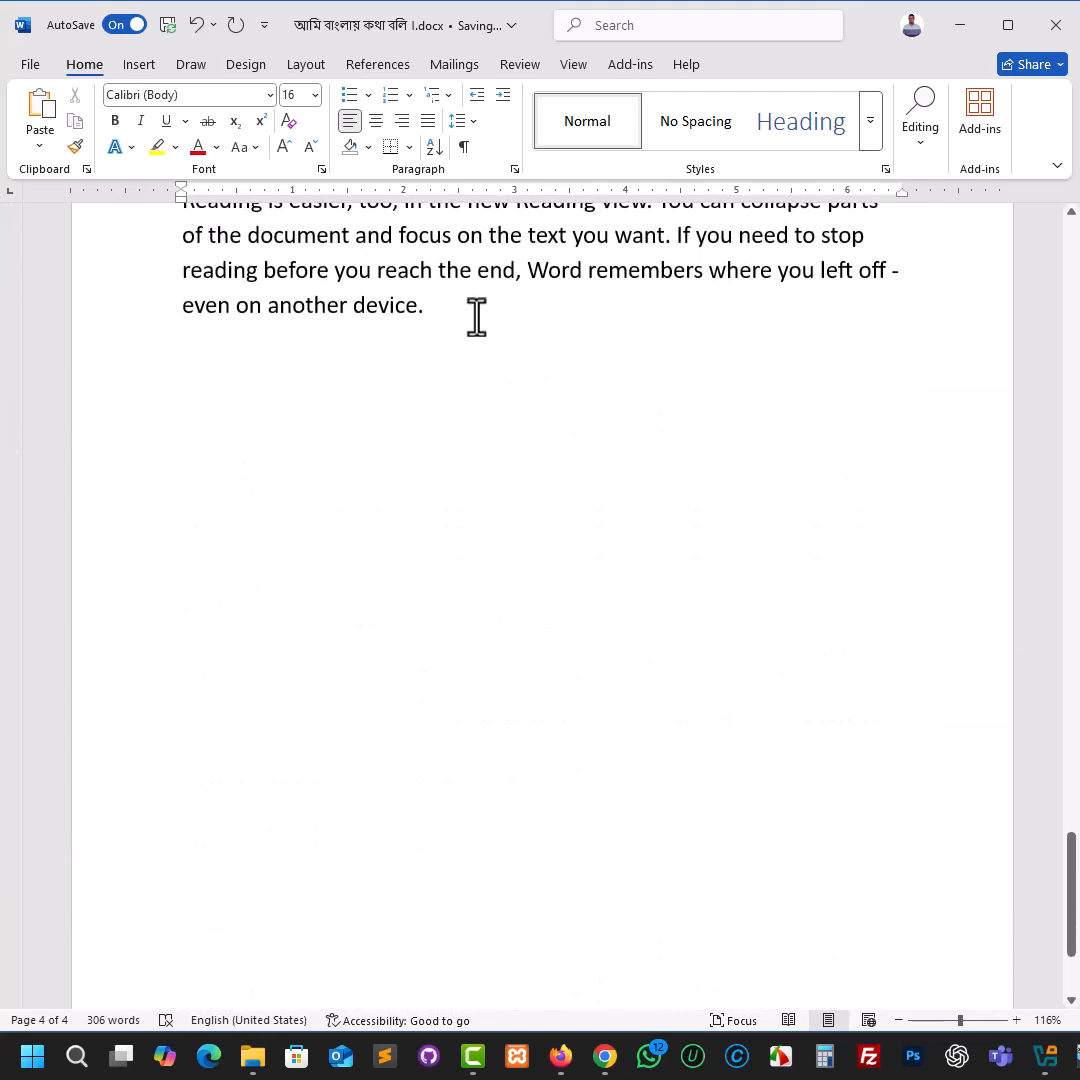
click(485, 375)
key(Return)
text(=rand()
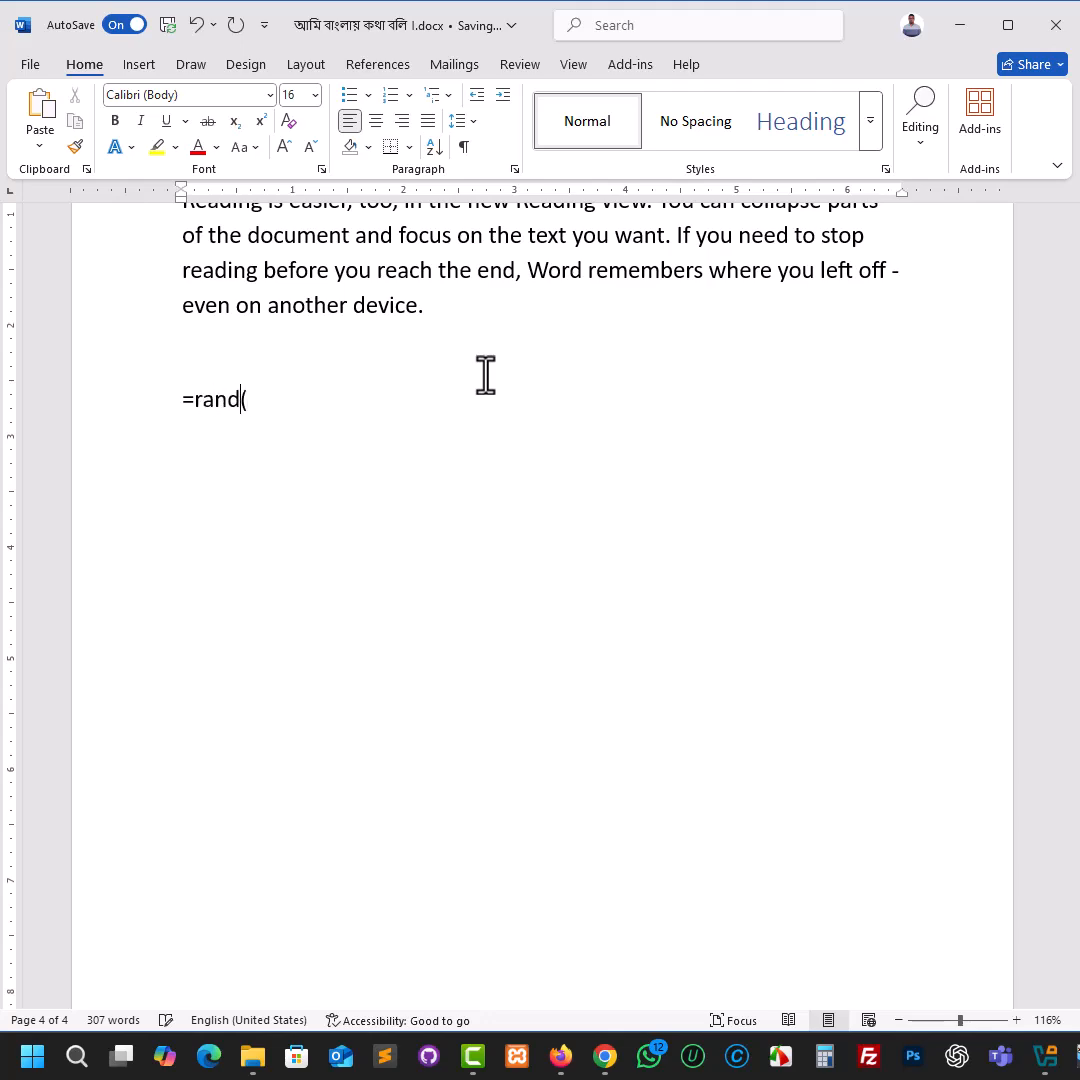
key(Return)
Step: Review the document's mixed formatting, and check the fonts of the large "MS Word" heading and the Bangla lines on page 2
scroll(458, 574, up, 10)
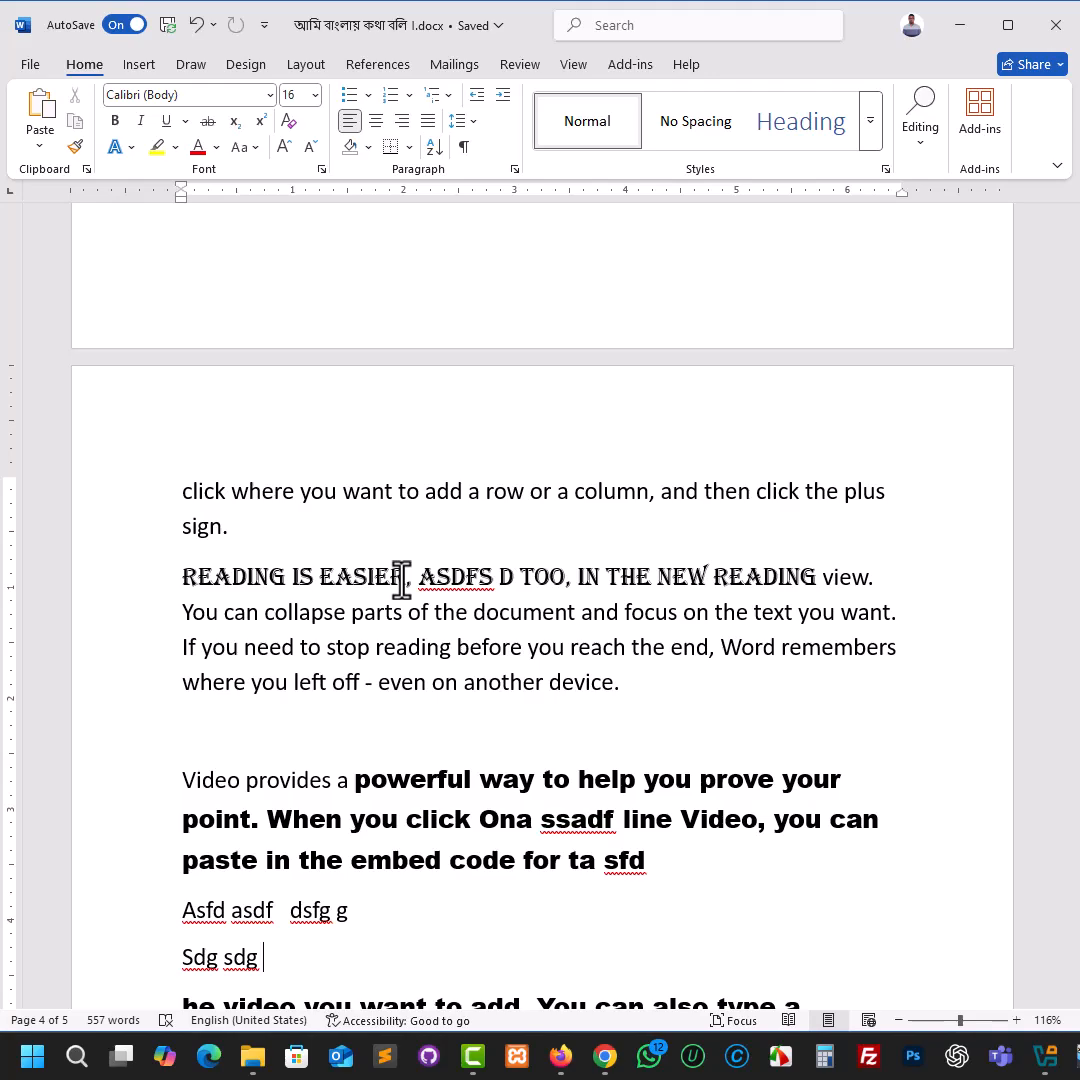
scroll(480, 470, up, 15)
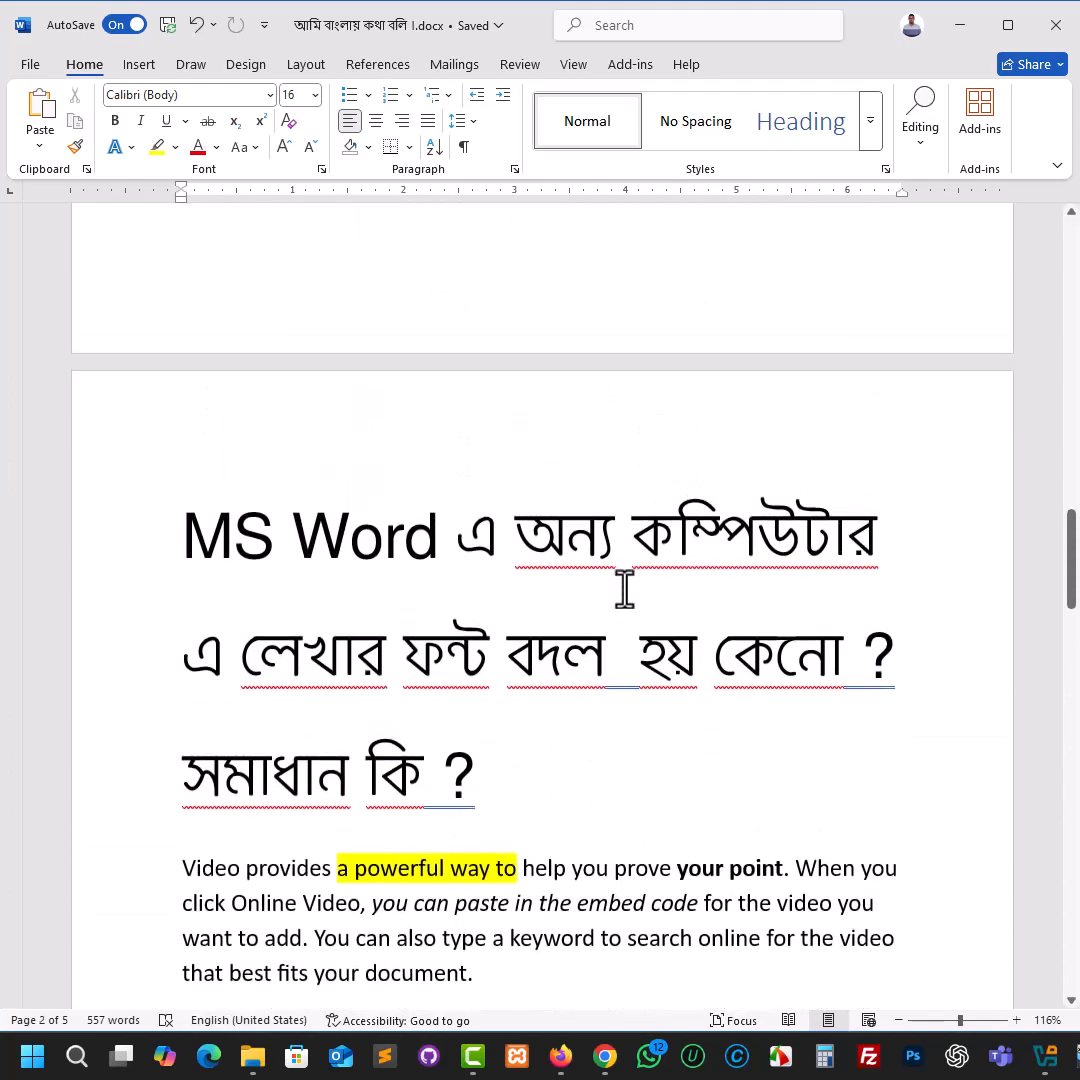
scroll(624, 589, down, 5)
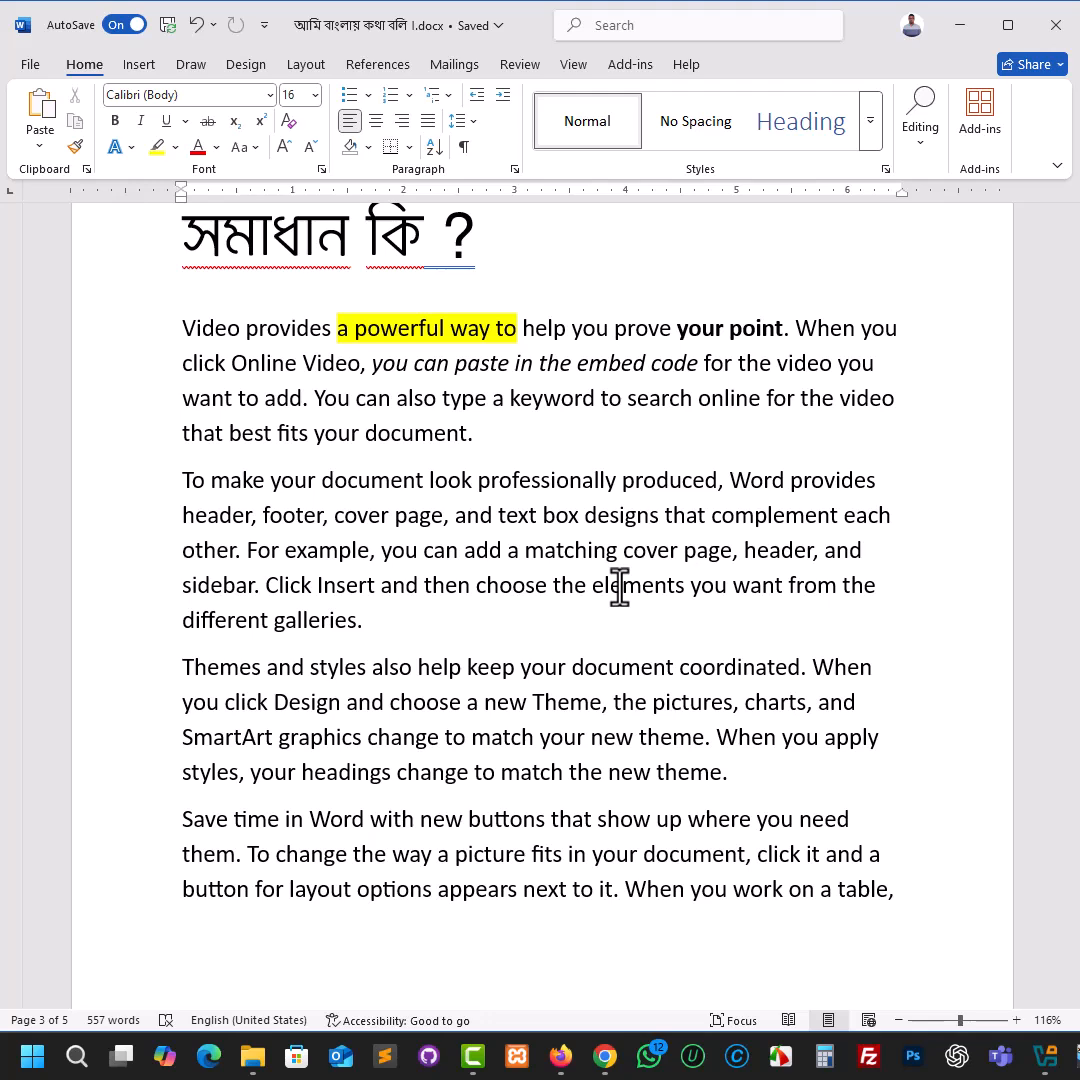
scroll(535, 646, up, 4)
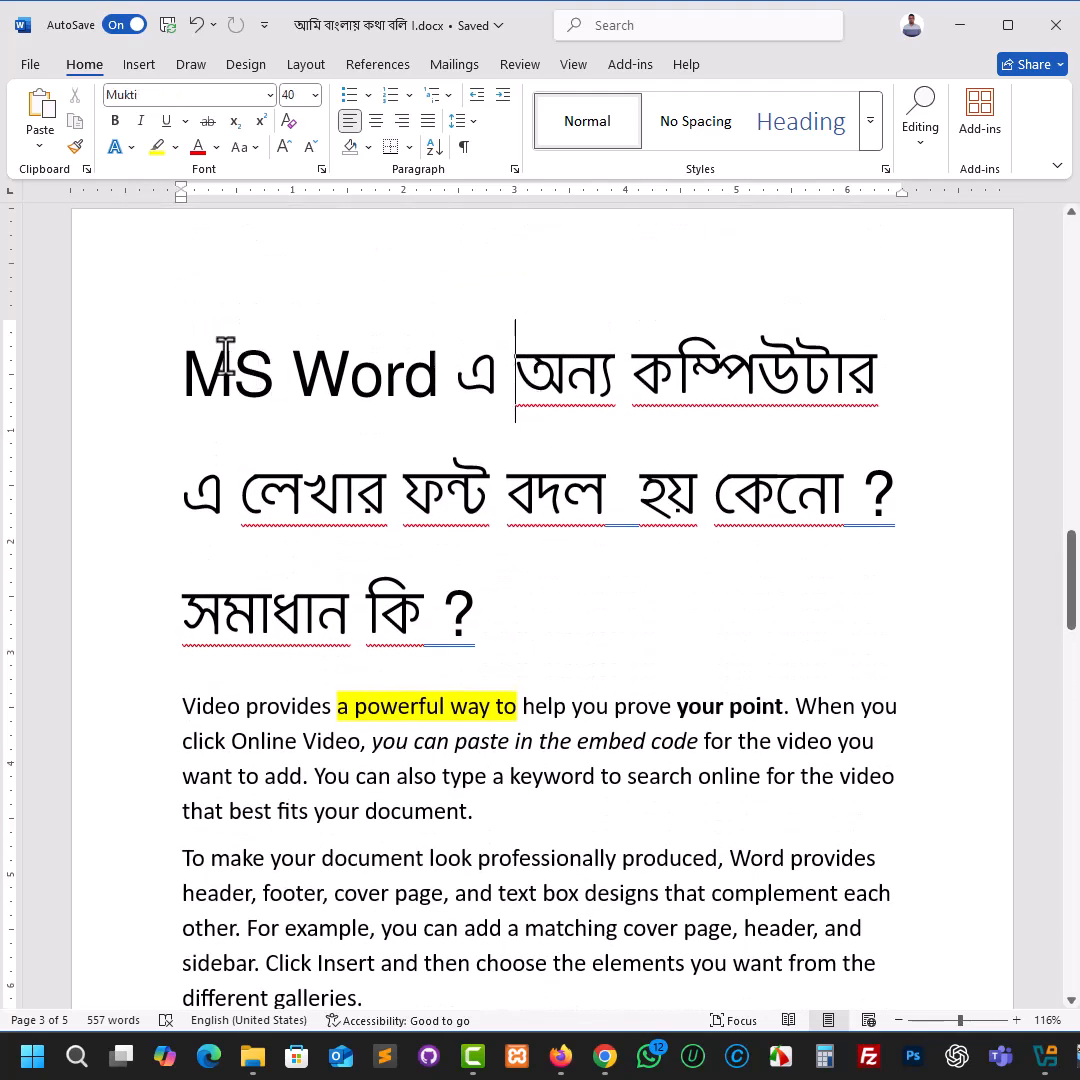
triple_click(528, 345)
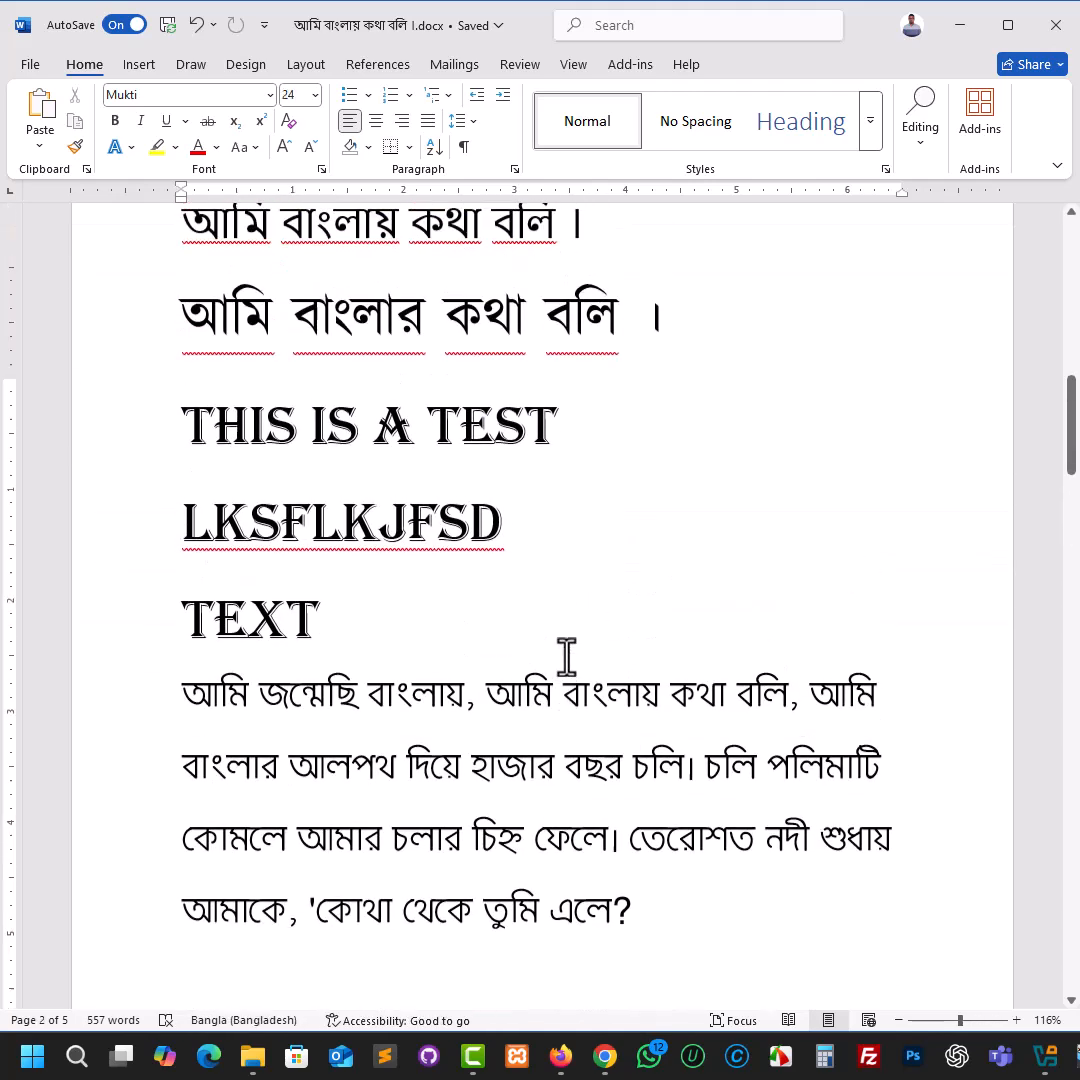
scroll(566, 657, up, 5)
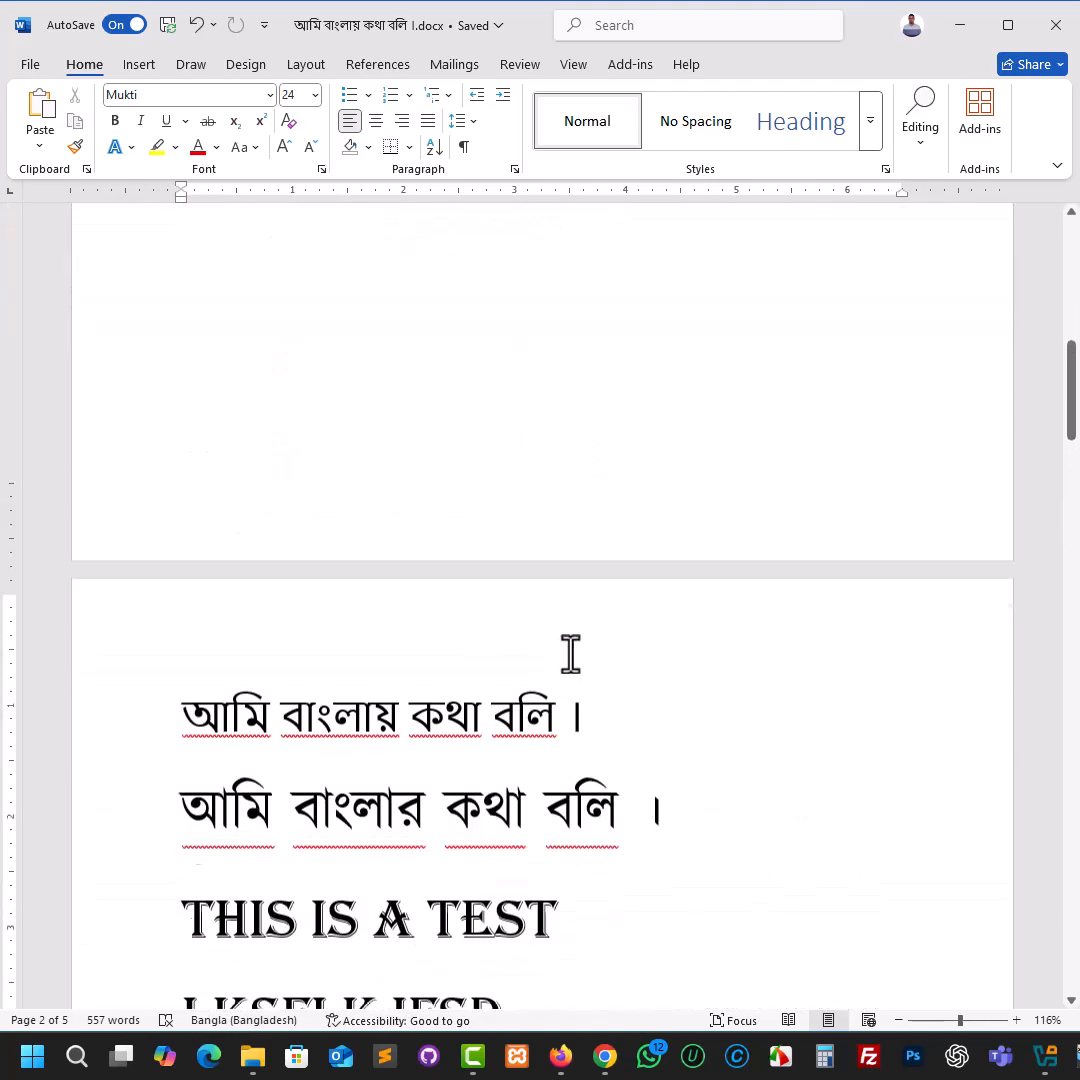
scroll(570, 655, down, 3)
click(355, 415)
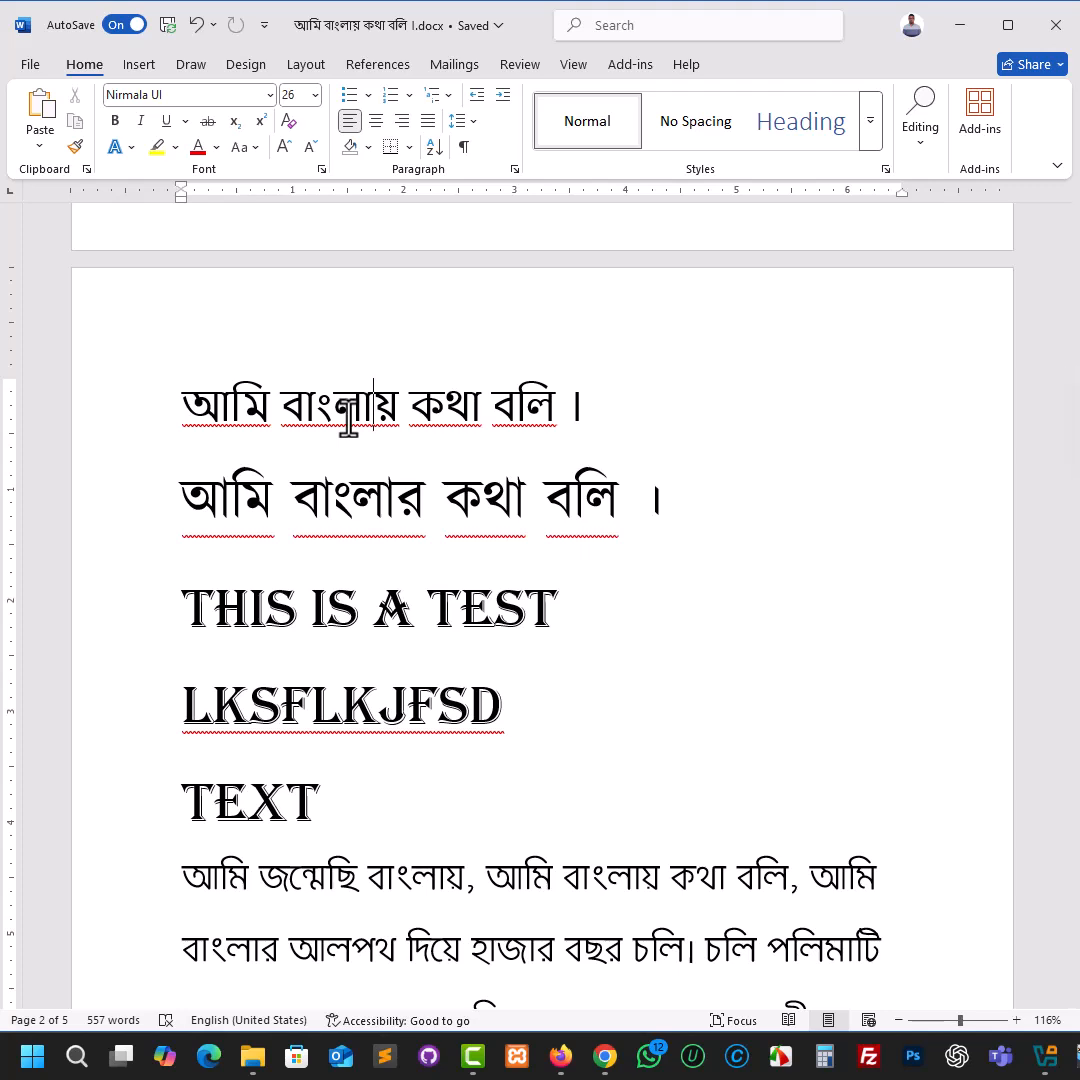
click(416, 497)
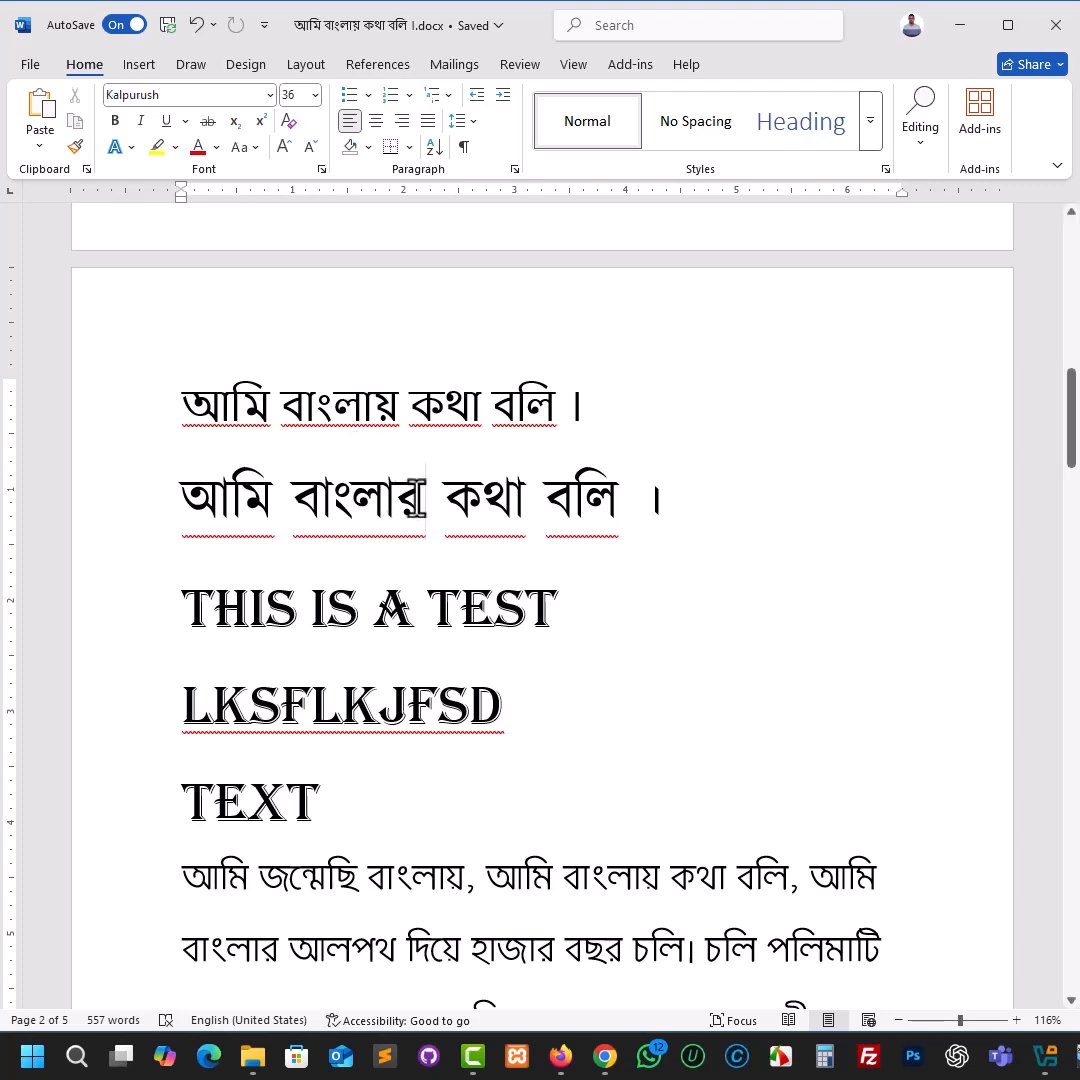
Step: Check the fonts and sizes of the second Bangla line and the Bangla paragraph on page 2
drag(396, 500, 180, 500)
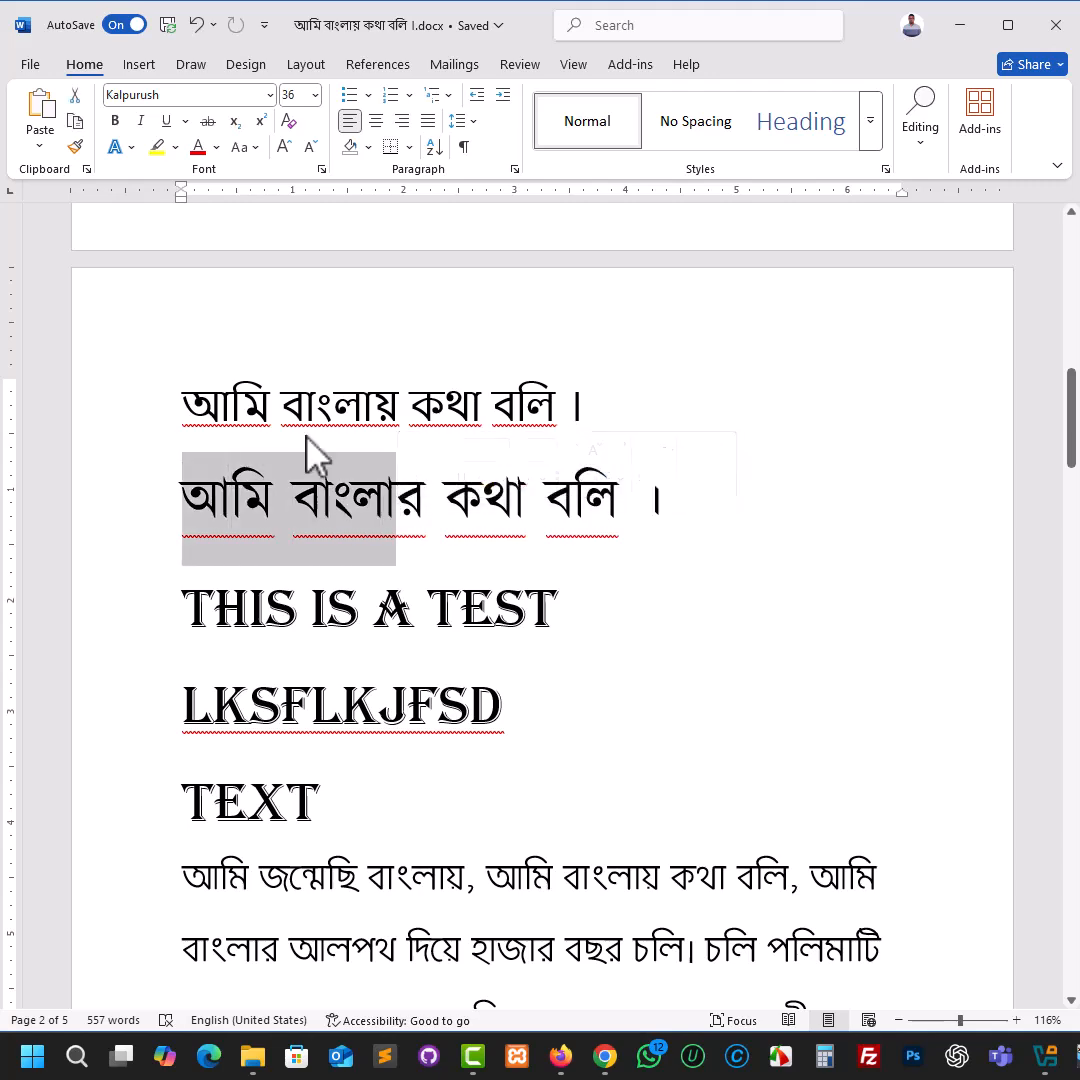
scroll(533, 974, down, 2)
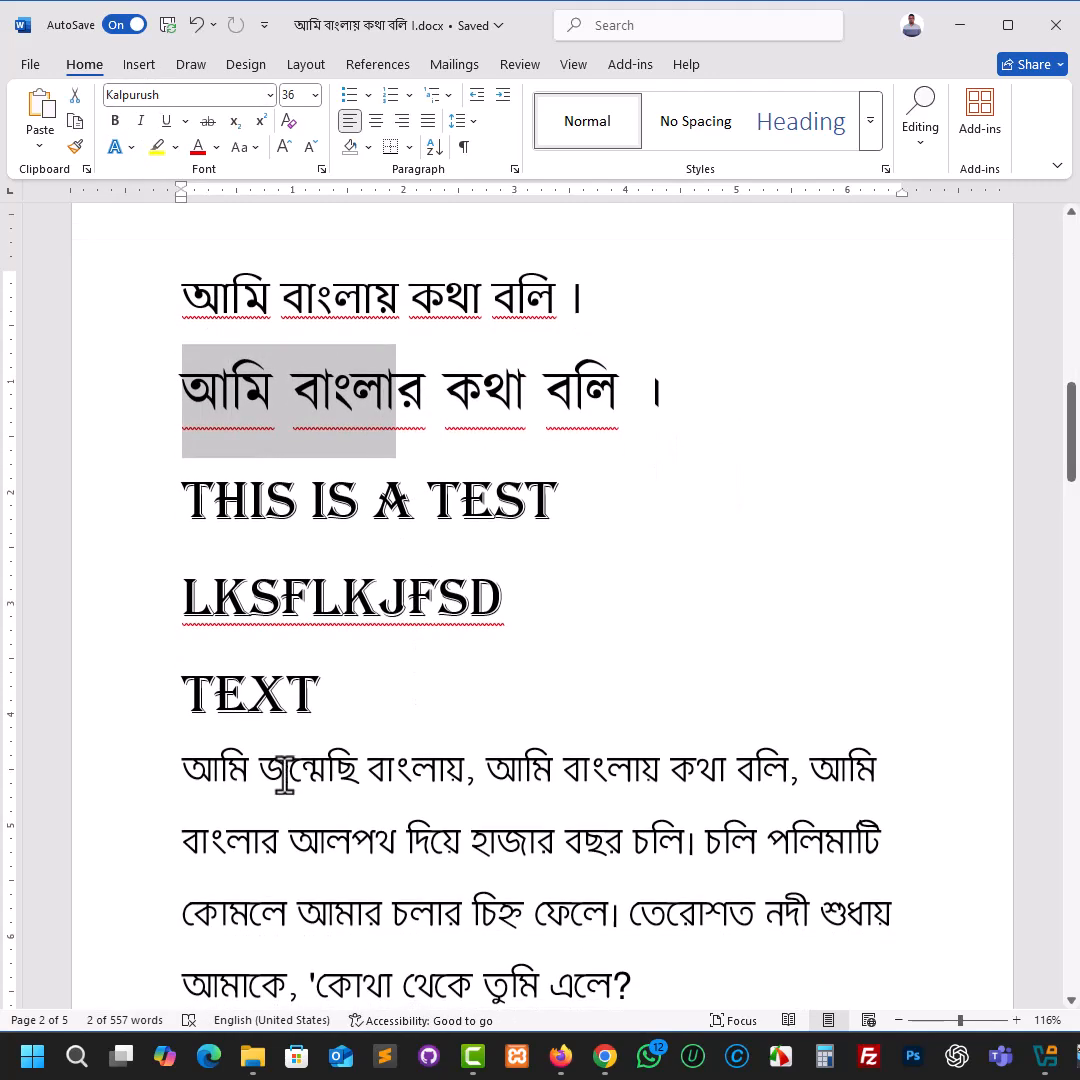
drag(260, 770, 437, 780)
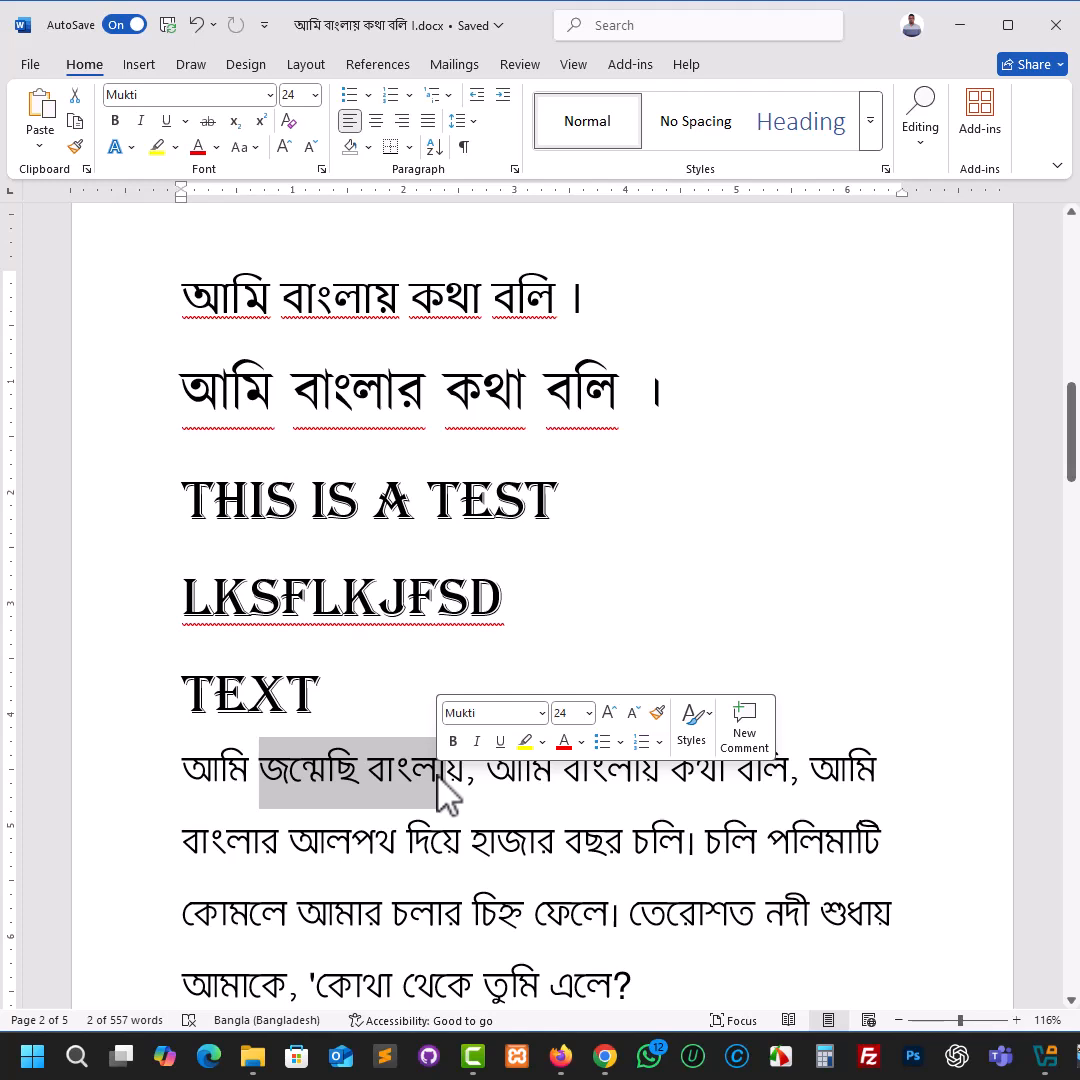
click(397, 390)
click(421, 770)
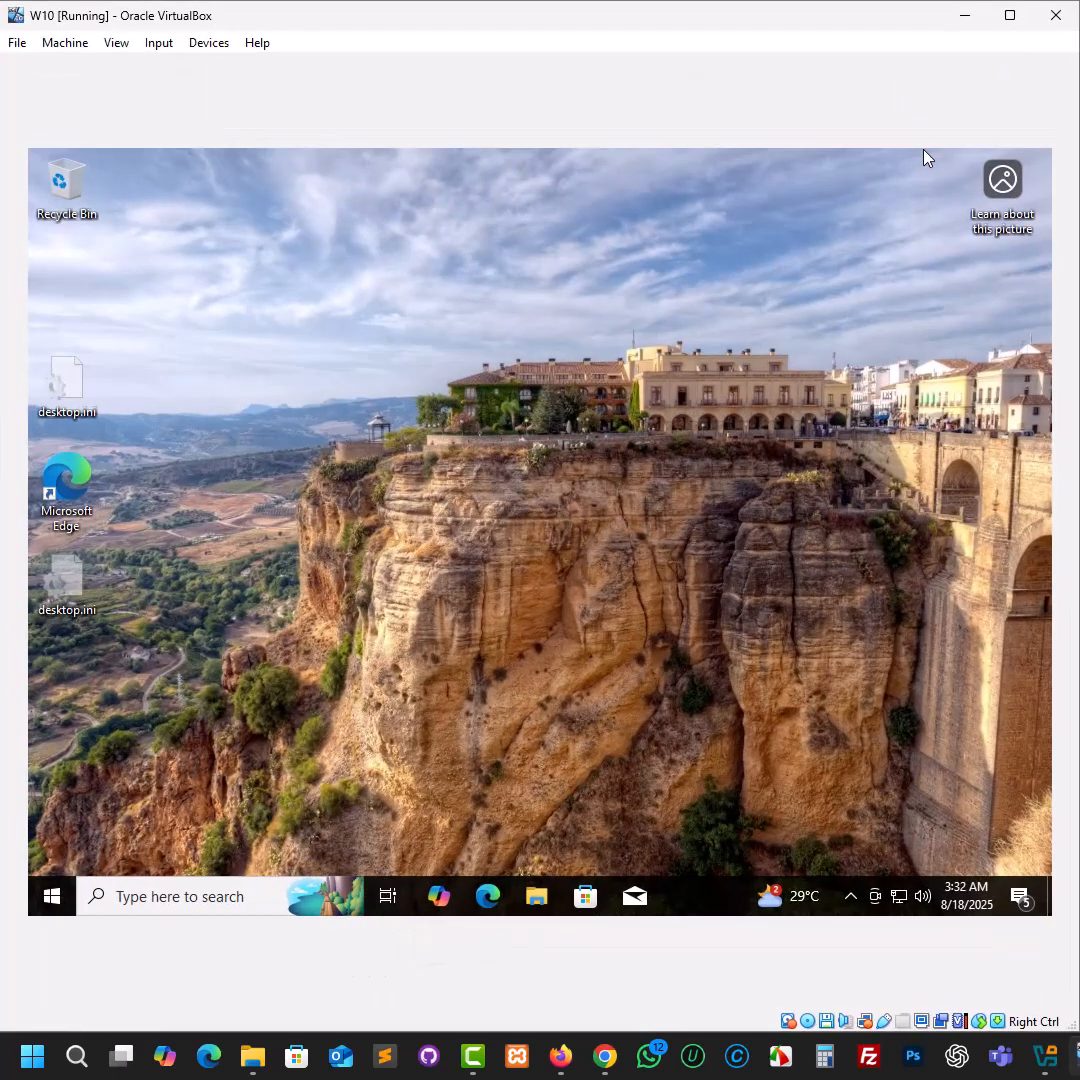
Step: In the W10 virtual machine, find Word and open the recent document "আমি বাংলায় কথা বলি ।"
click(52, 896)
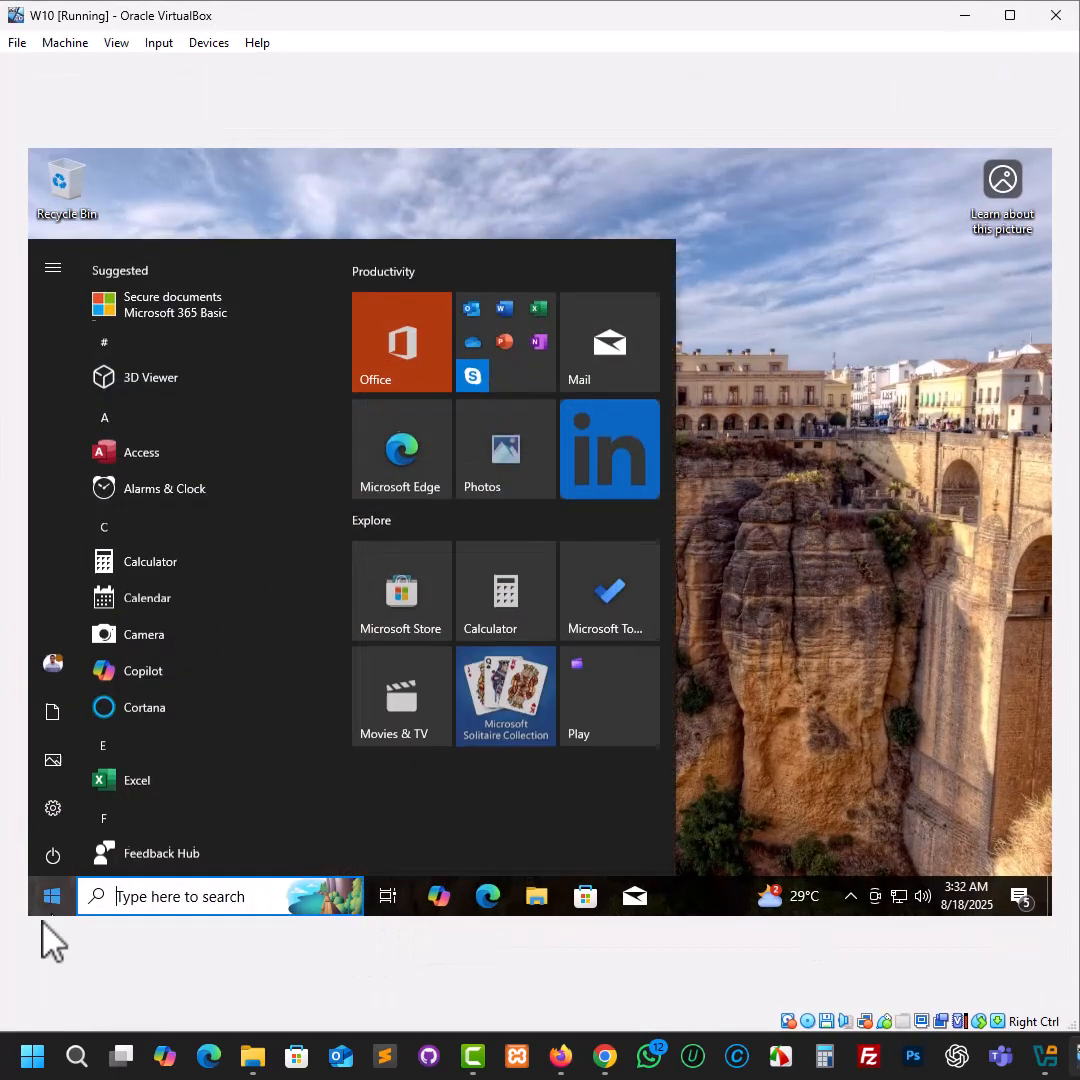
text(word)
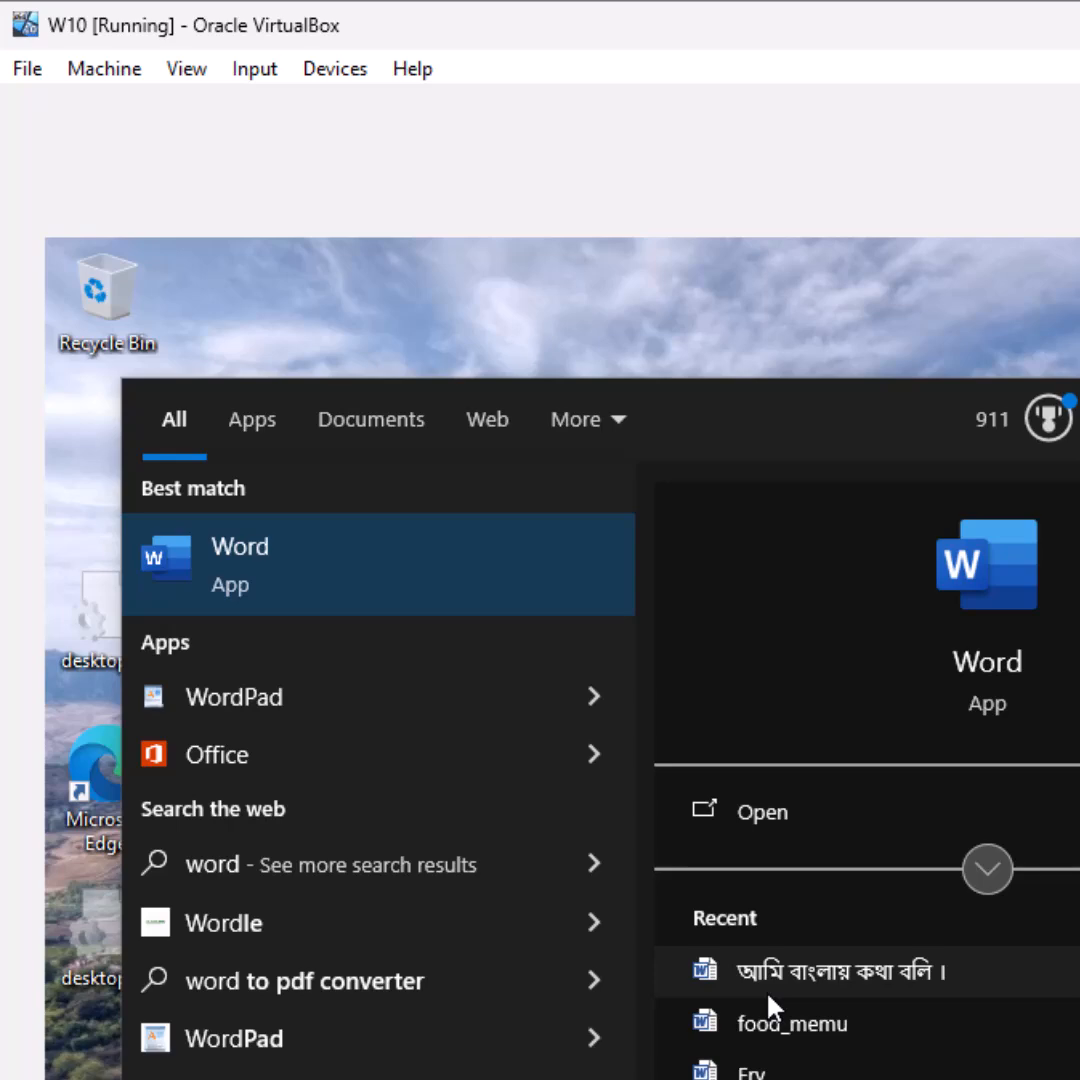
click(876, 978)
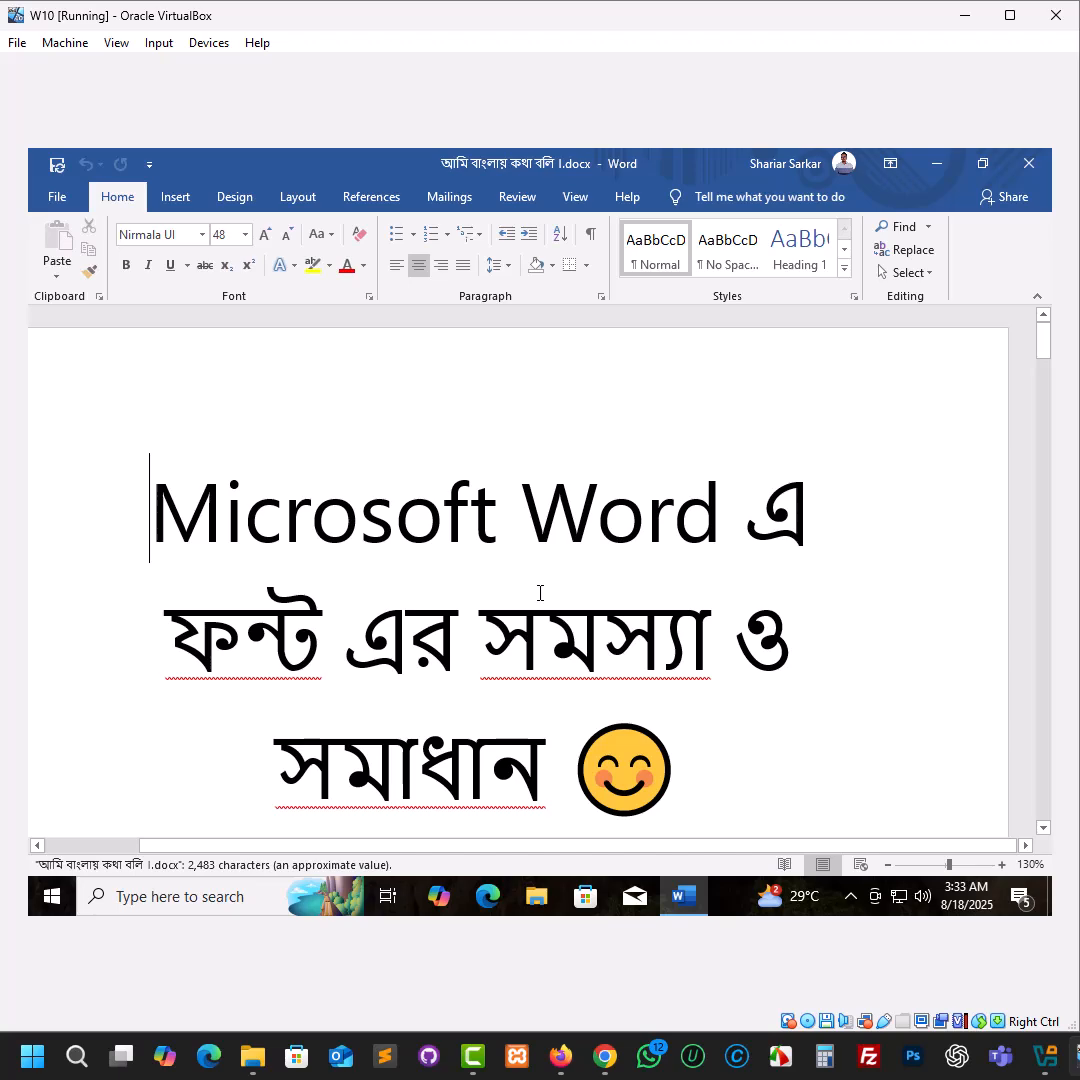
Step: Review how the heading, Bangla lines, Algerian lines and Bangla paragraph render in the virtual machine's copy, and check the fonts assigned to the text
scroll(530, 600, down, 2)
scroll(506, 618, down, 2)
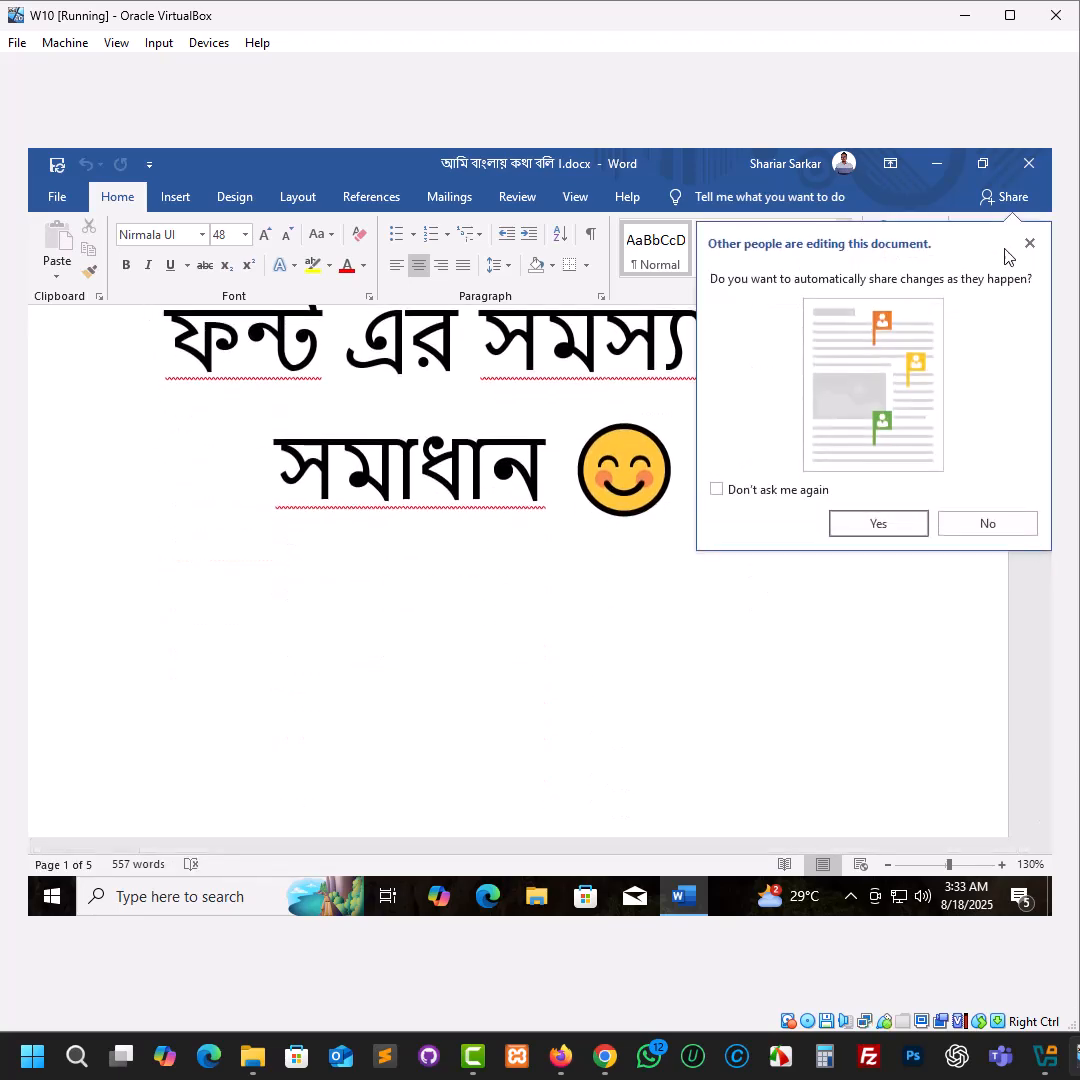
scroll(538, 598, down, 8)
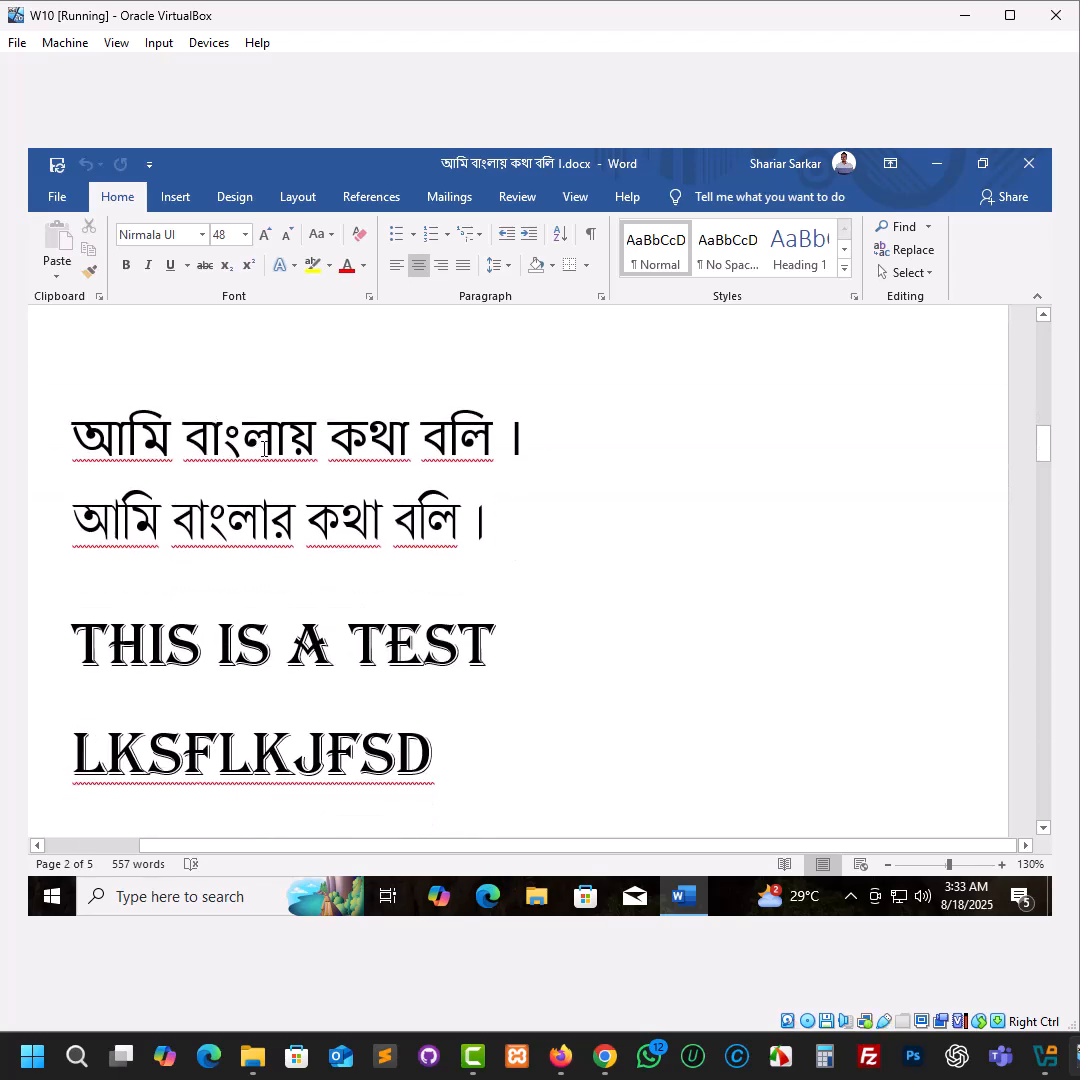
click(292, 595)
scroll(292, 595, down, 3)
click(147, 405)
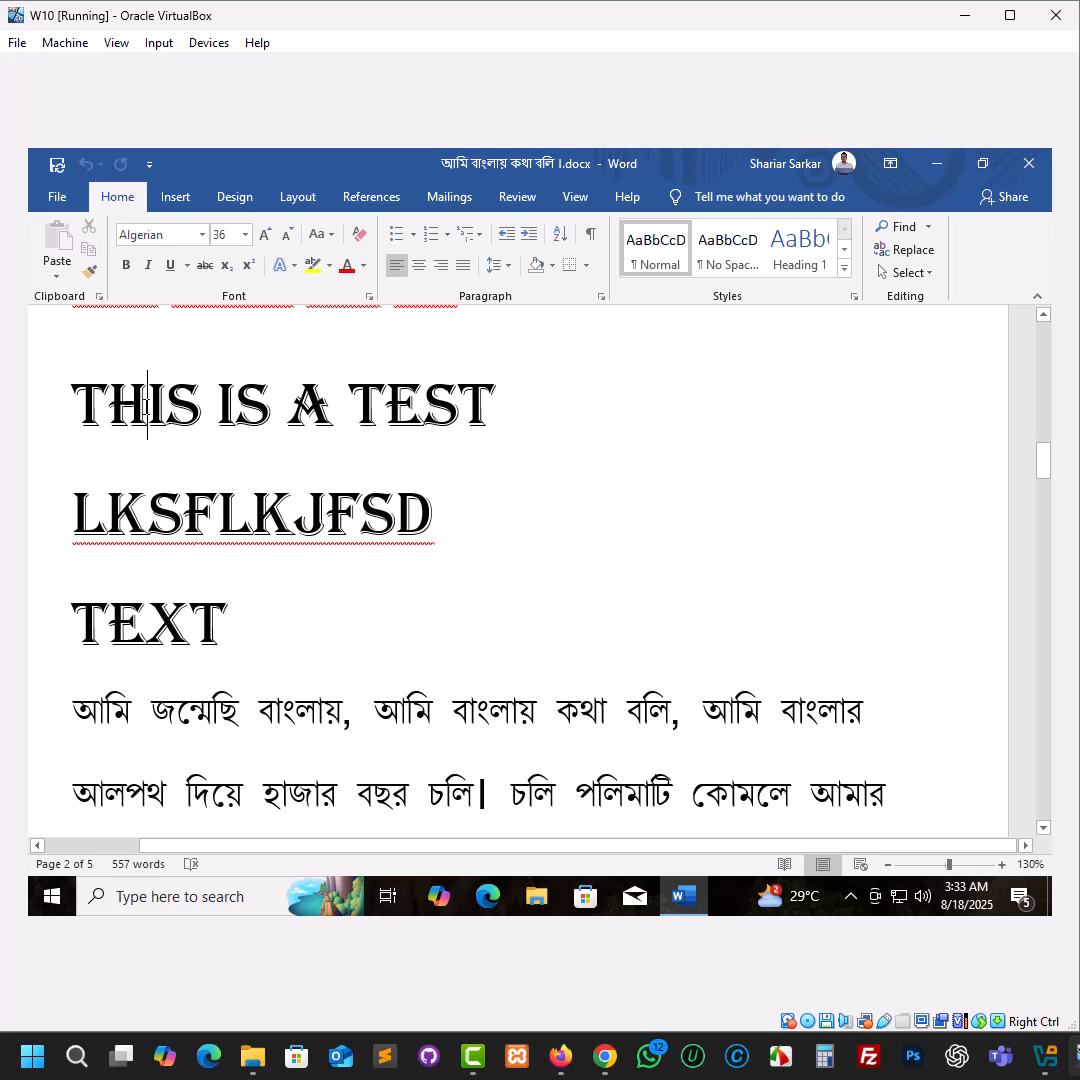
scroll(92, 633, down, 2)
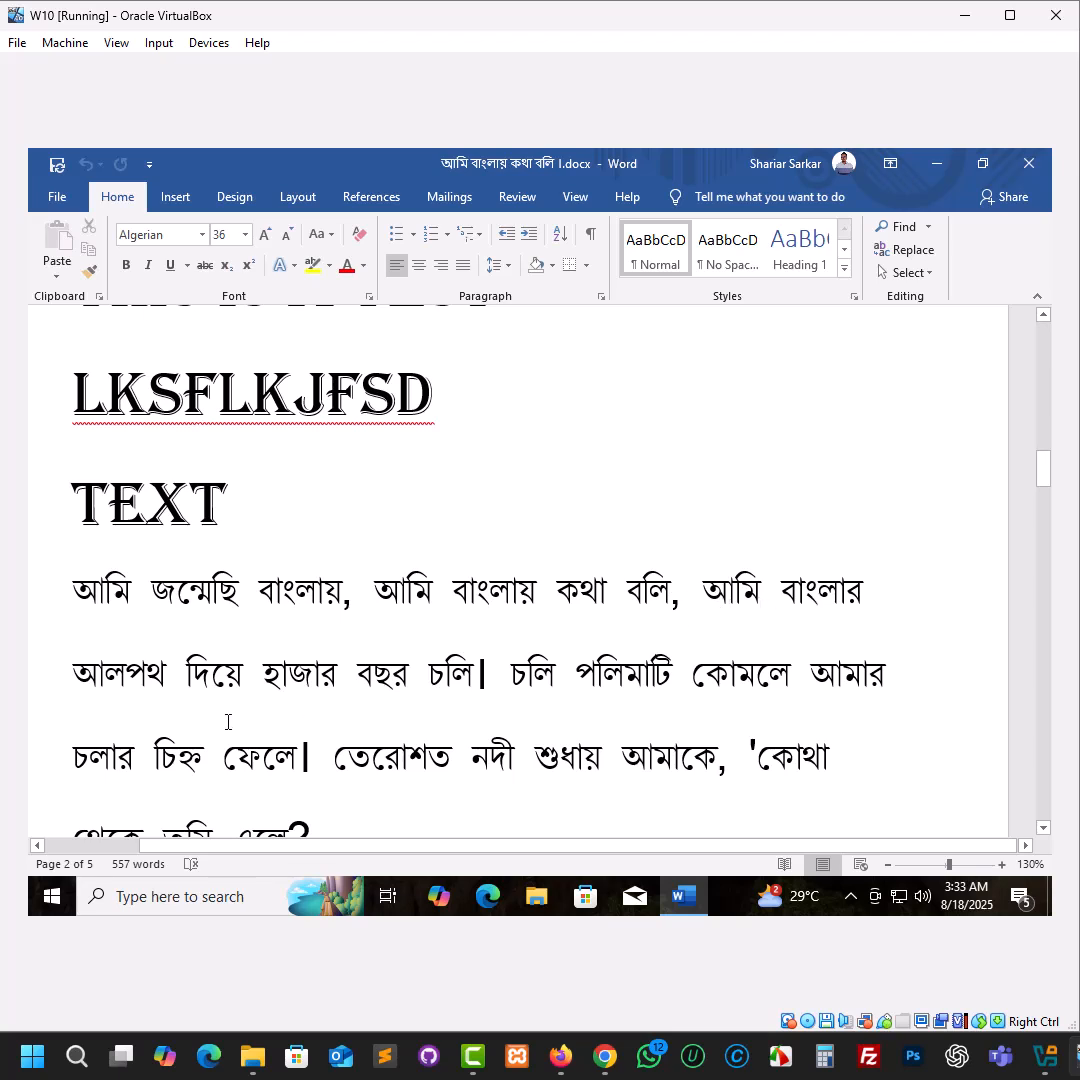
click(258, 590)
scroll(338, 680, down, 2)
scroll(338, 680, up, 4)
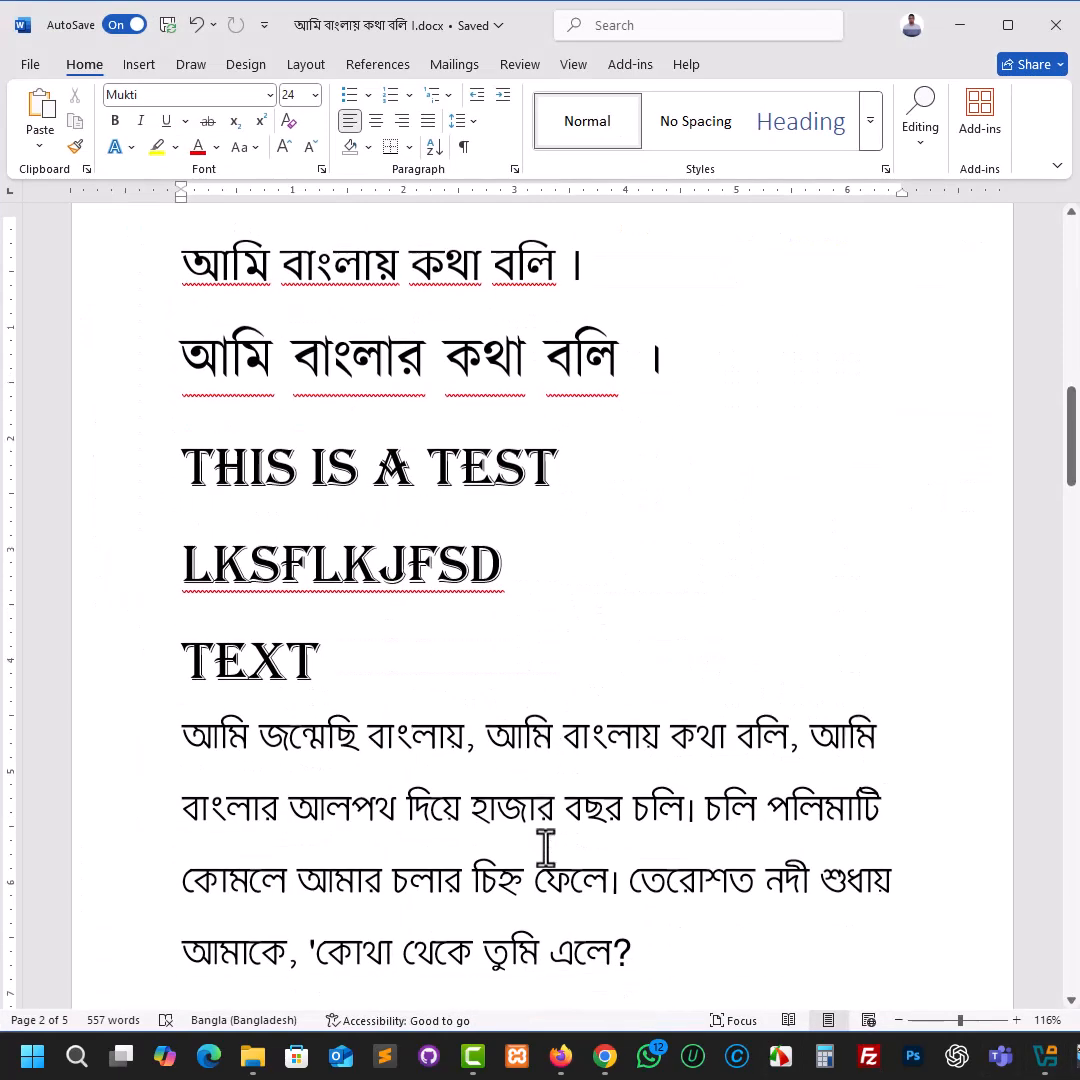
Step: Reduce the host computer's Word window beside the virtual machine and compare the page 2 lines in both copies
scroll(545, 848, down, 1)
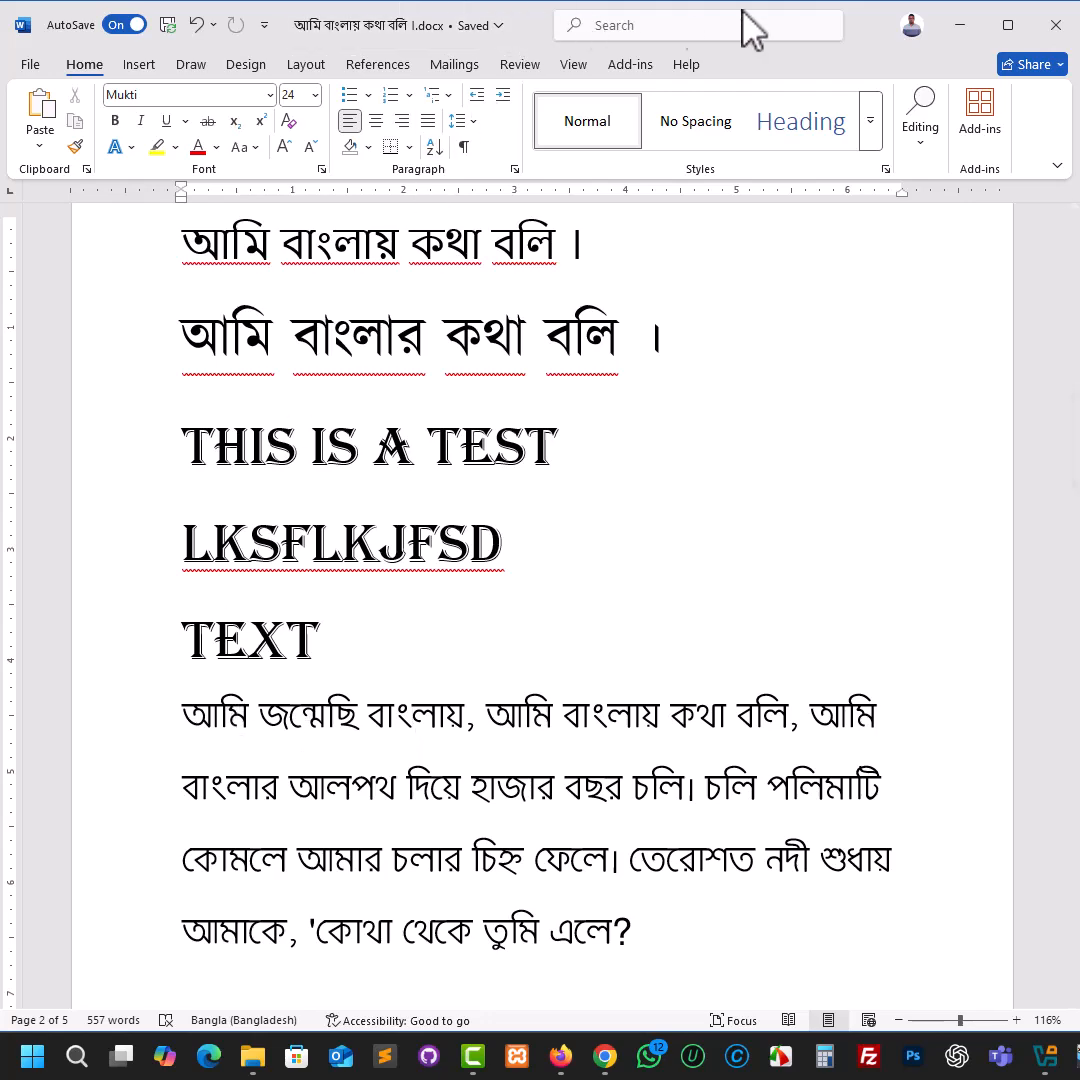
click(1008, 25)
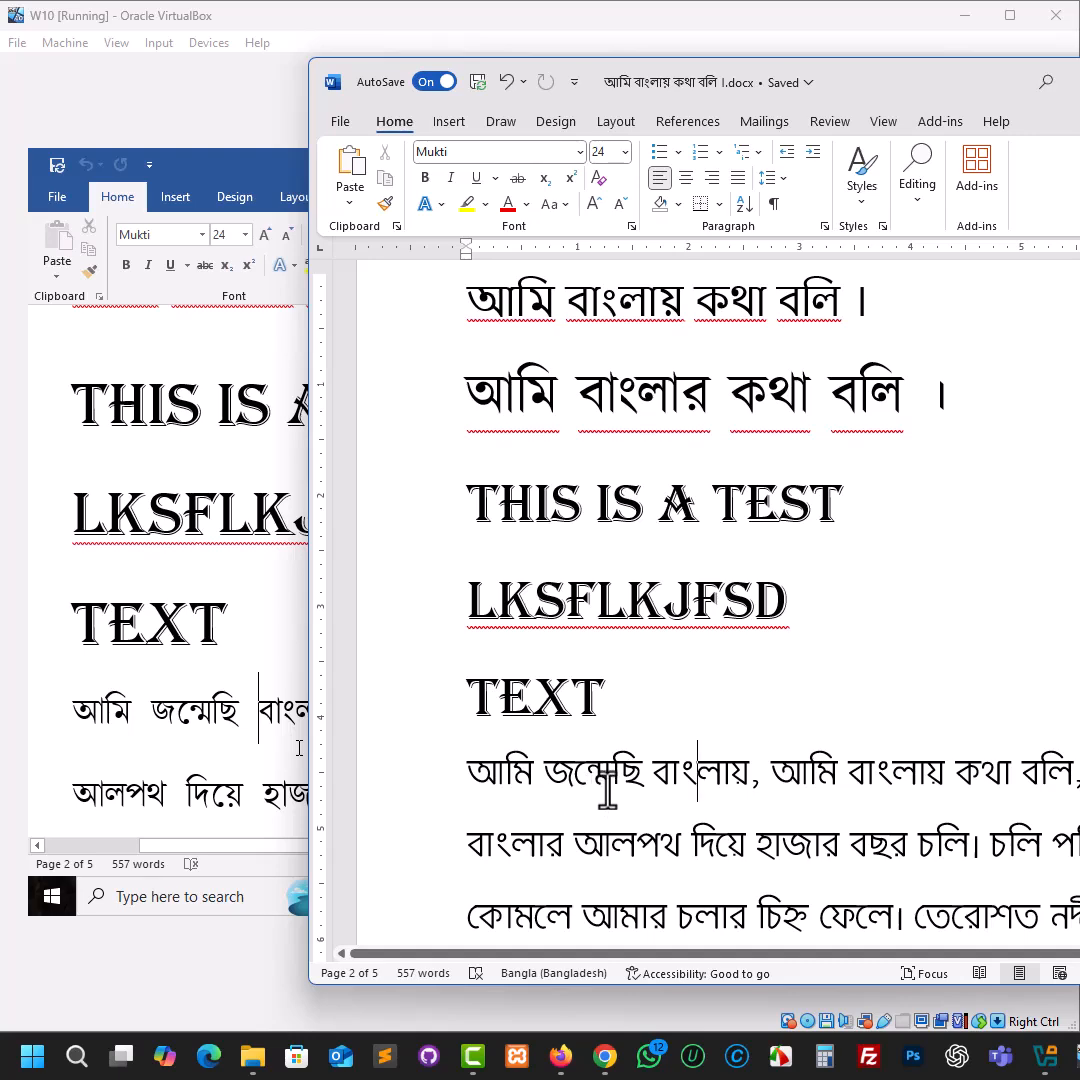
scroll(688, 556, up, 1)
scroll(167, 574, up, 5)
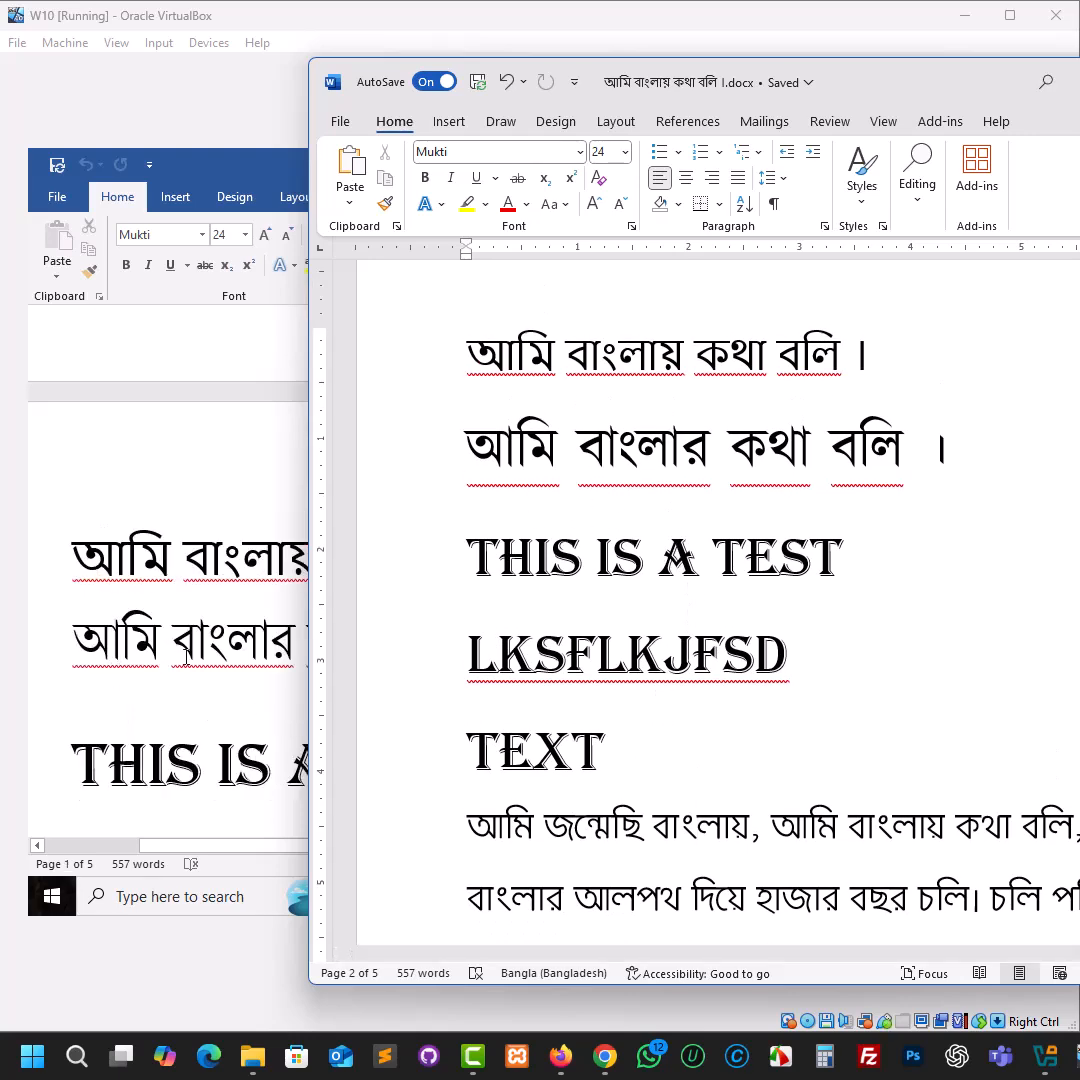
drag(970, 100, 1058, 137)
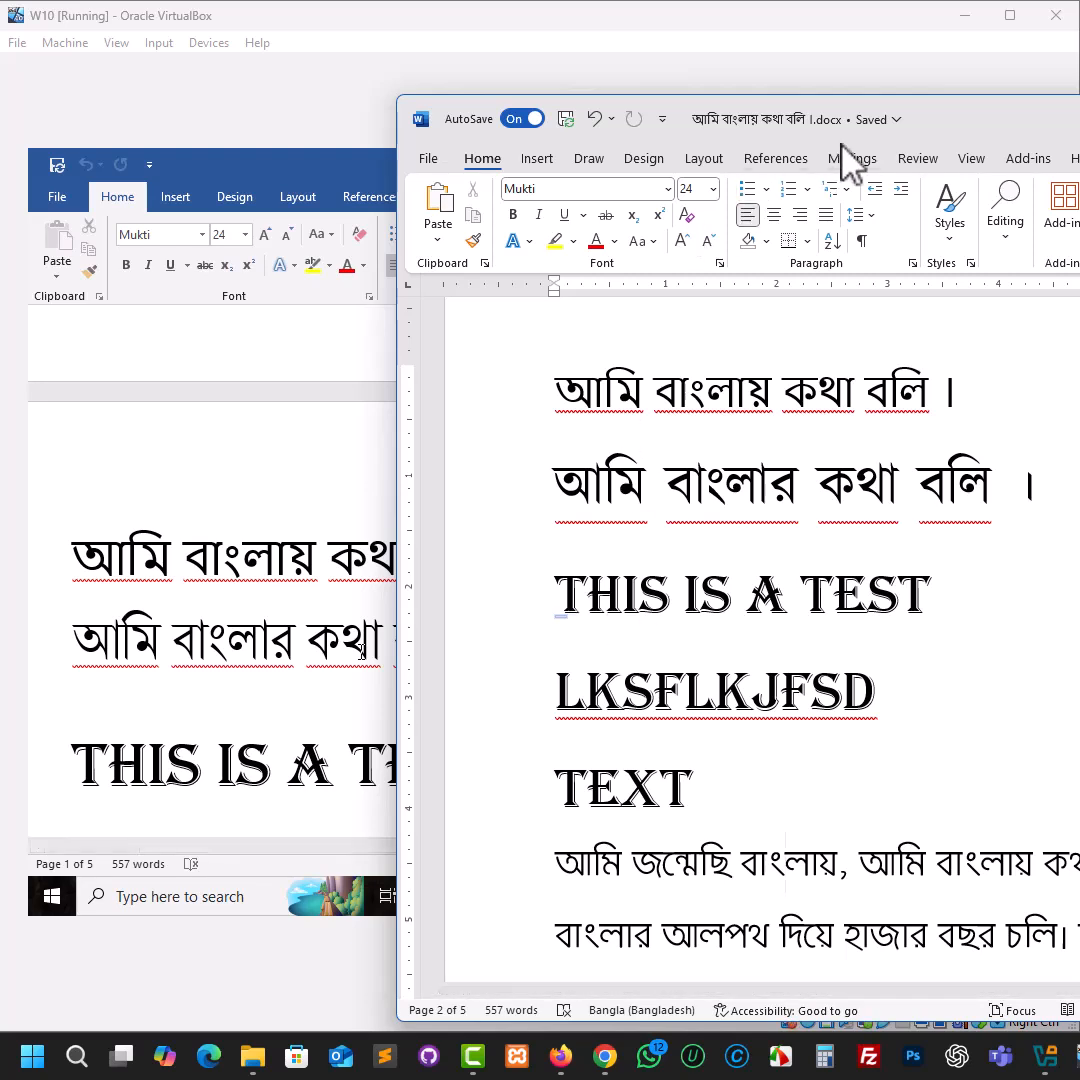
Step: Enlarge the host computer's Word window and identify the fonts used by the second Bangla line and the Bangla paragraph
drag(843, 100, 600, 25)
drag(965, 933, 1076, 1030)
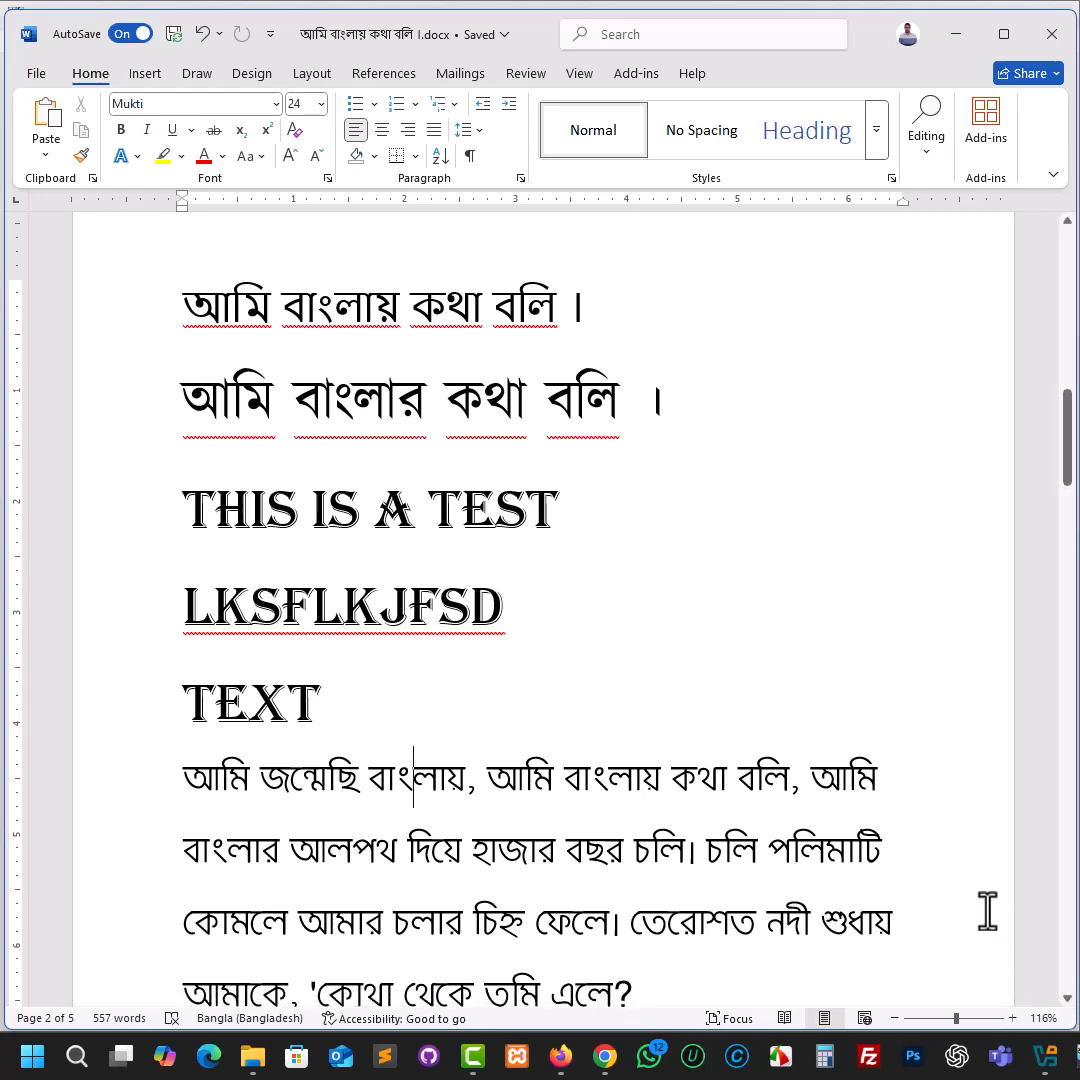
click(597, 771)
scroll(600, 720, up, 15)
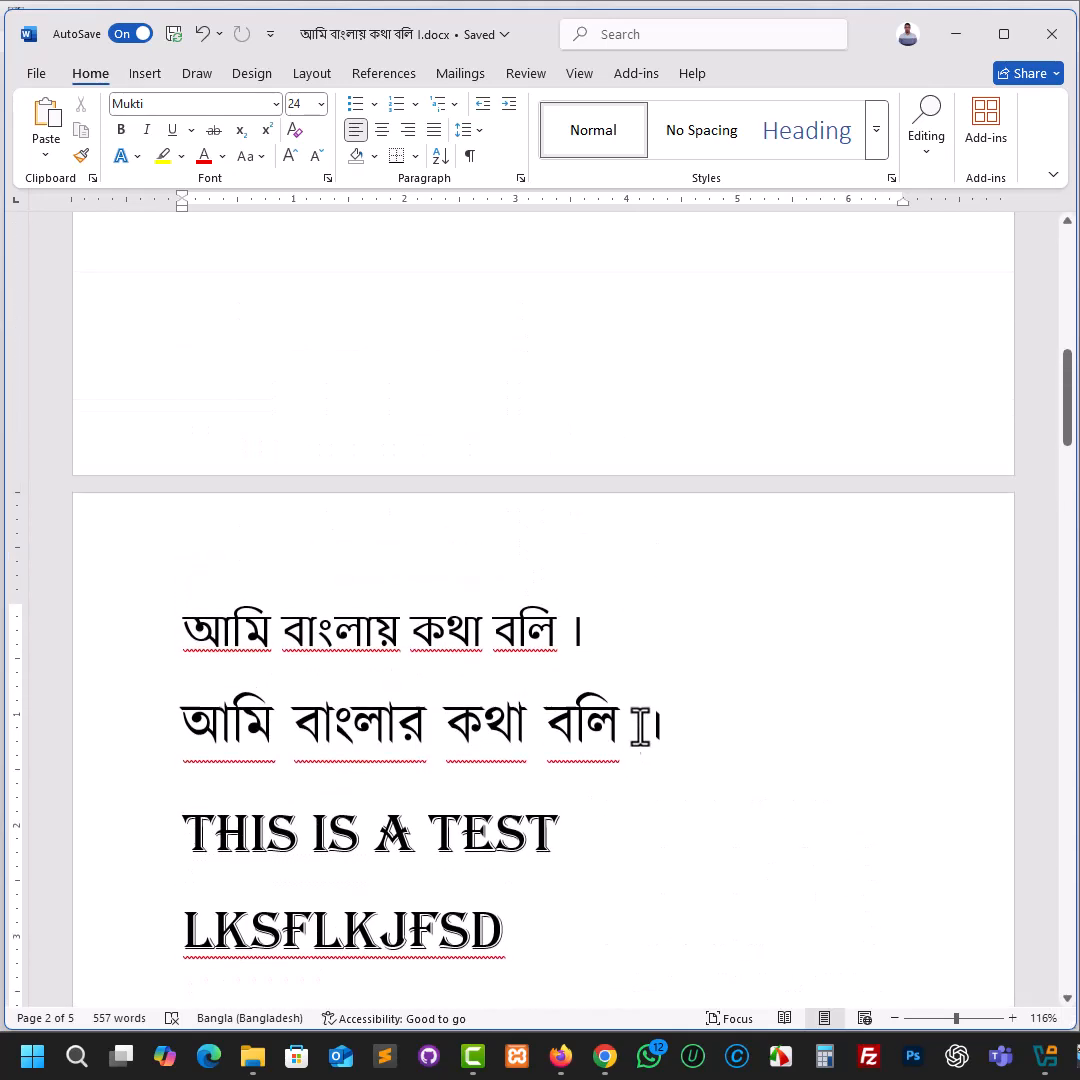
scroll(648, 710, down, 10)
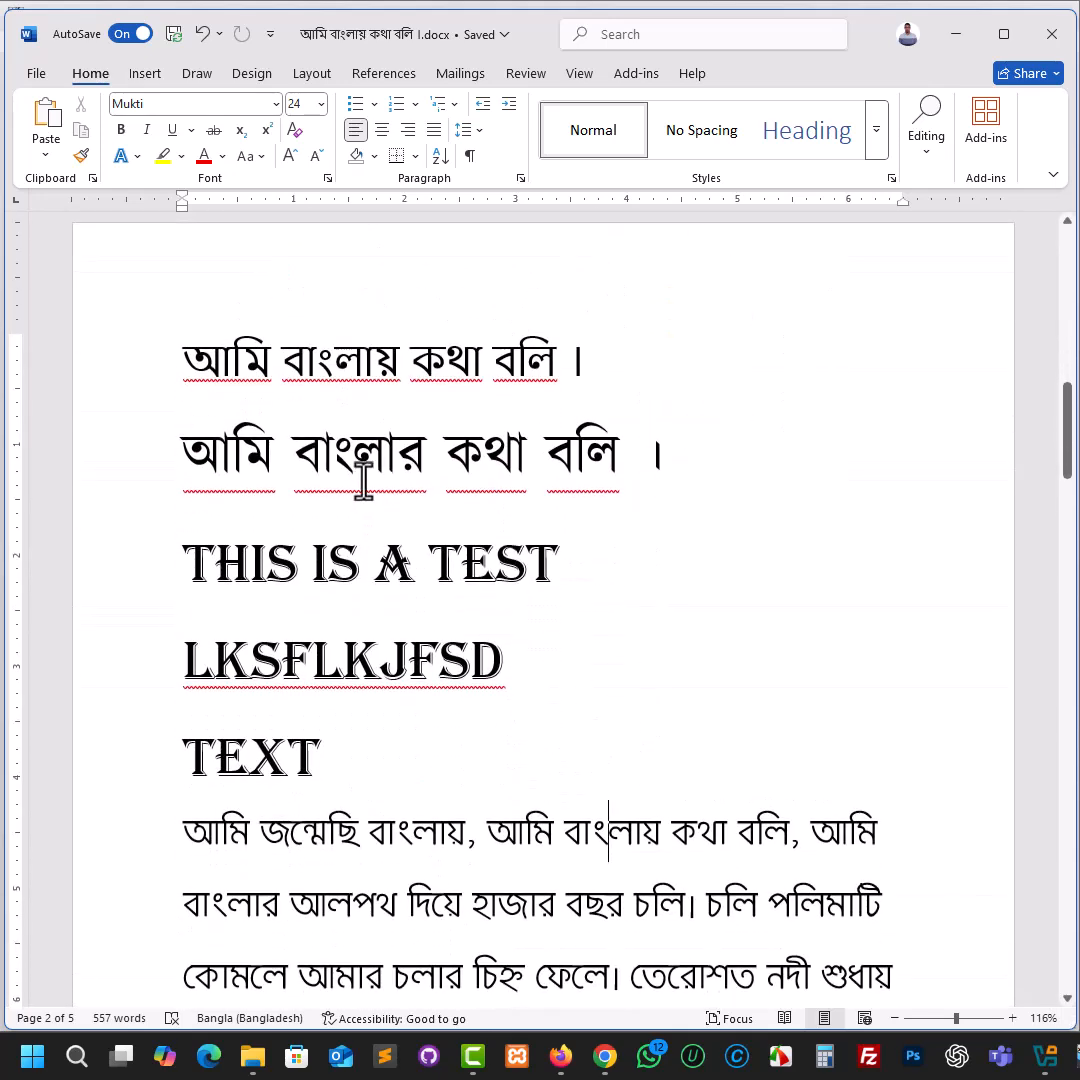
click(357, 462)
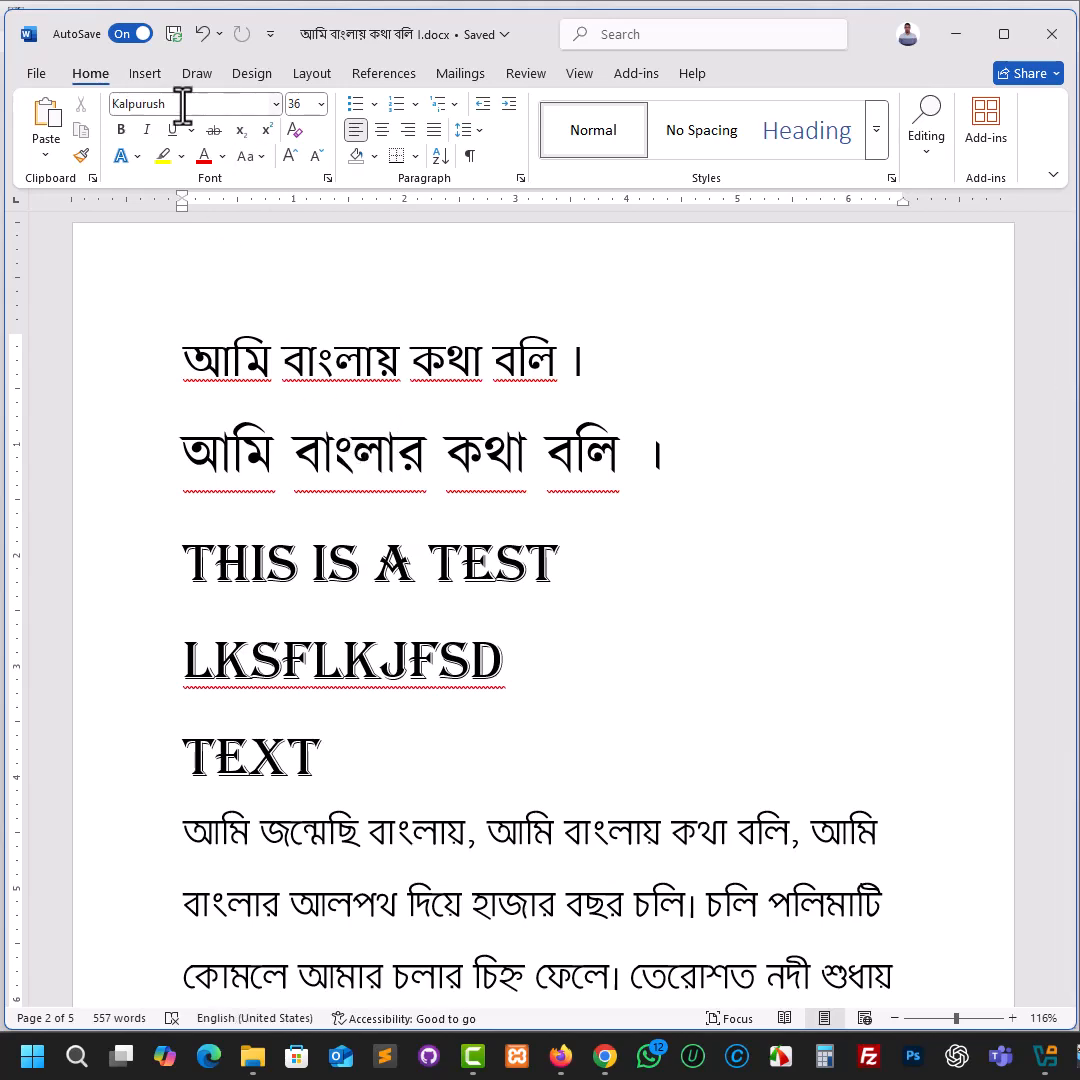
scroll(325, 720, down, 1)
click(325, 723)
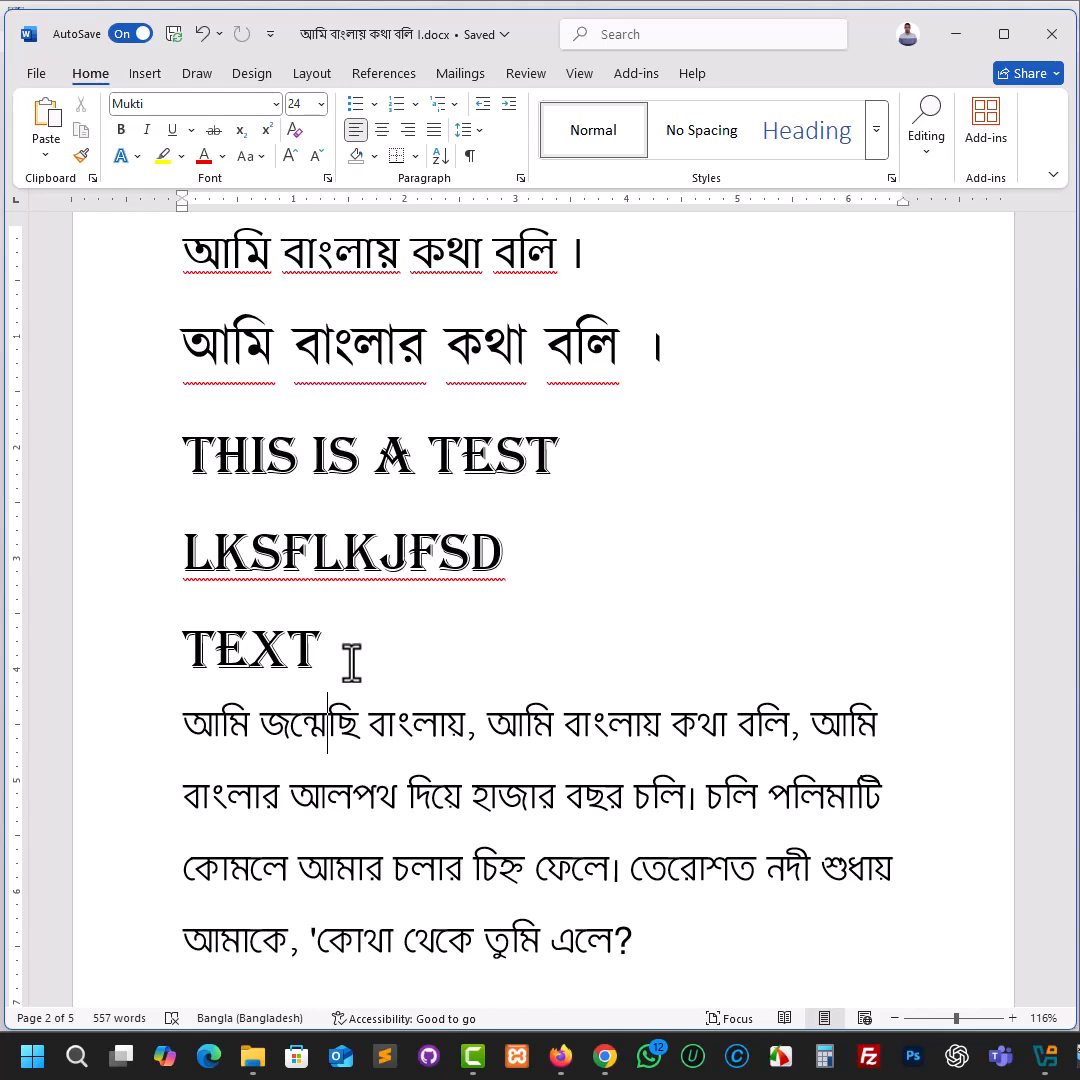
scroll(183, 494, up, 3)
click(281, 514)
scroll(328, 602, down, 4)
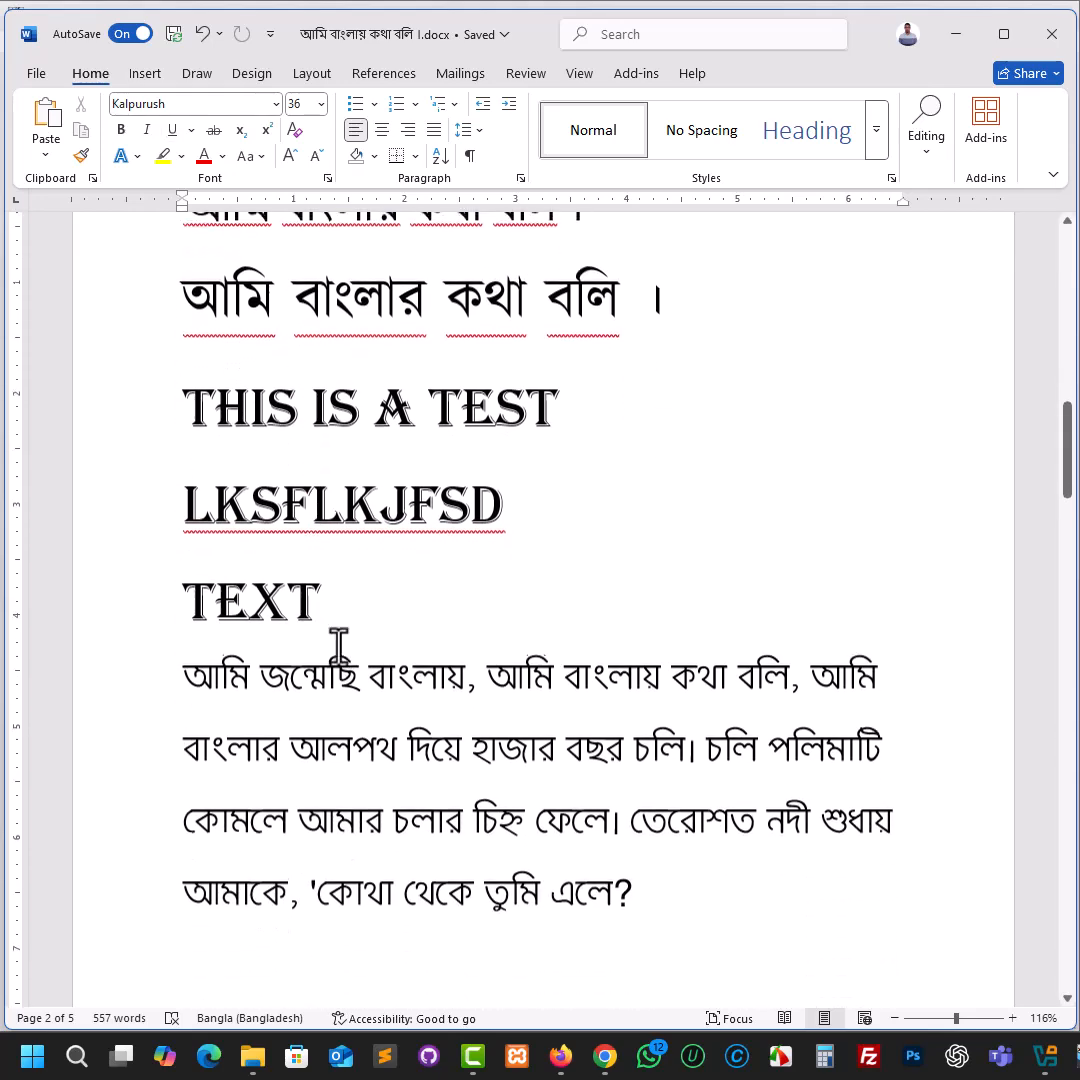
click(352, 675)
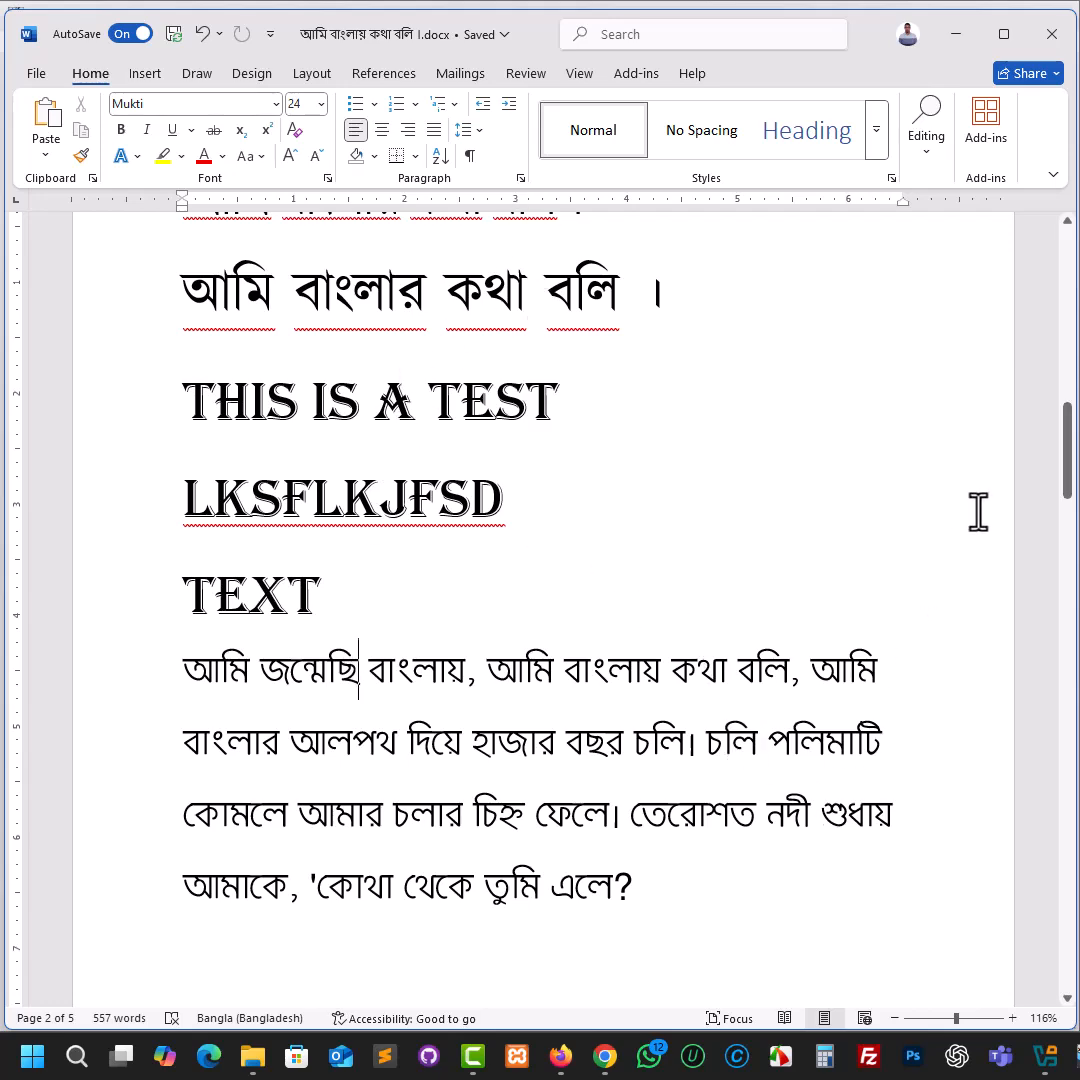
Step: Return to the virtual machine's copy of the document and review its Bangla and Algerian lines on page 2 again
click(955, 38)
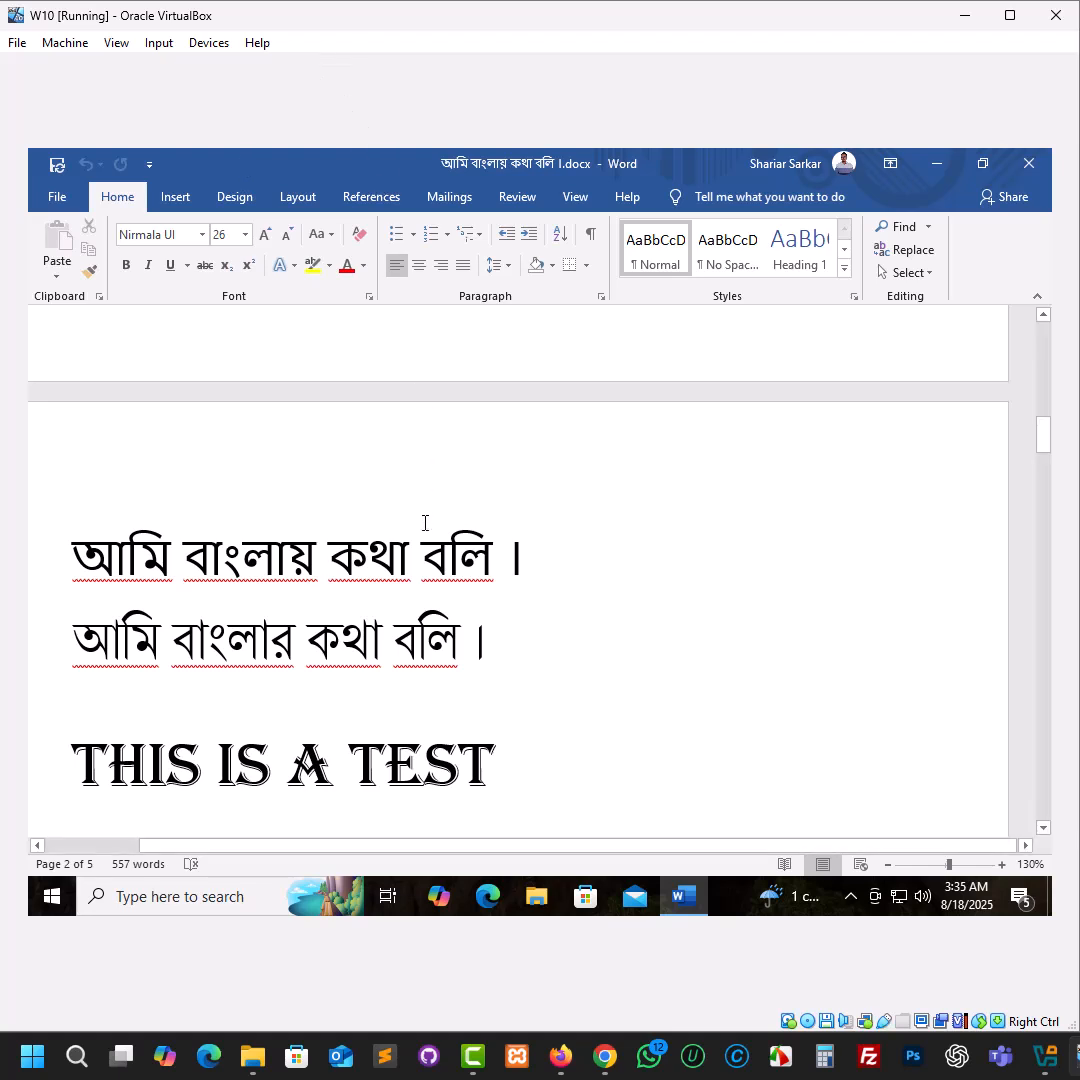
scroll(448, 587, down, 1)
scroll(450, 586, down, 2)
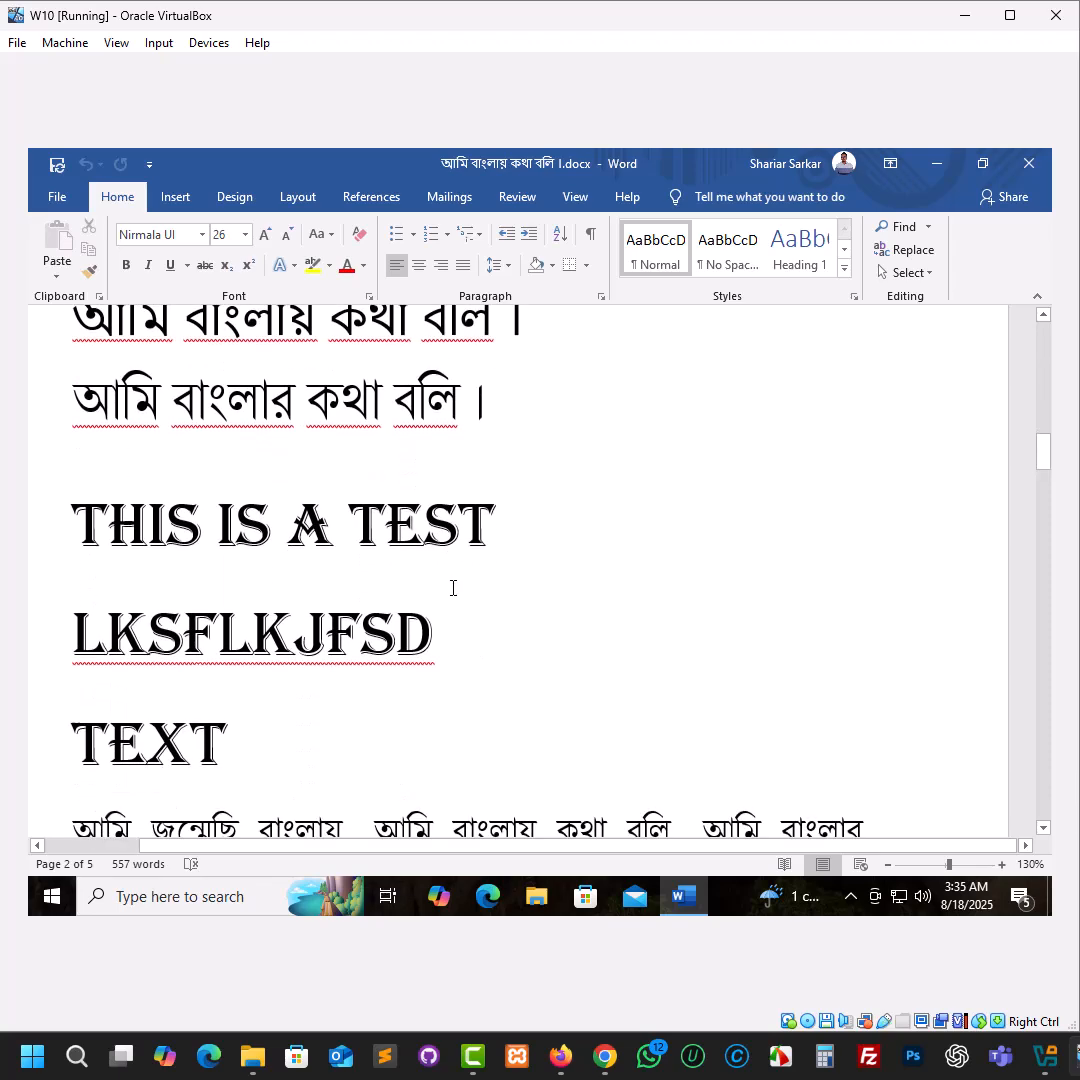
Step: Switch to Microsoft Edge in the virtual machine, search the web for omicronlab and open the OmicronLab website
click(936, 163)
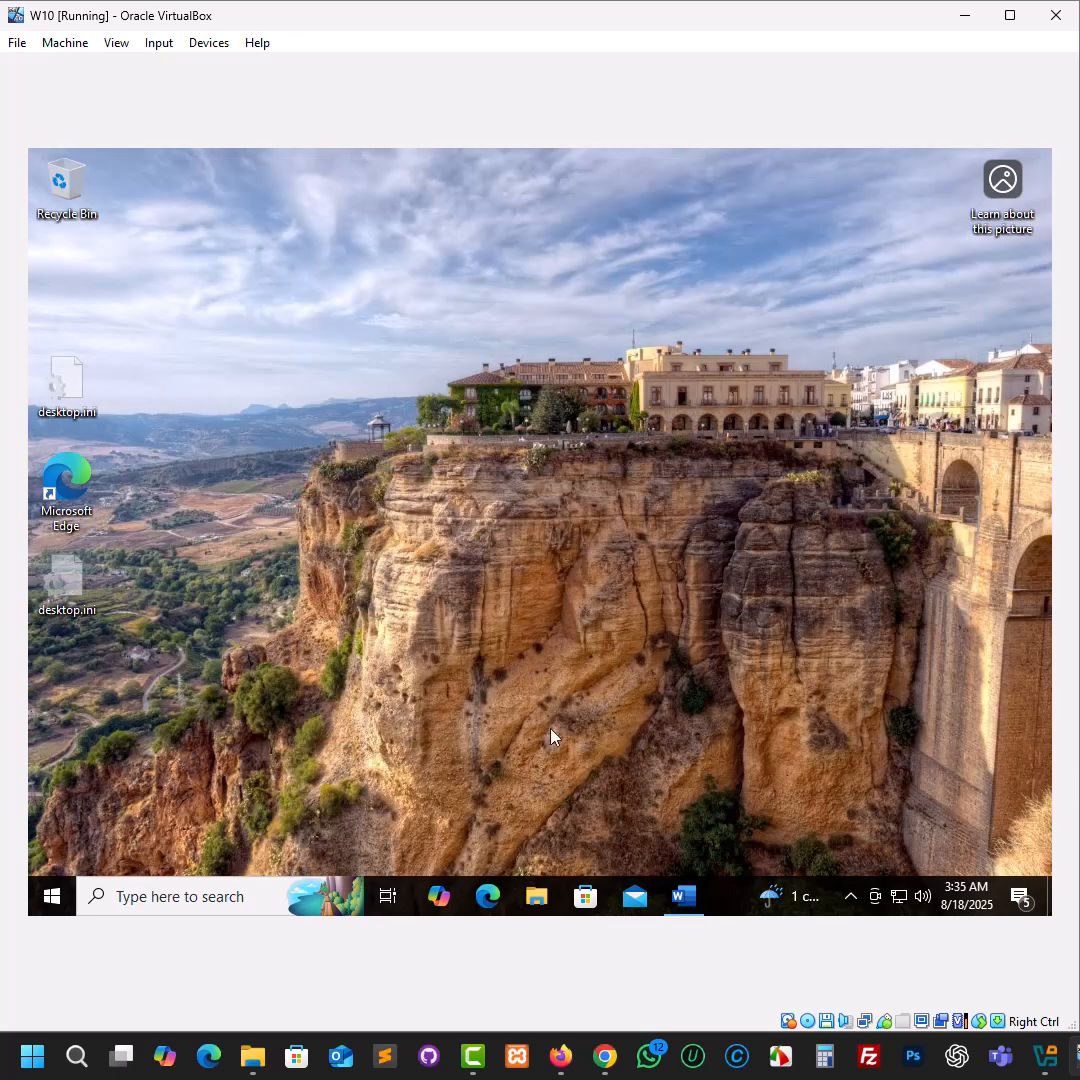
click(497, 899)
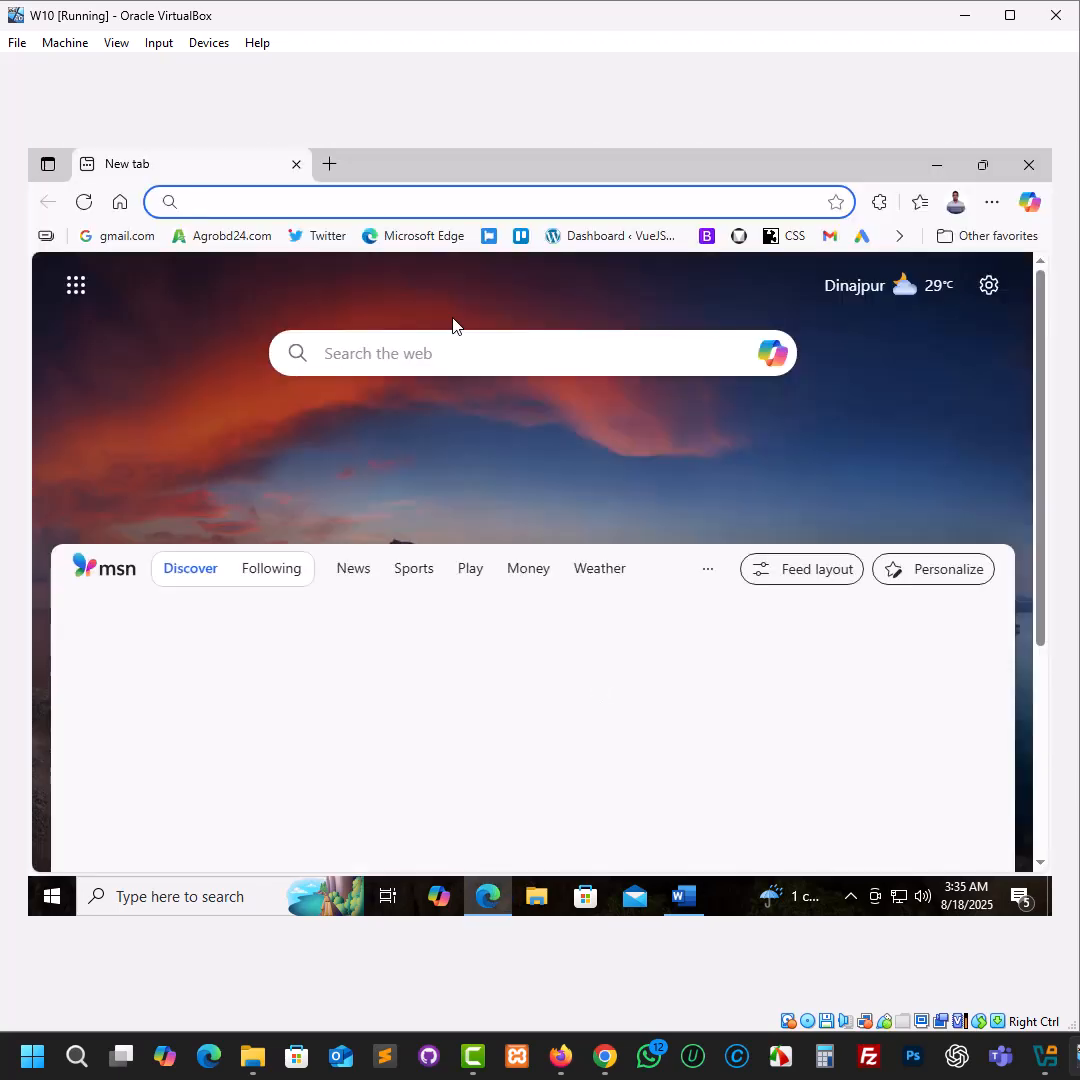
click(477, 202)
text(omic)
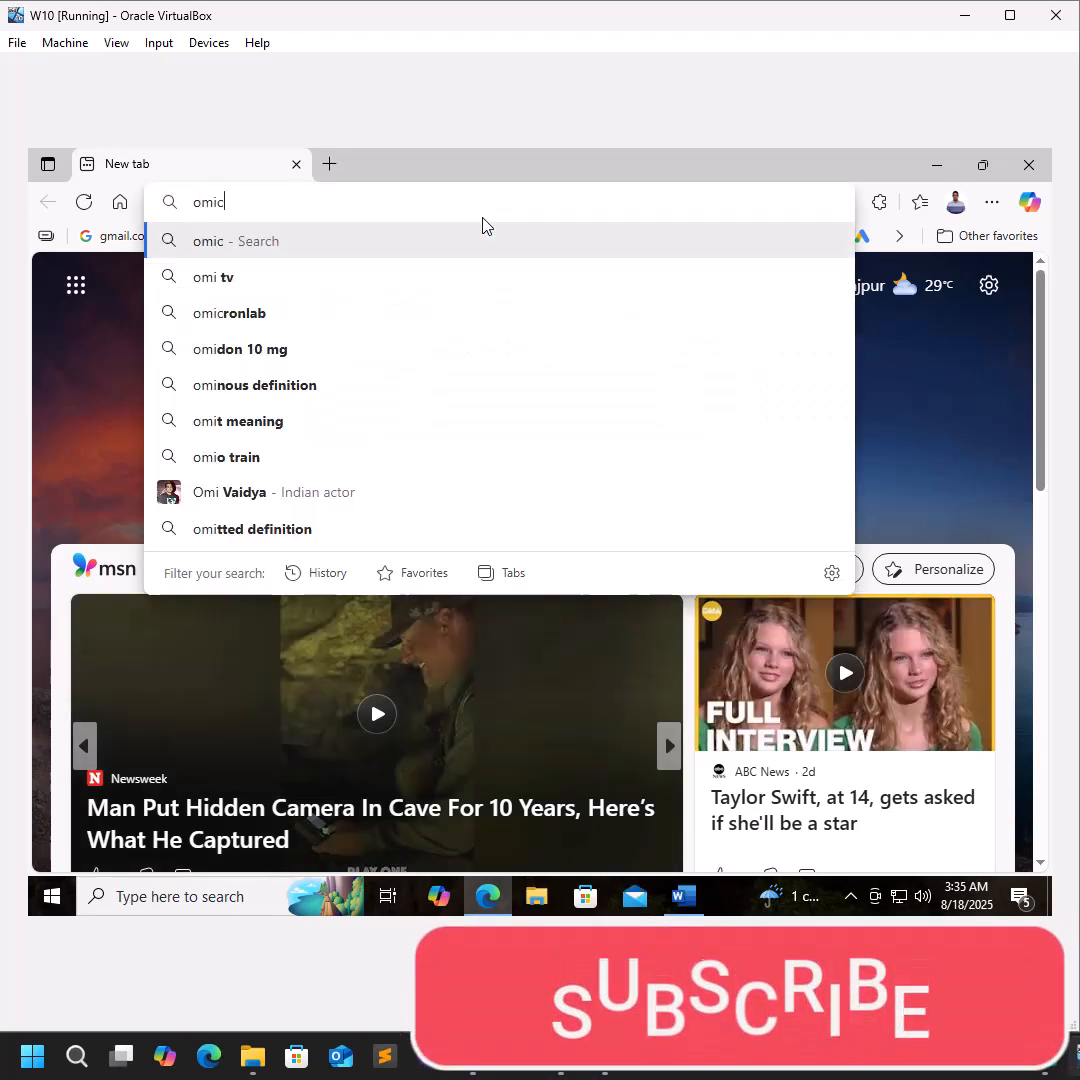
text(ro)
key(Down)
key(Return)
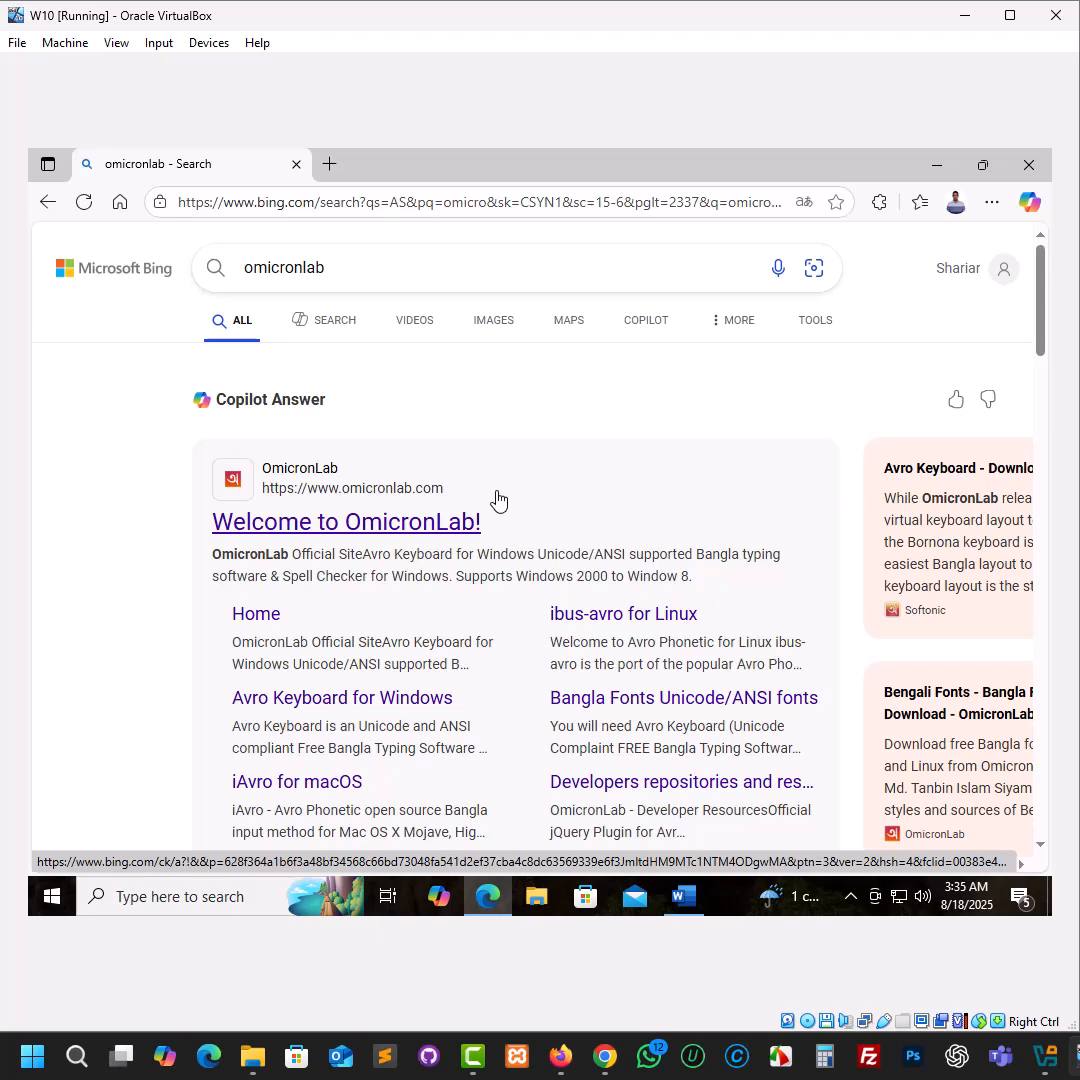
click(446, 522)
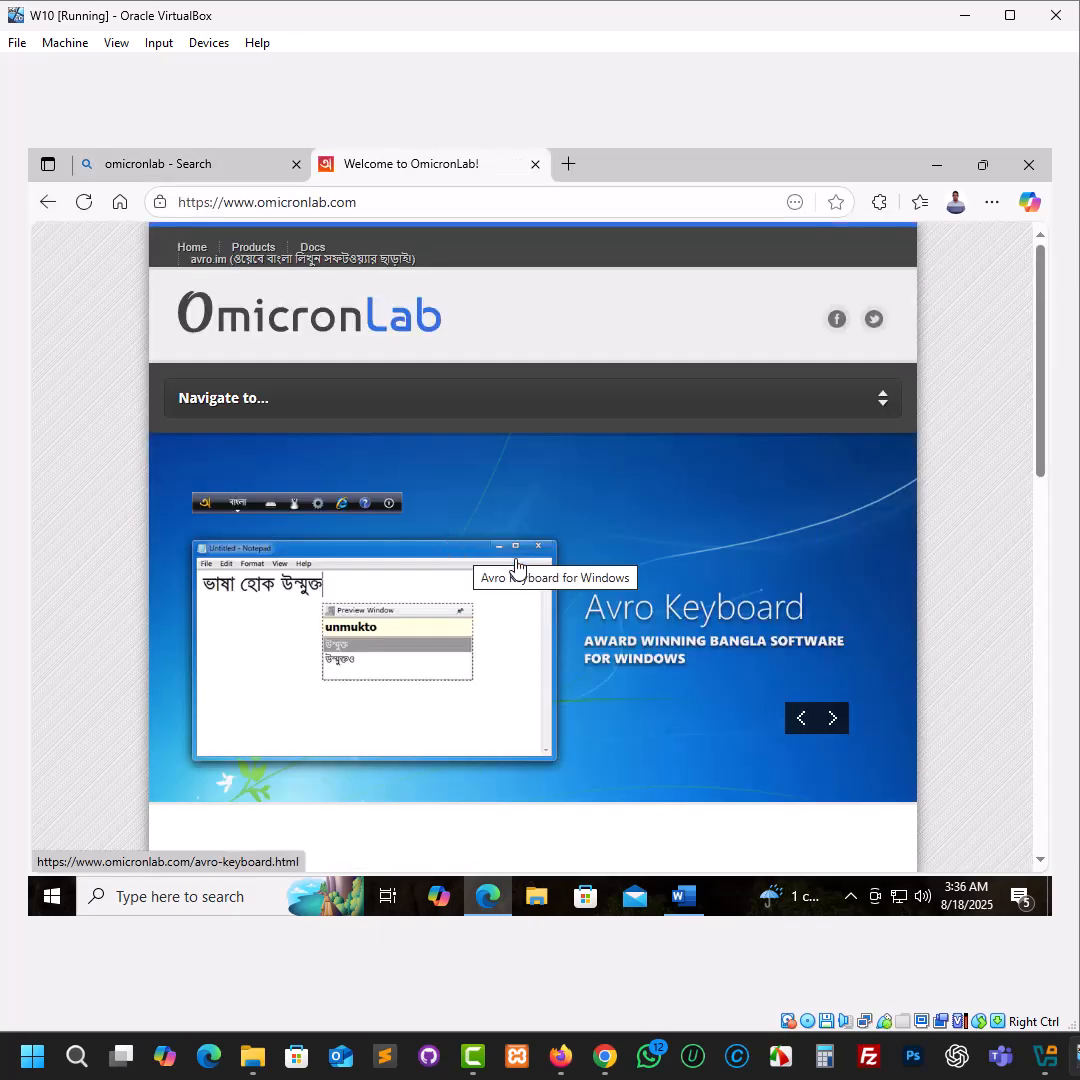
Step: Go to the website's Bangla Fonts page and download the Kalpurush font
scroll(518, 573, down, 4)
scroll(518, 573, up, 4)
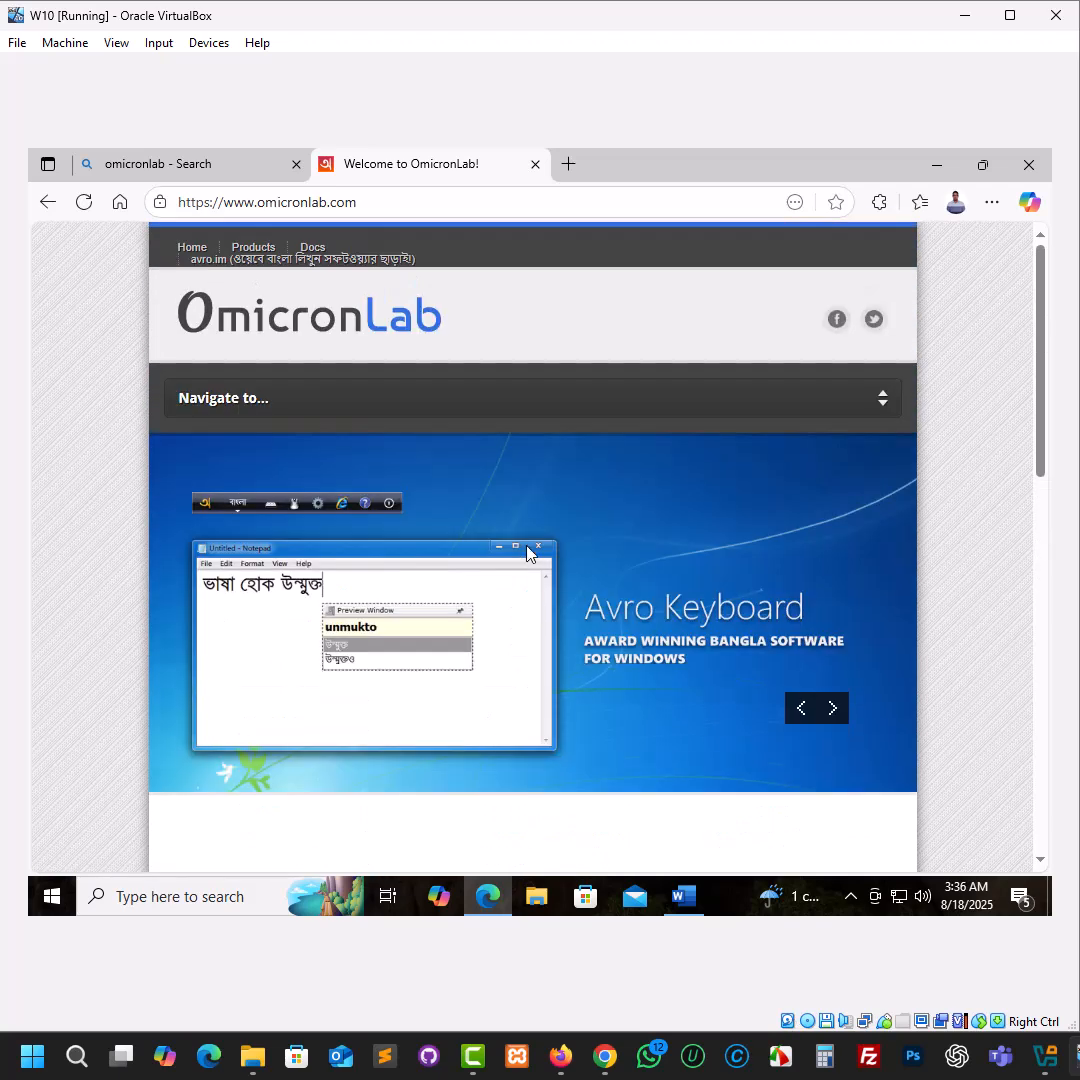
click(275, 408)
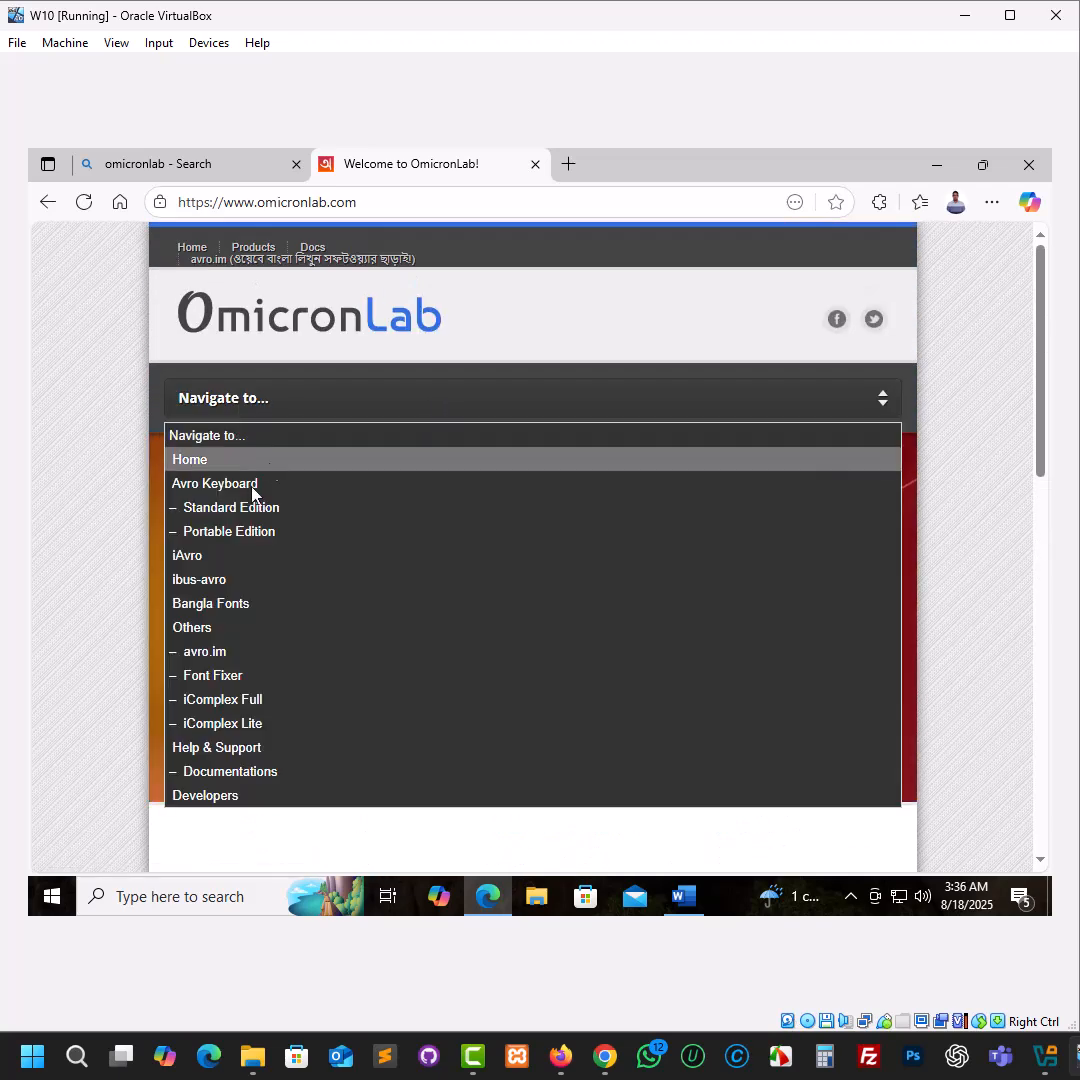
click(247, 614)
scroll(861, 507, down, 3)
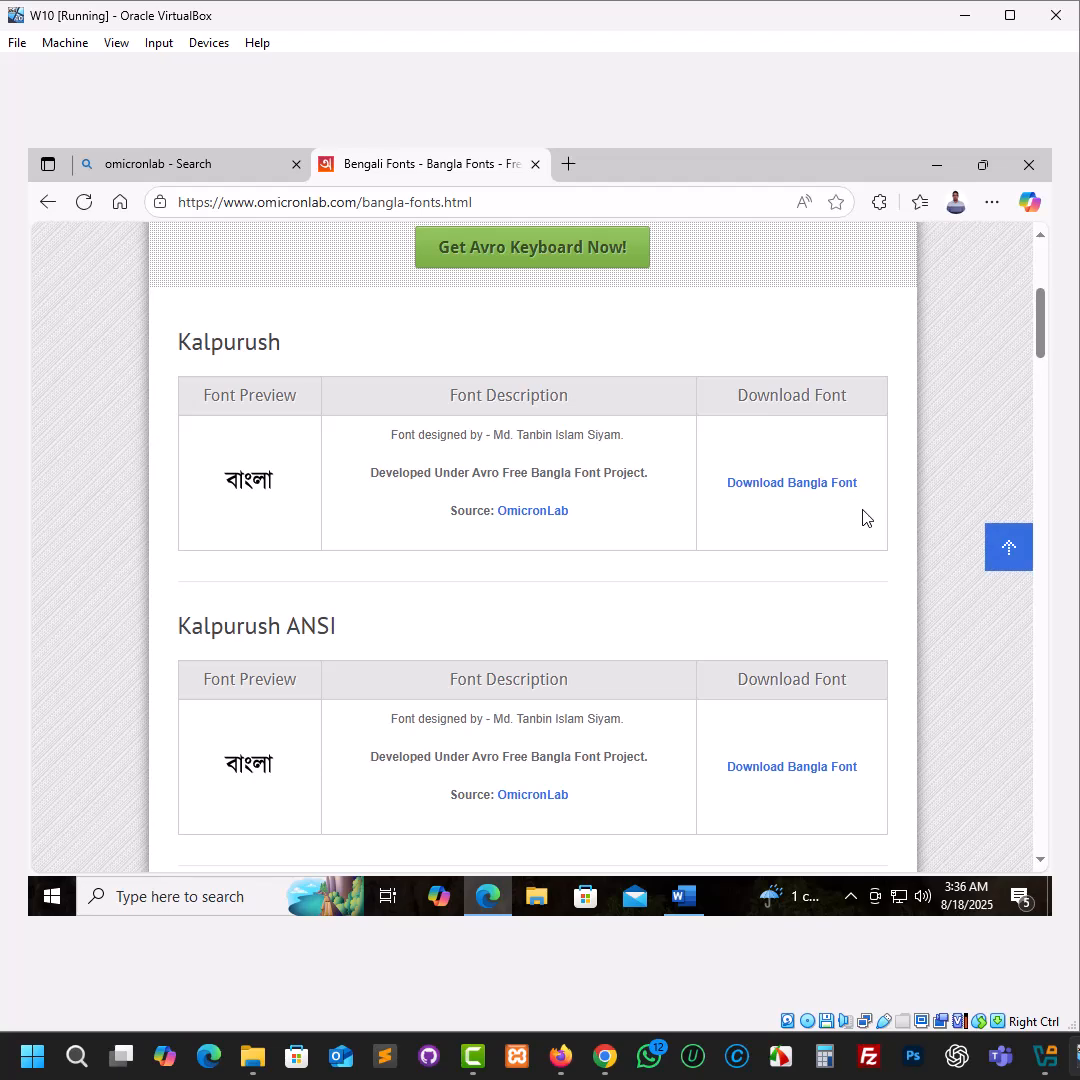
click(810, 486)
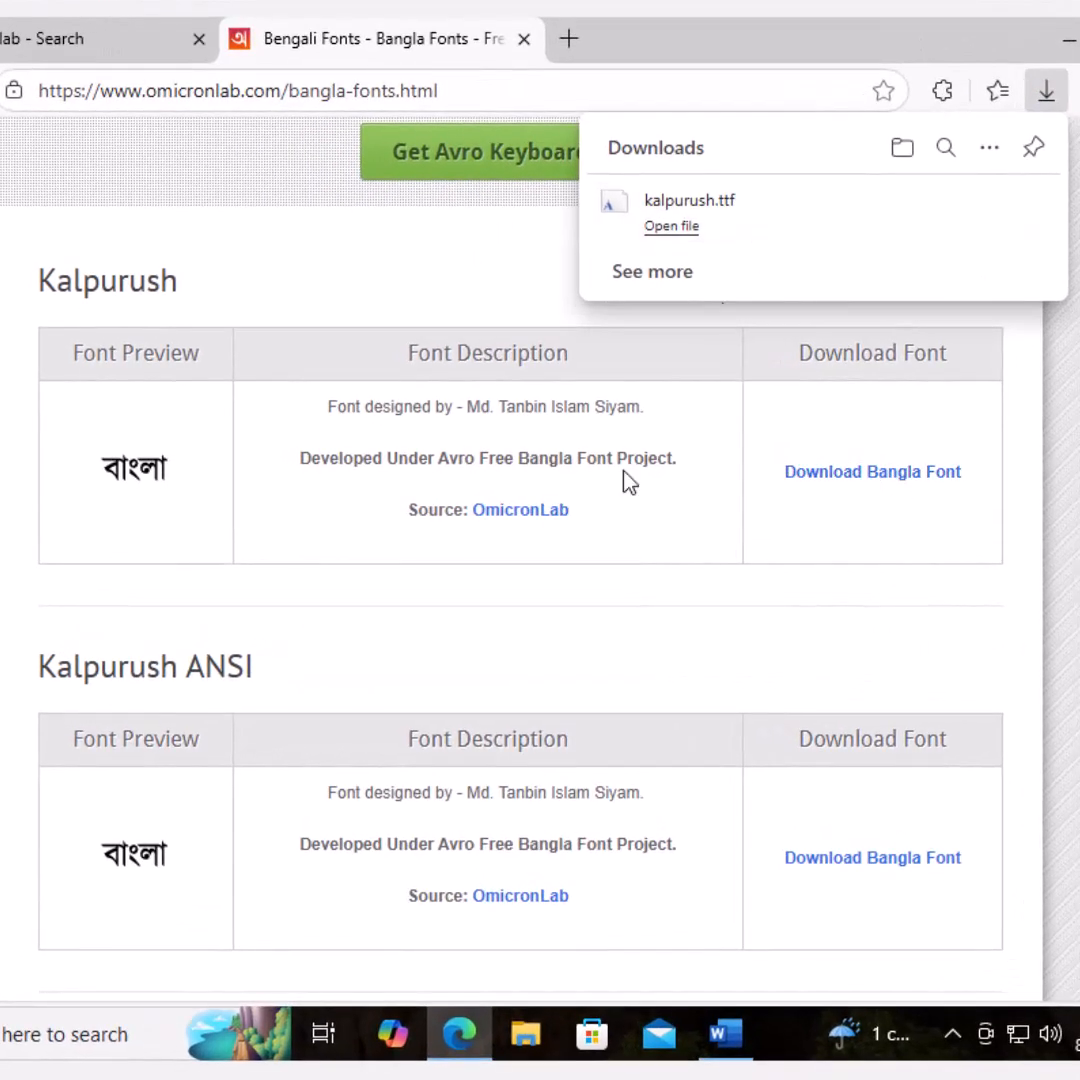
Step: Find the Mukti font on the Bangla Fonts page and download it
scroll(562, 579, down, 4)
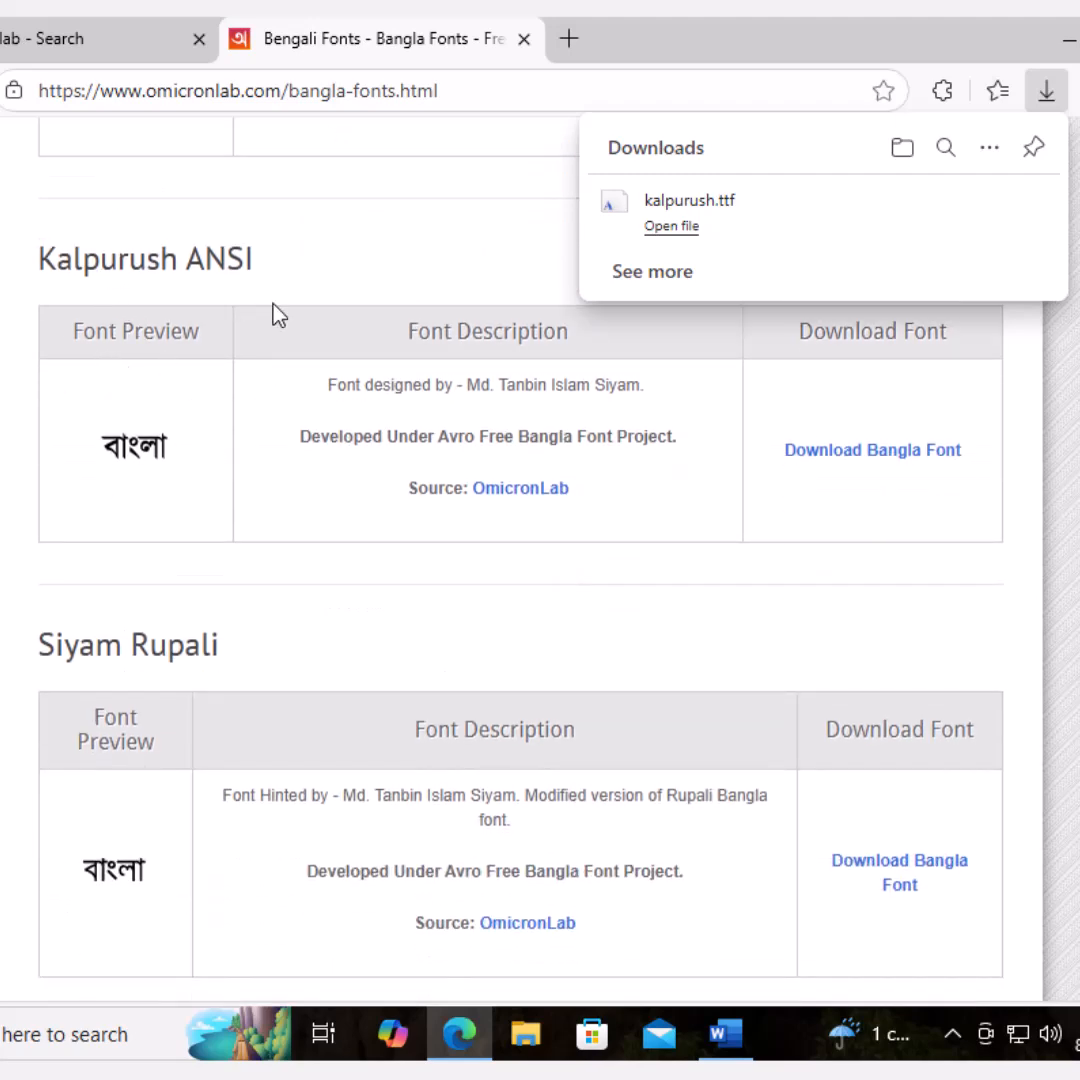
scroll(452, 684, down, 3)
scroll(452, 684, down, 10)
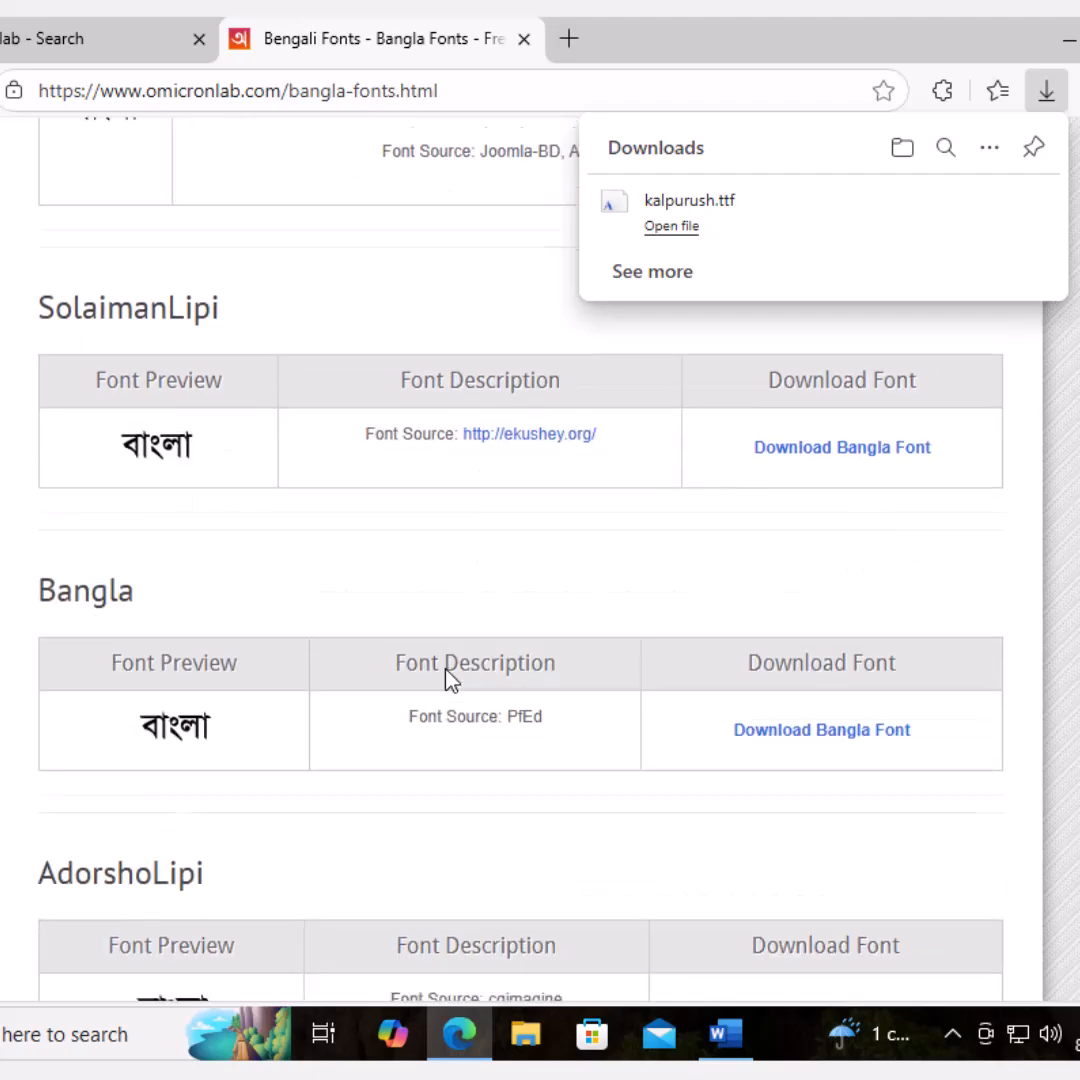
scroll(452, 680, down, 12)
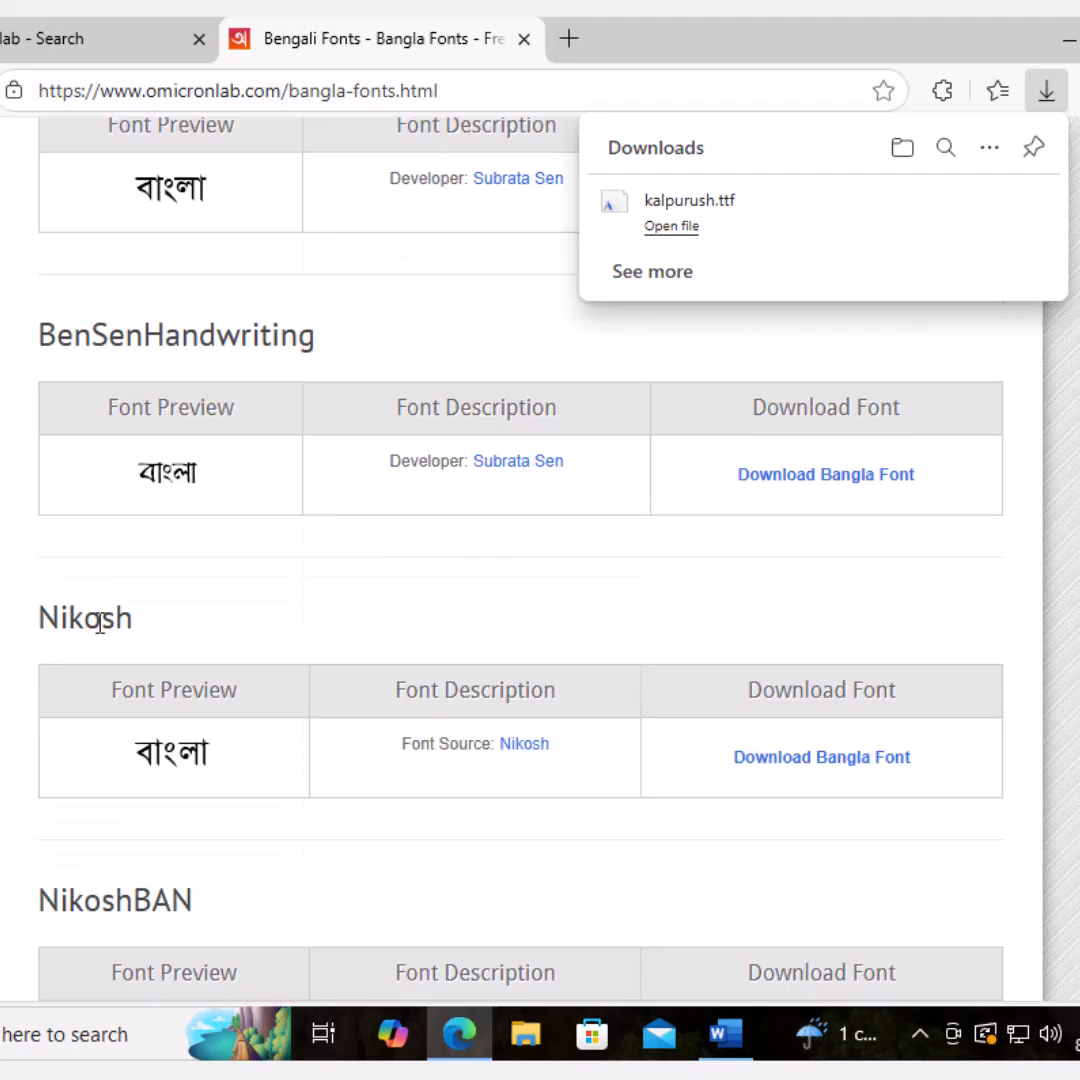
scroll(300, 665, down, 11)
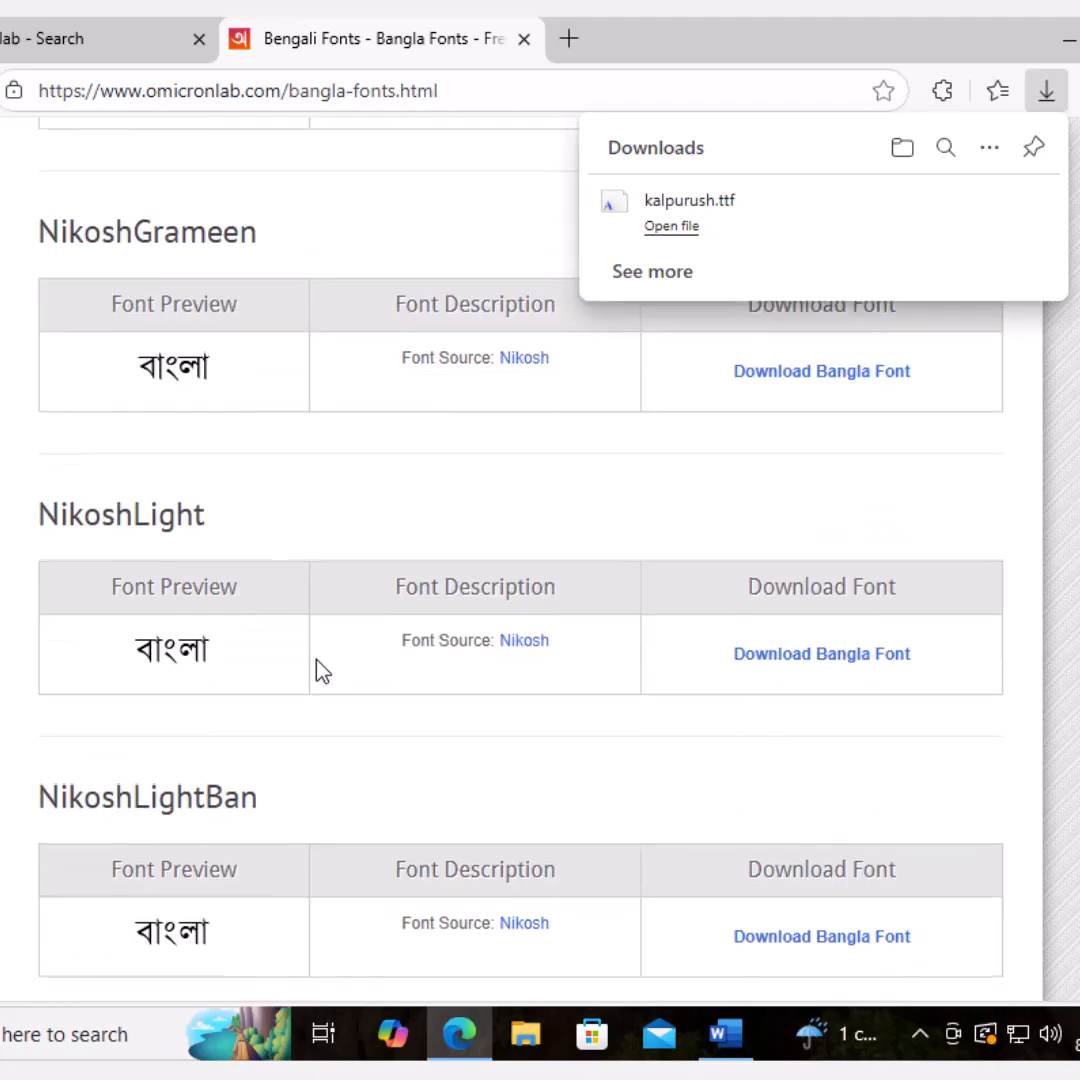
scroll(322, 671, down, 11)
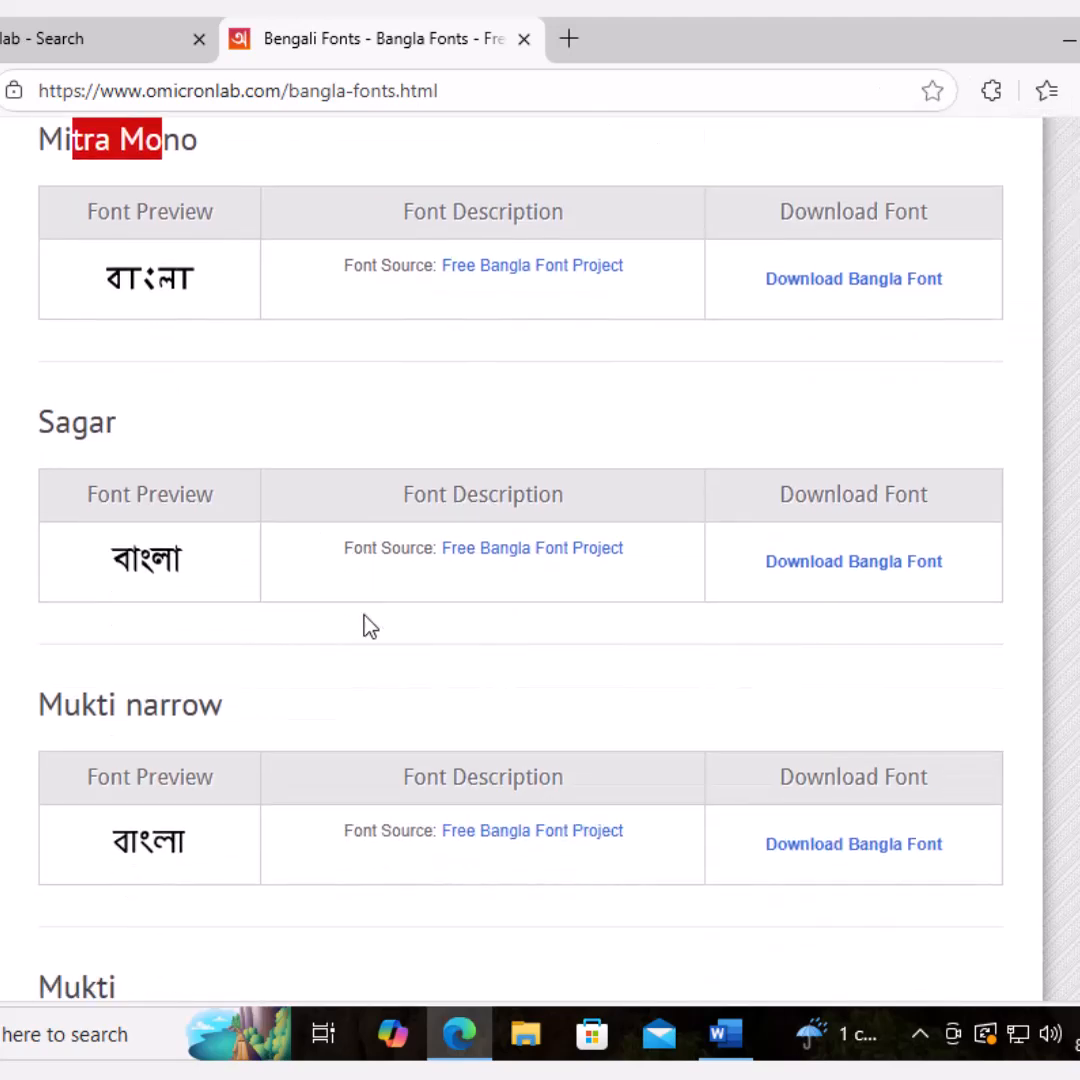
scroll(368, 625, down, 2)
drag(62, 583, 118, 588)
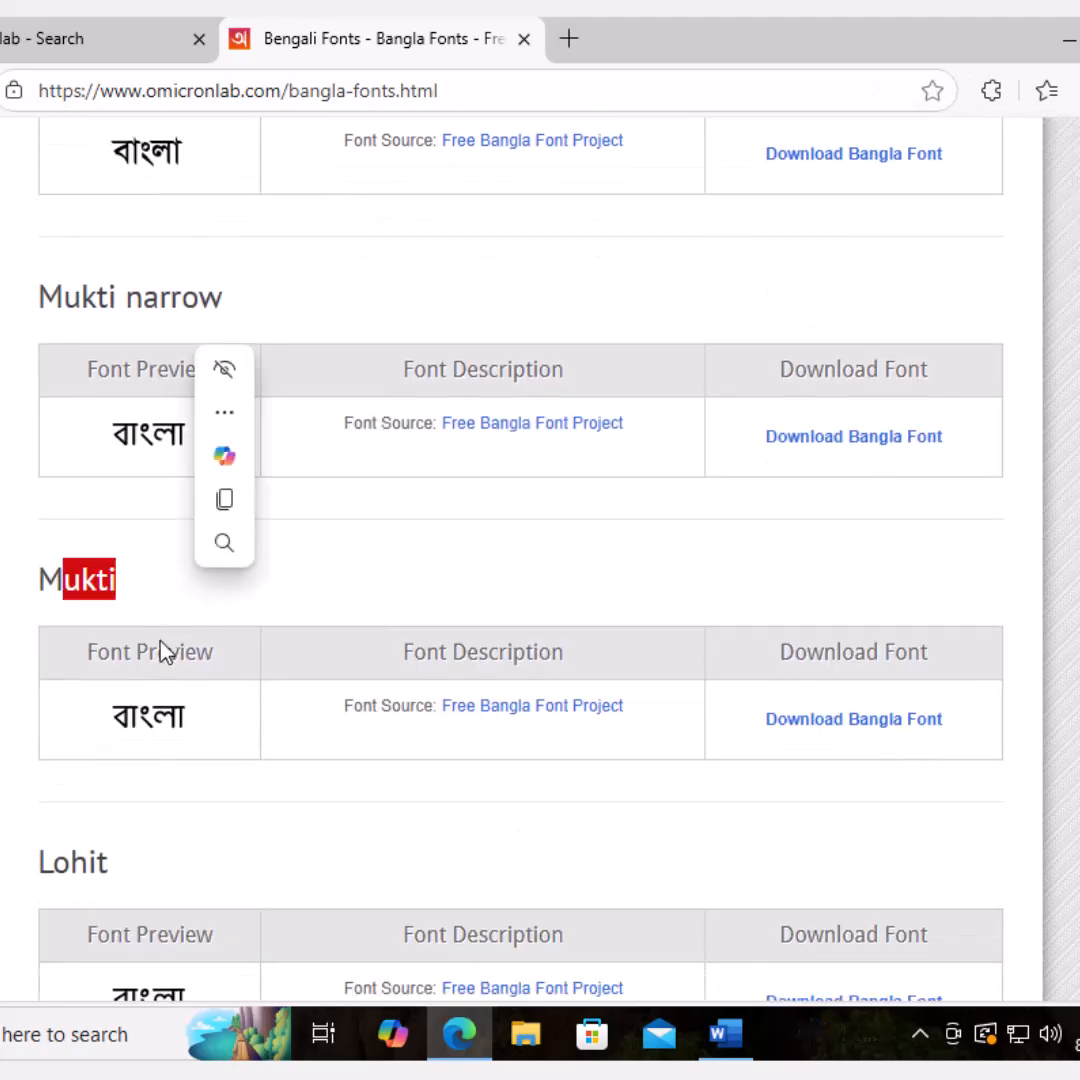
click(828, 728)
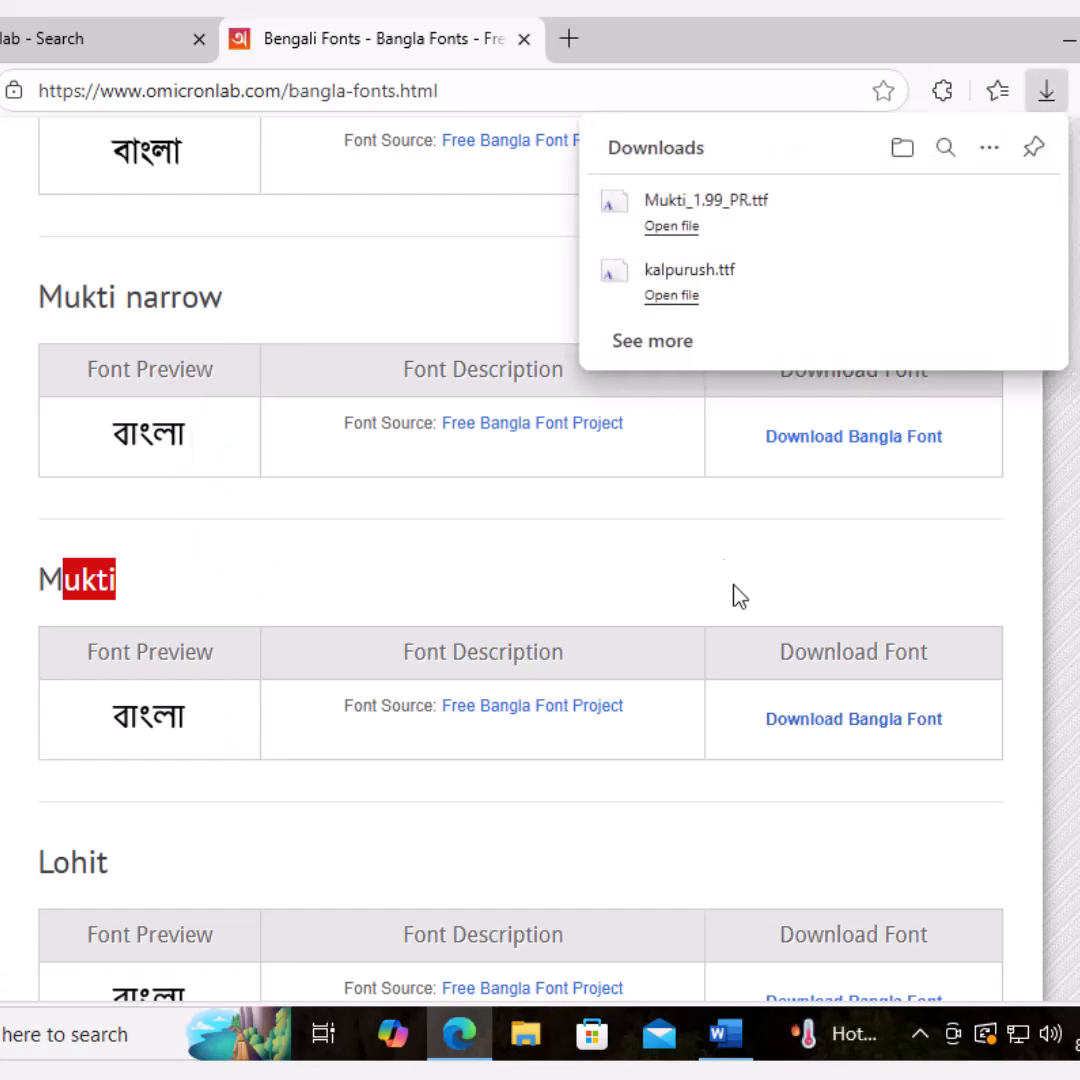
Step: Switch to the virtual machine's Word document, check the Bangla lines on page 2, and return to Edge
click(725, 1033)
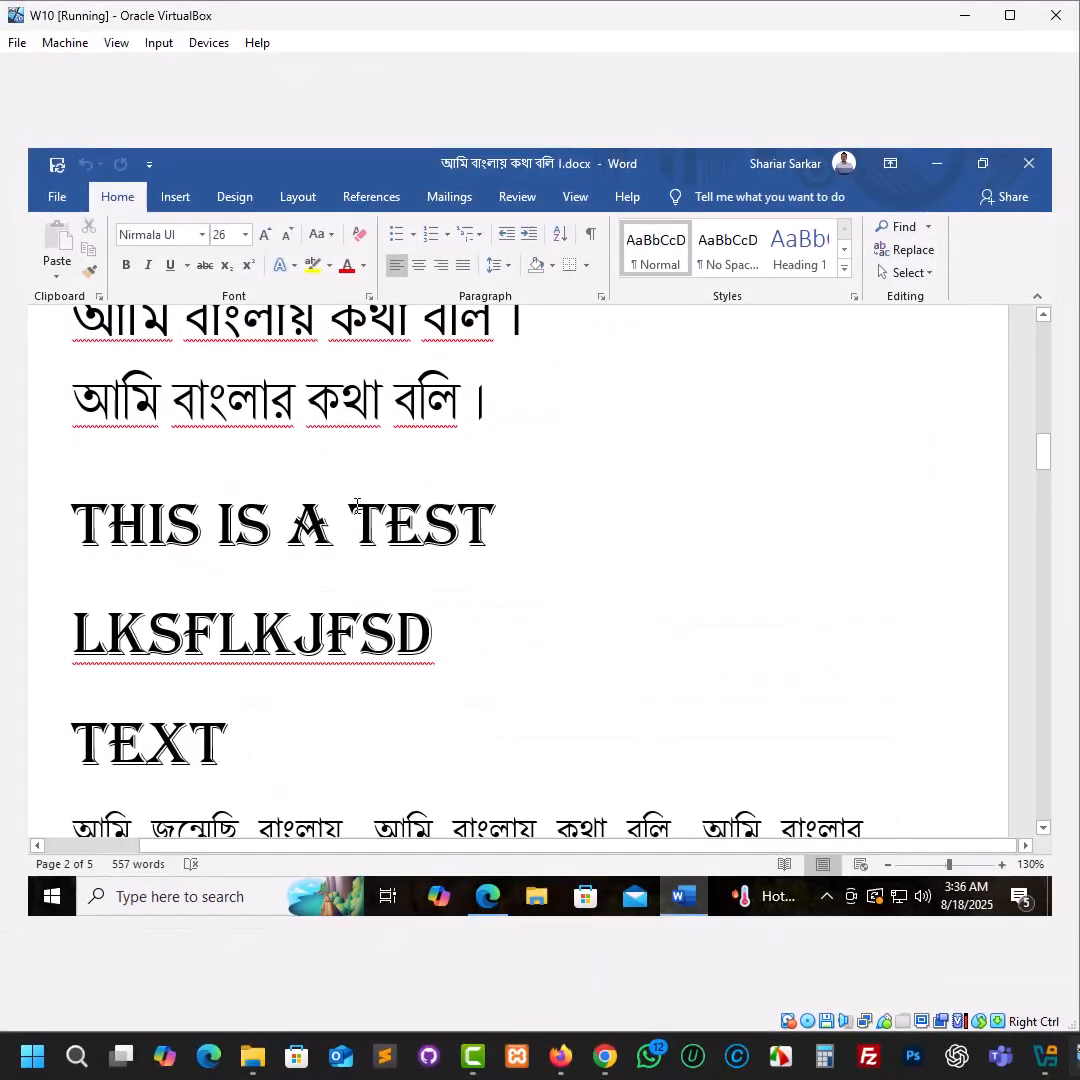
scroll(357, 507, up, 2)
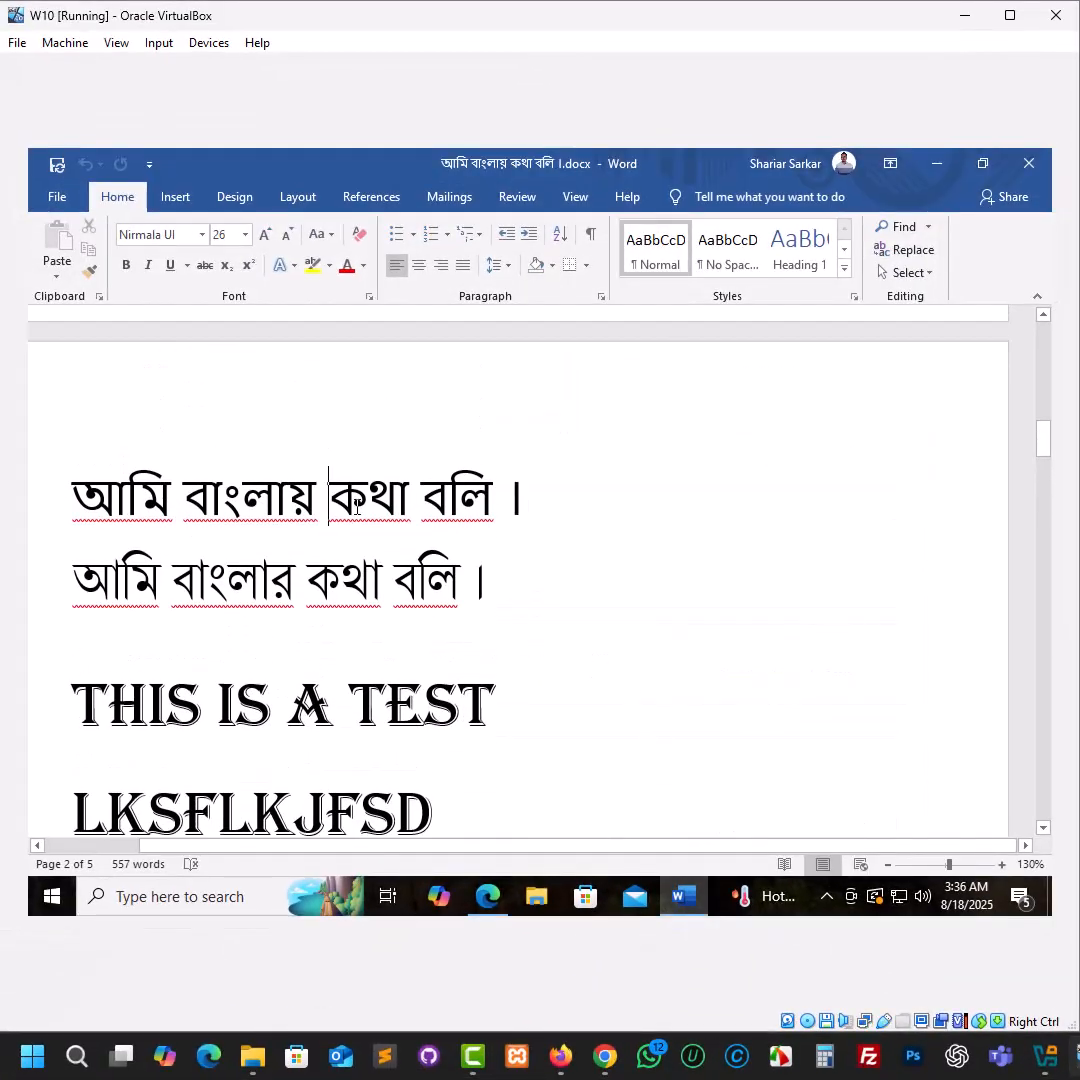
click(937, 163)
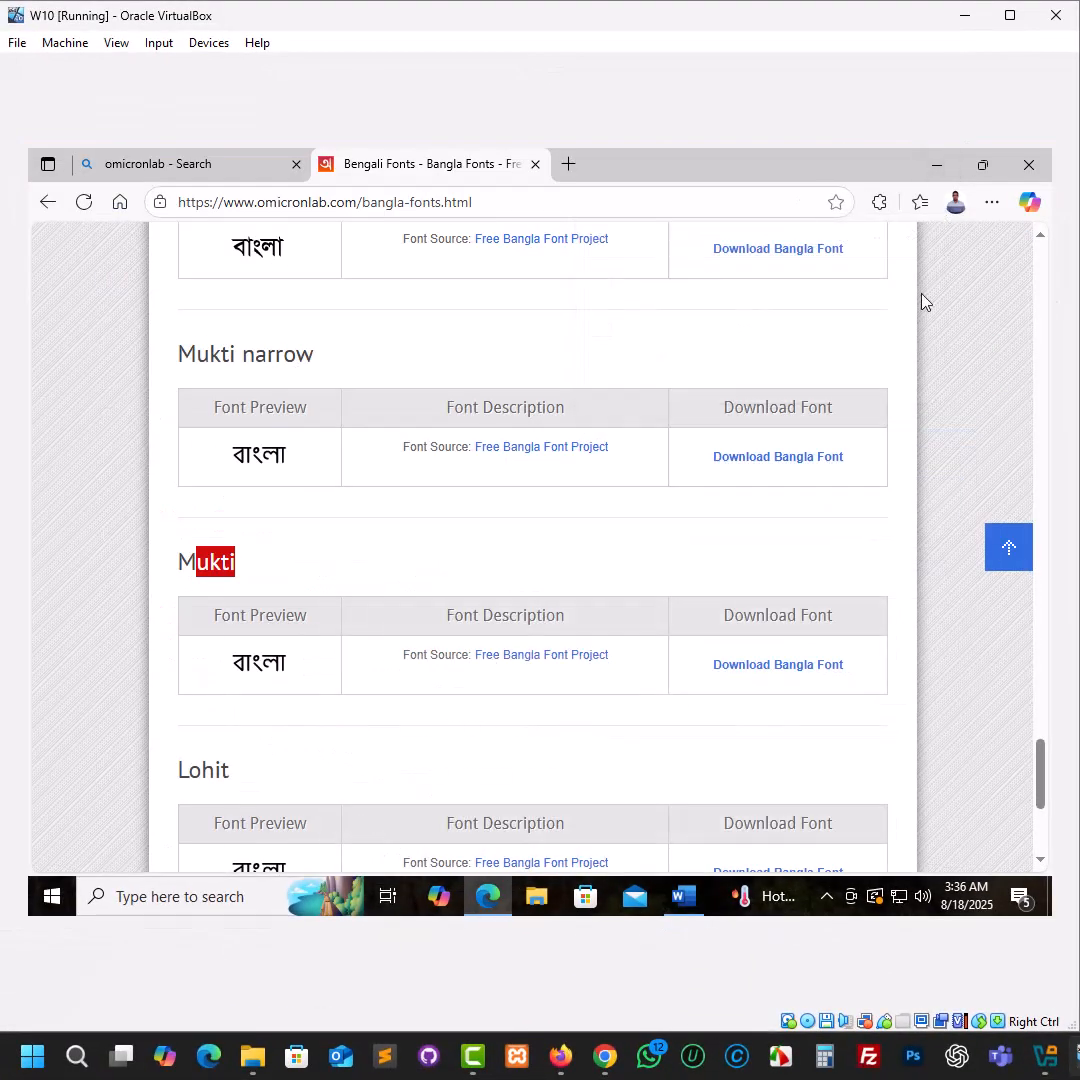
Step: Open the downloaded Mukti_1.99_PR.ttf from Edge's downloads, install the font and minimize its preview
click(990, 203)
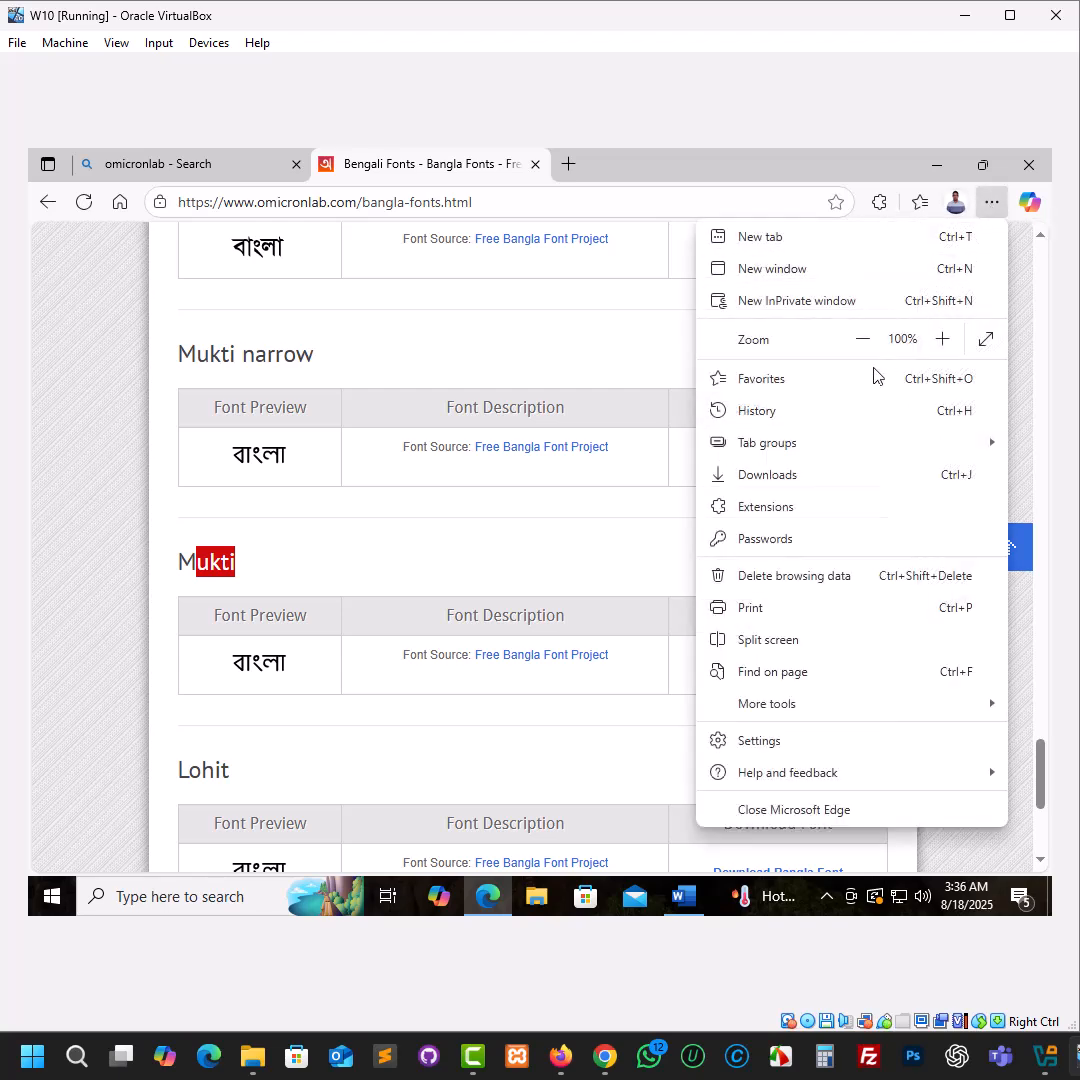
click(784, 475)
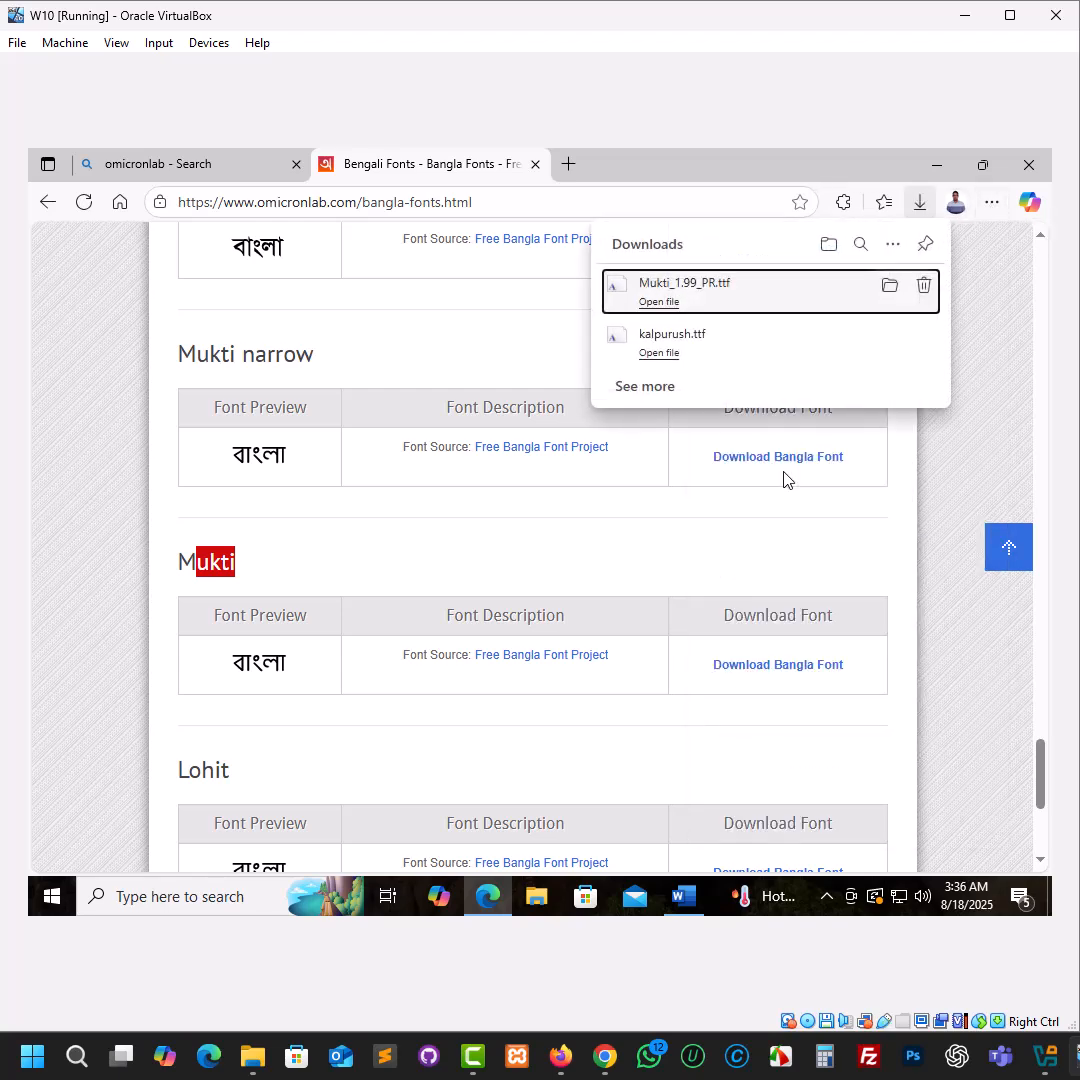
click(672, 290)
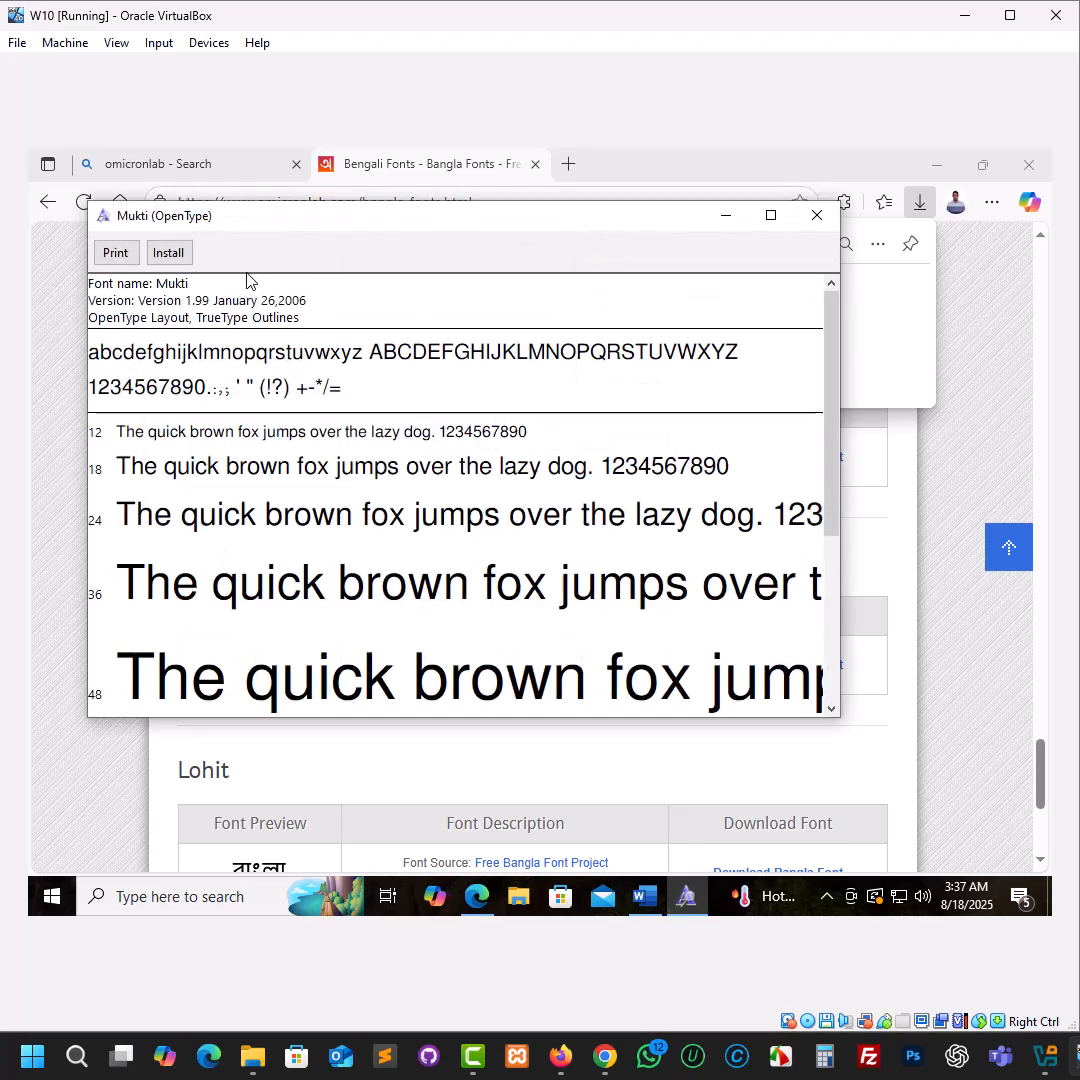
click(160, 254)
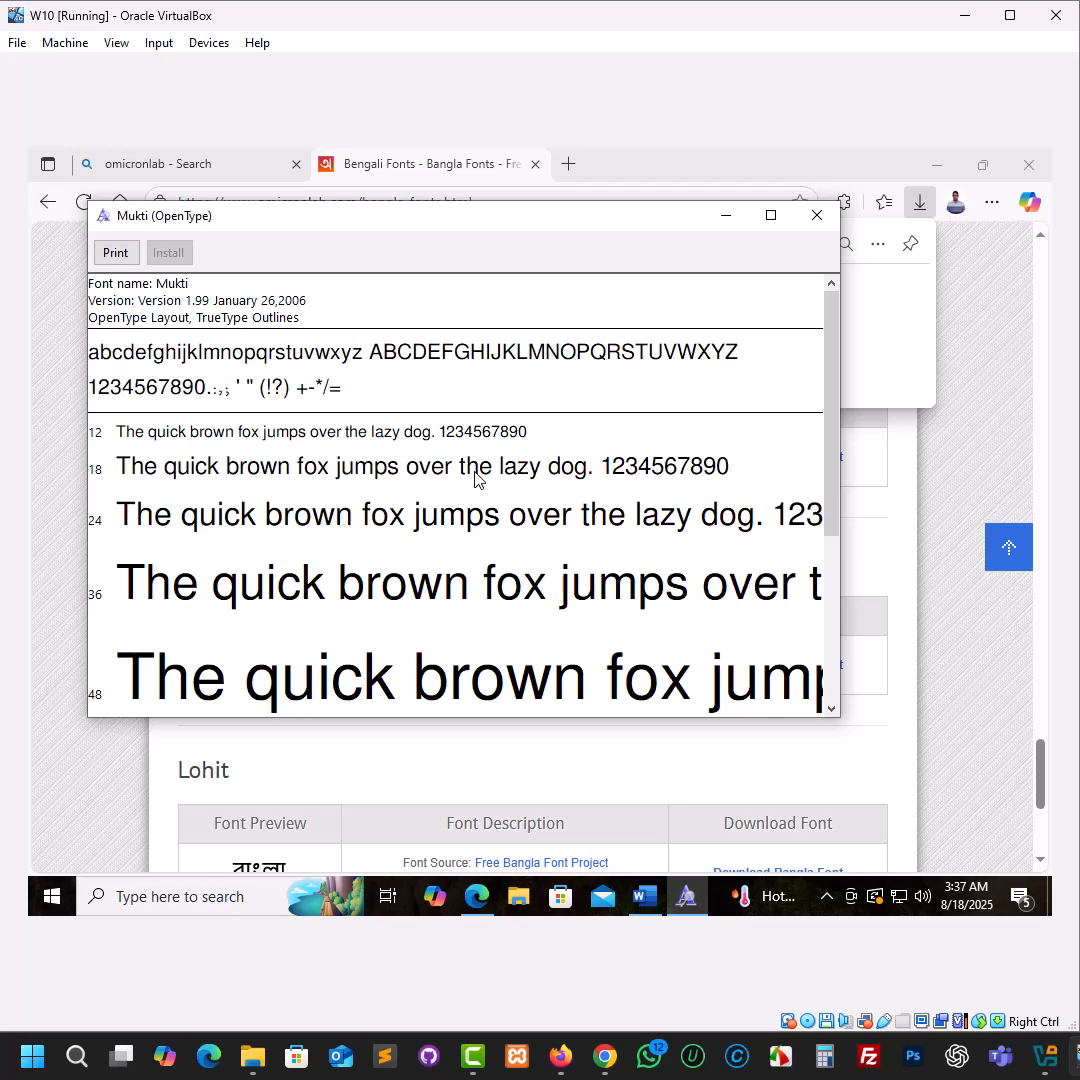
click(728, 226)
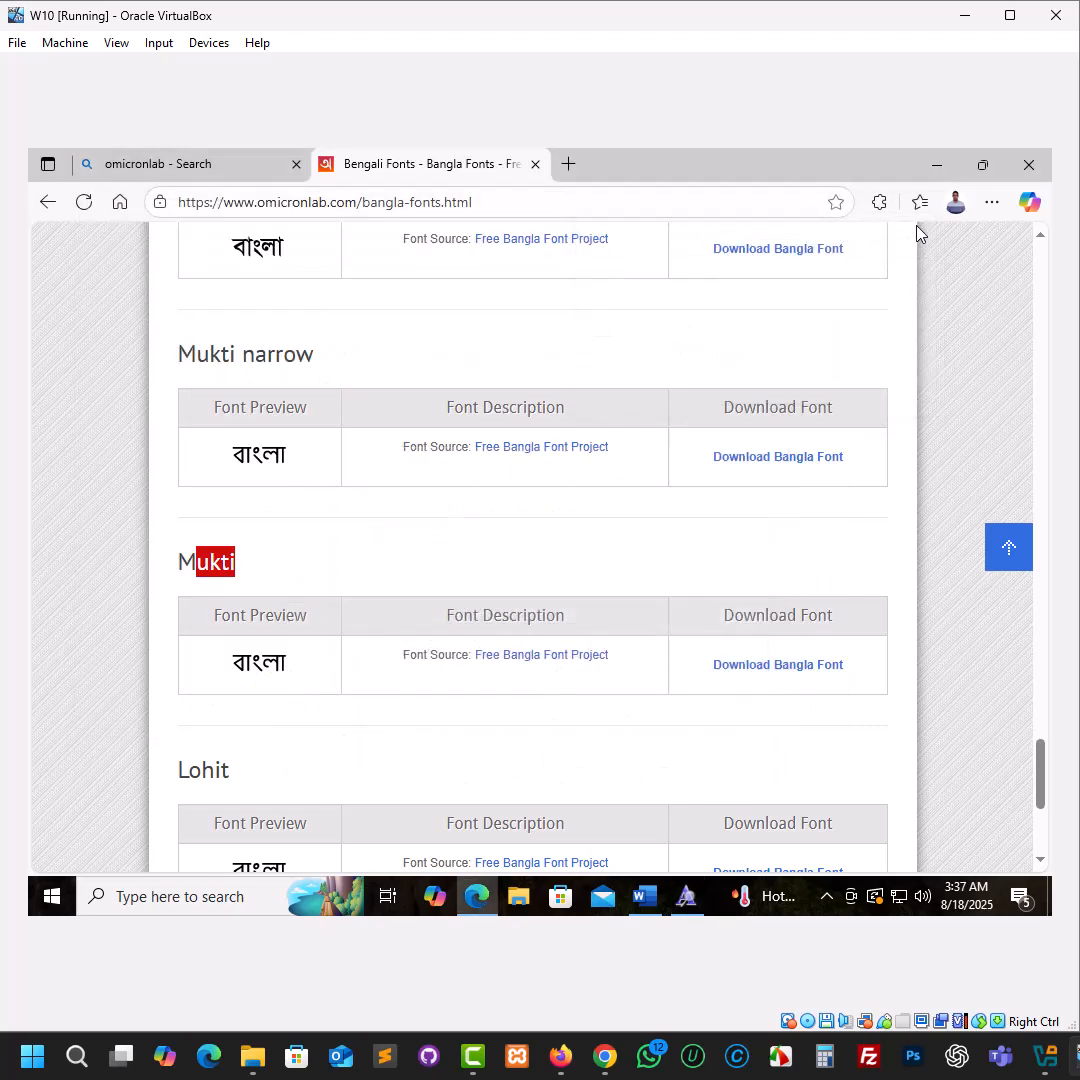
Step: Open the downloaded kalpurush.ttf from Edge's downloads and install the font
click(991, 204)
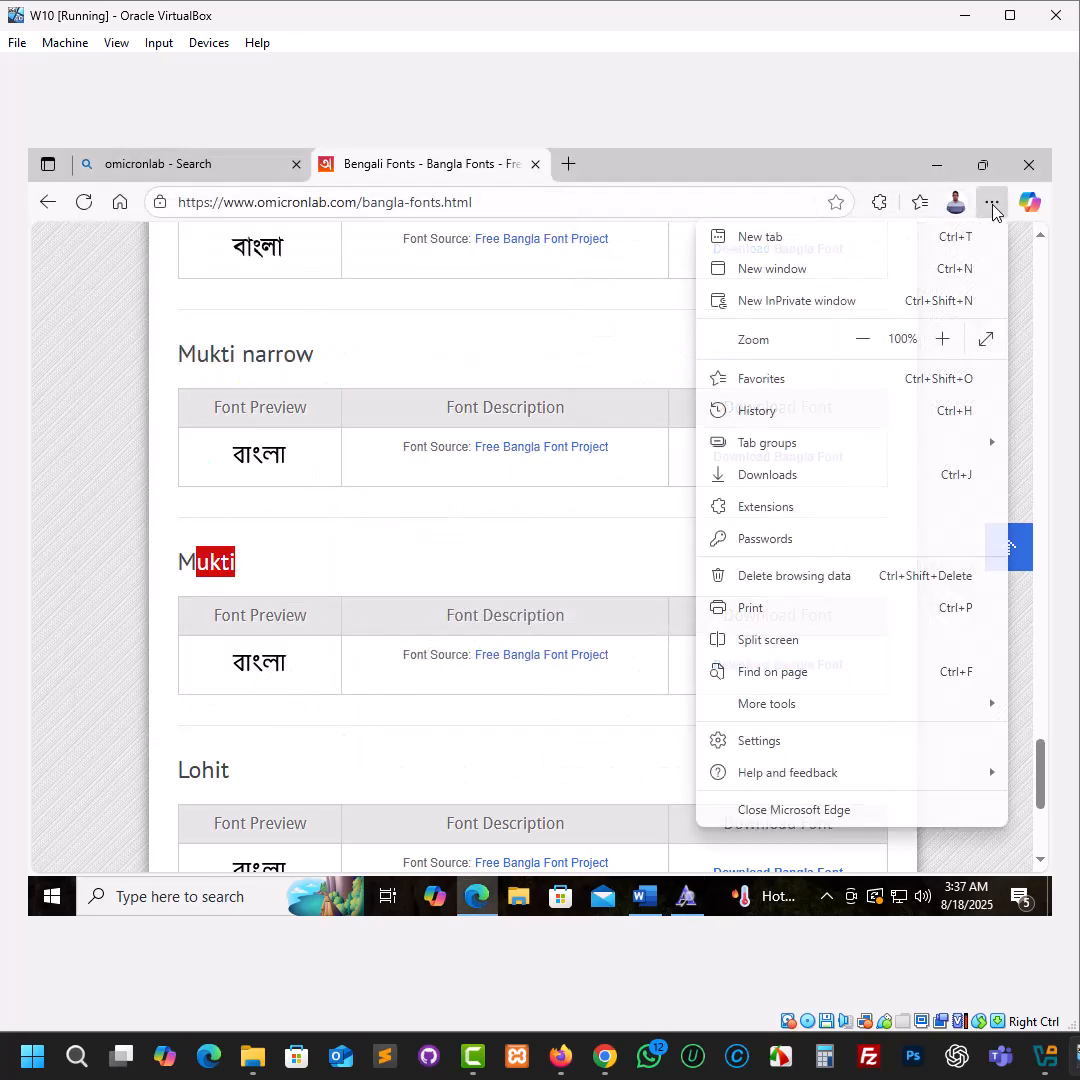
click(788, 479)
click(646, 354)
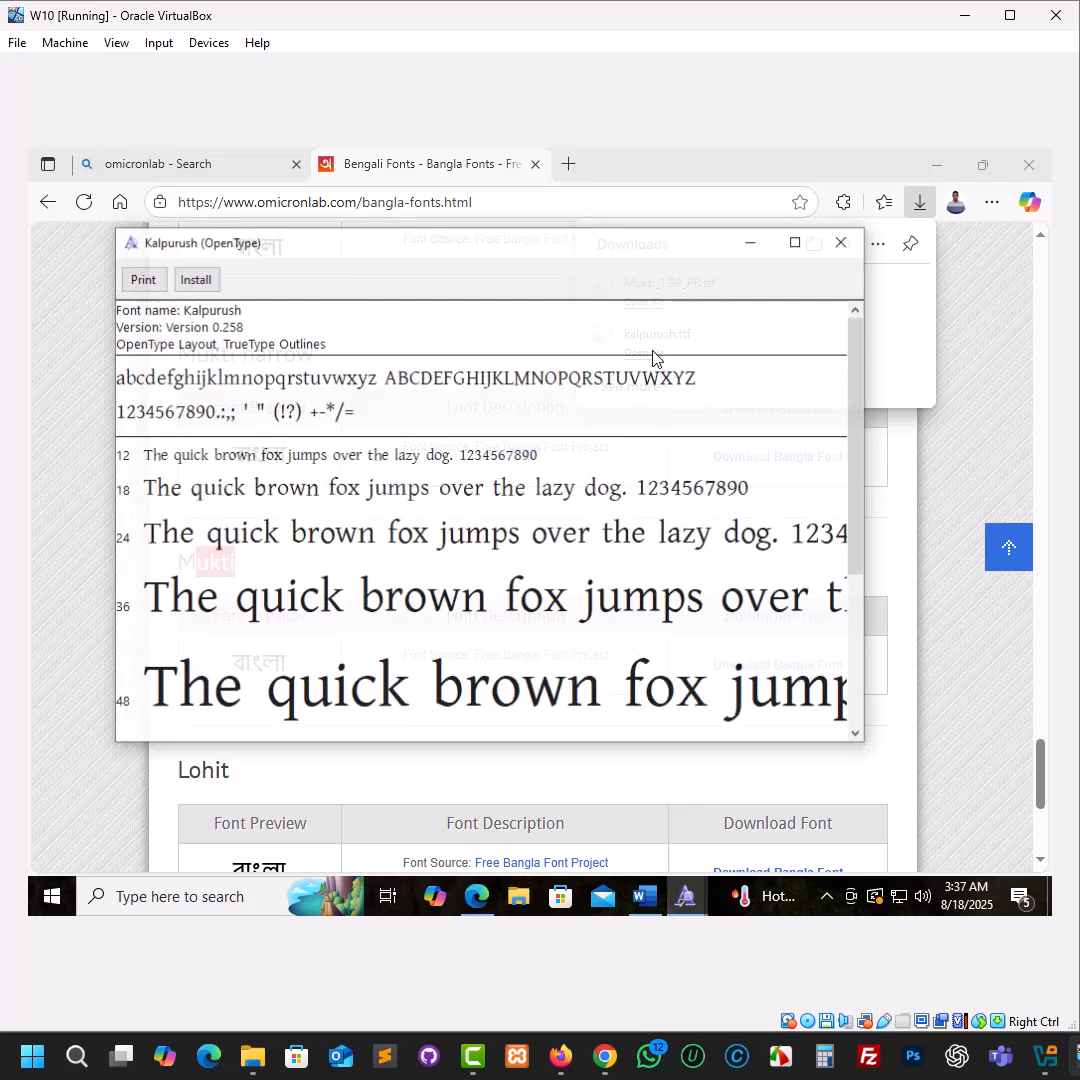
click(195, 279)
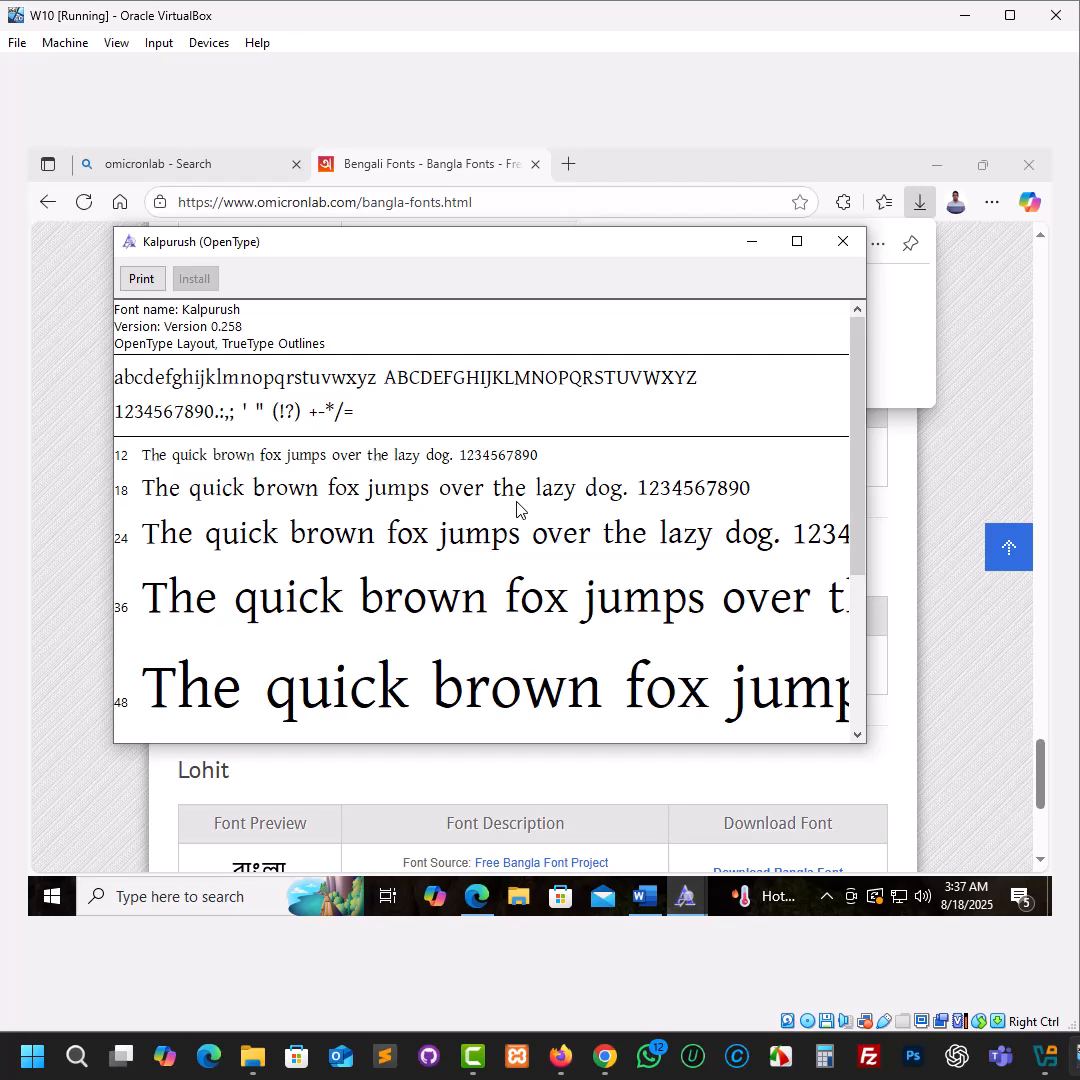
Step: Switch to the virtual machine's Word document, review page 2, and place the host computer's Word window beside it
click(647, 899)
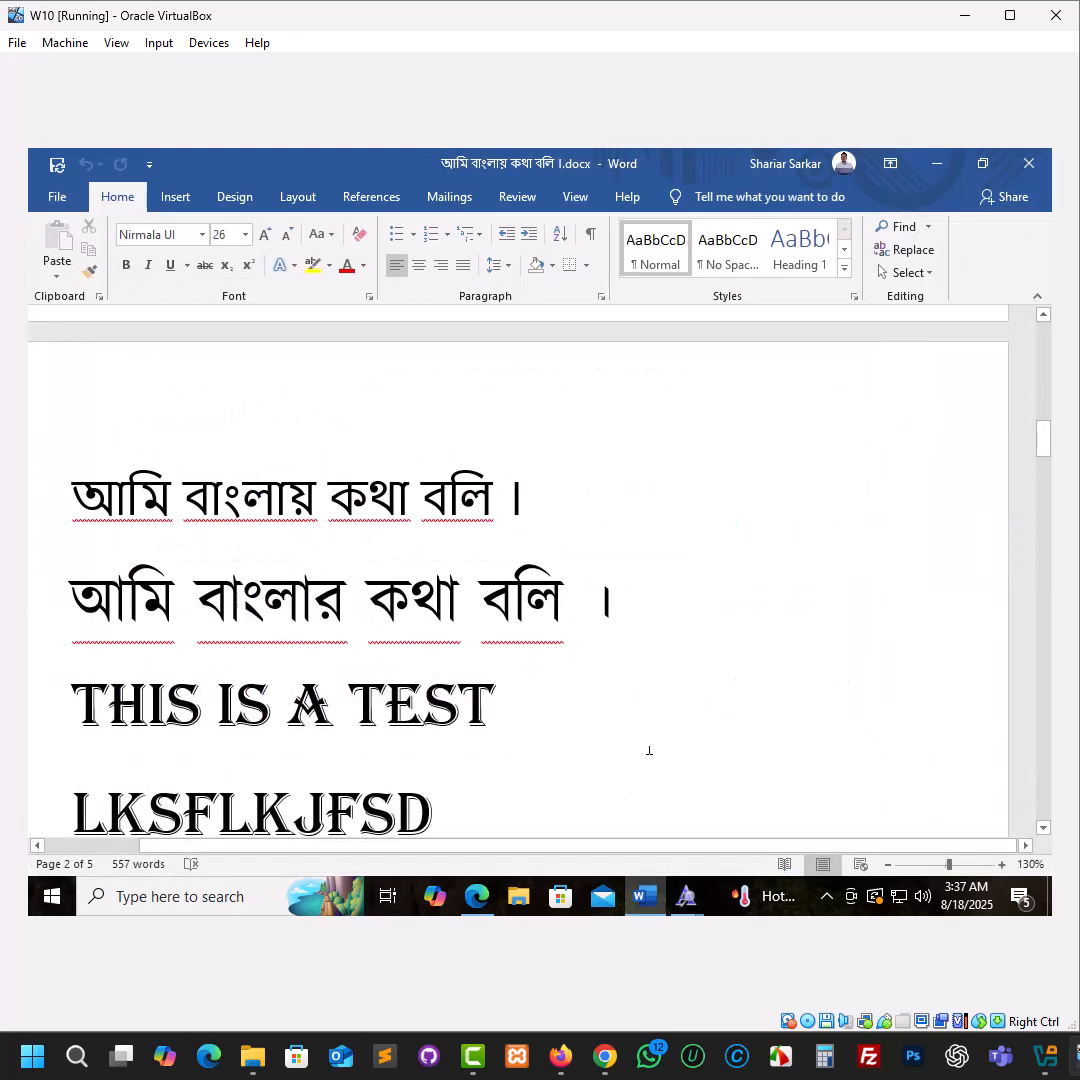
scroll(430, 610, down, 5)
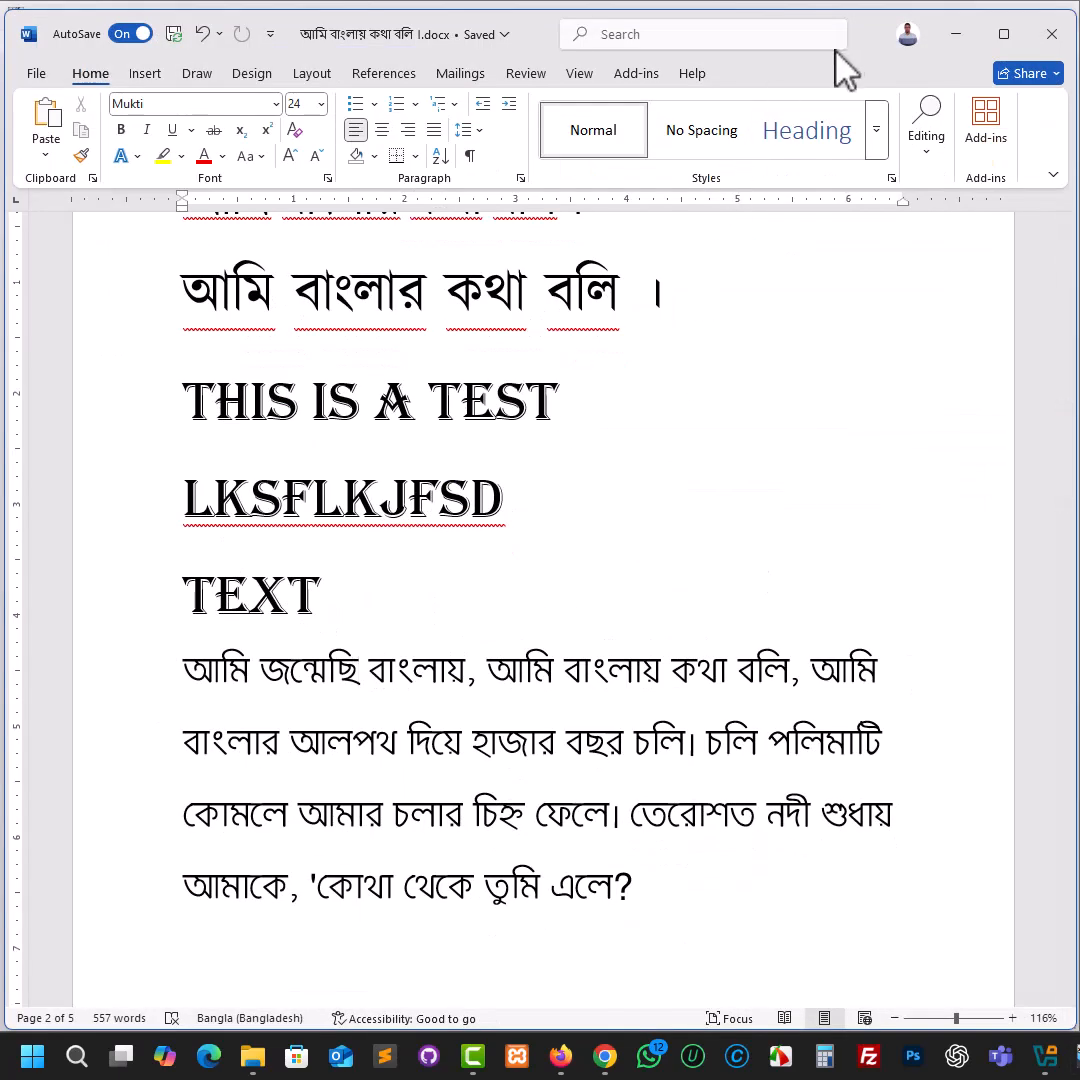
drag(868, 32, 1079, 52)
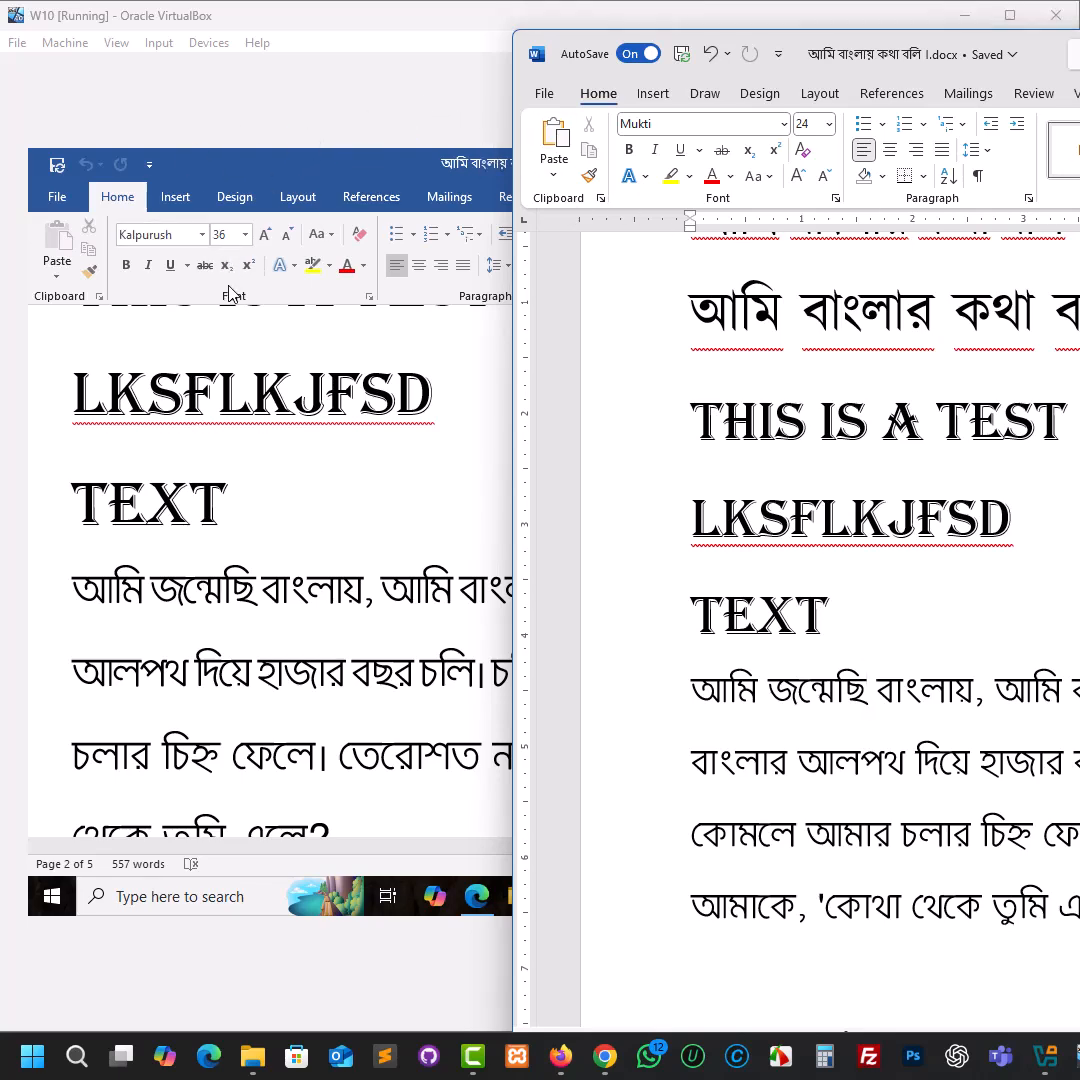
Step: Compare the Bangla paragraph and its font in both copies, and review the virtual machine's page 2 lines again
scroll(845, 555, down, 2)
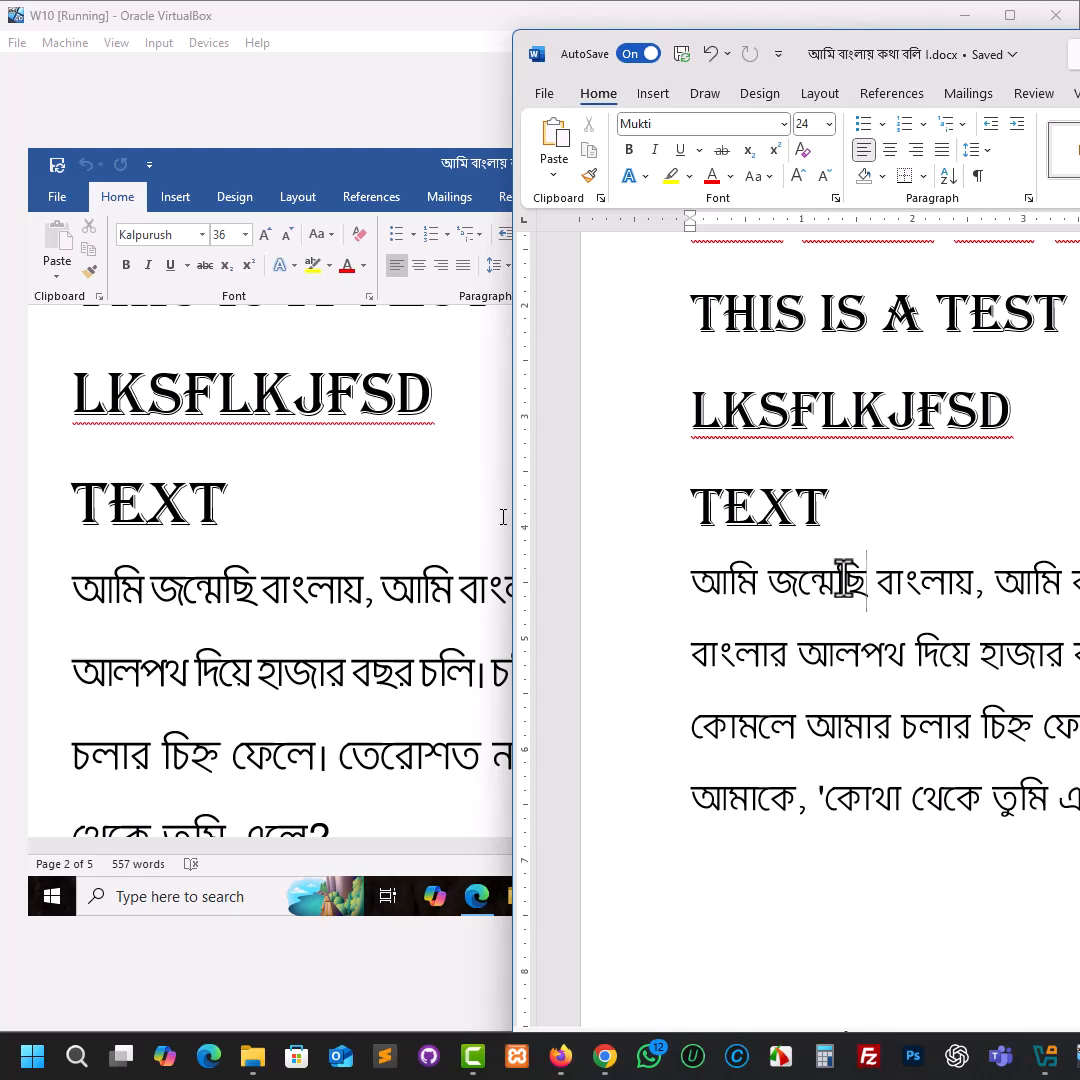
scroll(256, 606, down, 1)
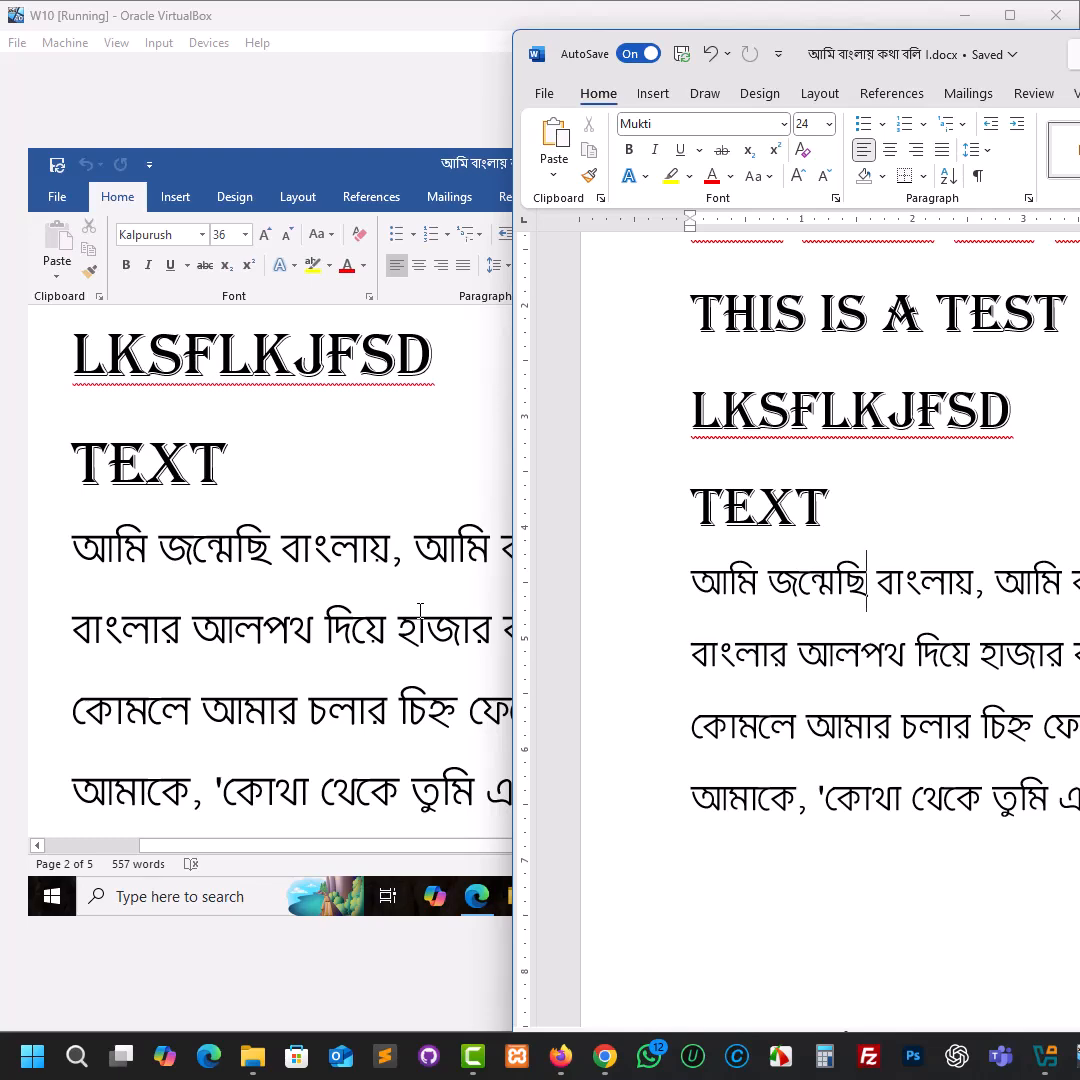
click(366, 590)
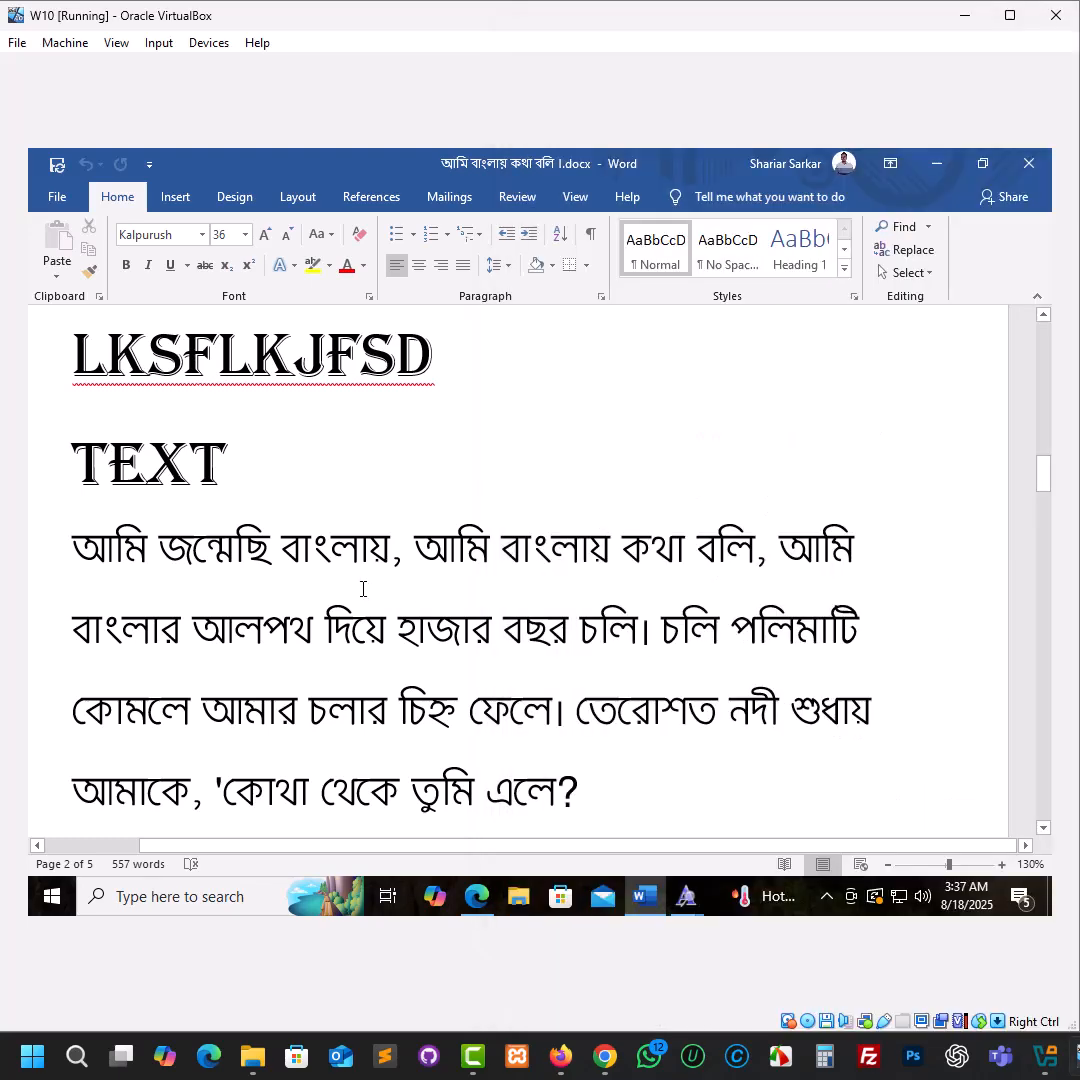
click(1078, 735)
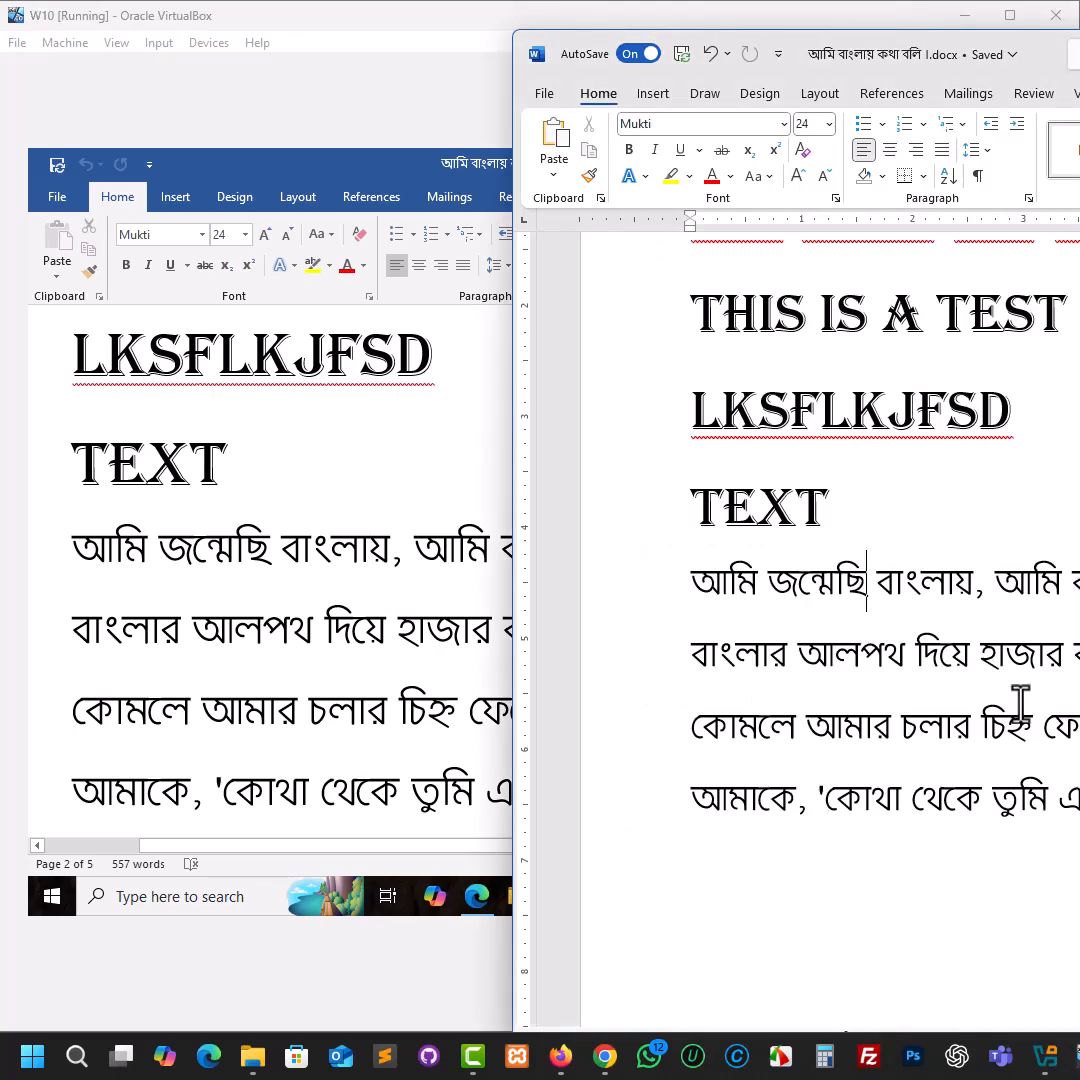
double_click(800, 583)
click(505, 623)
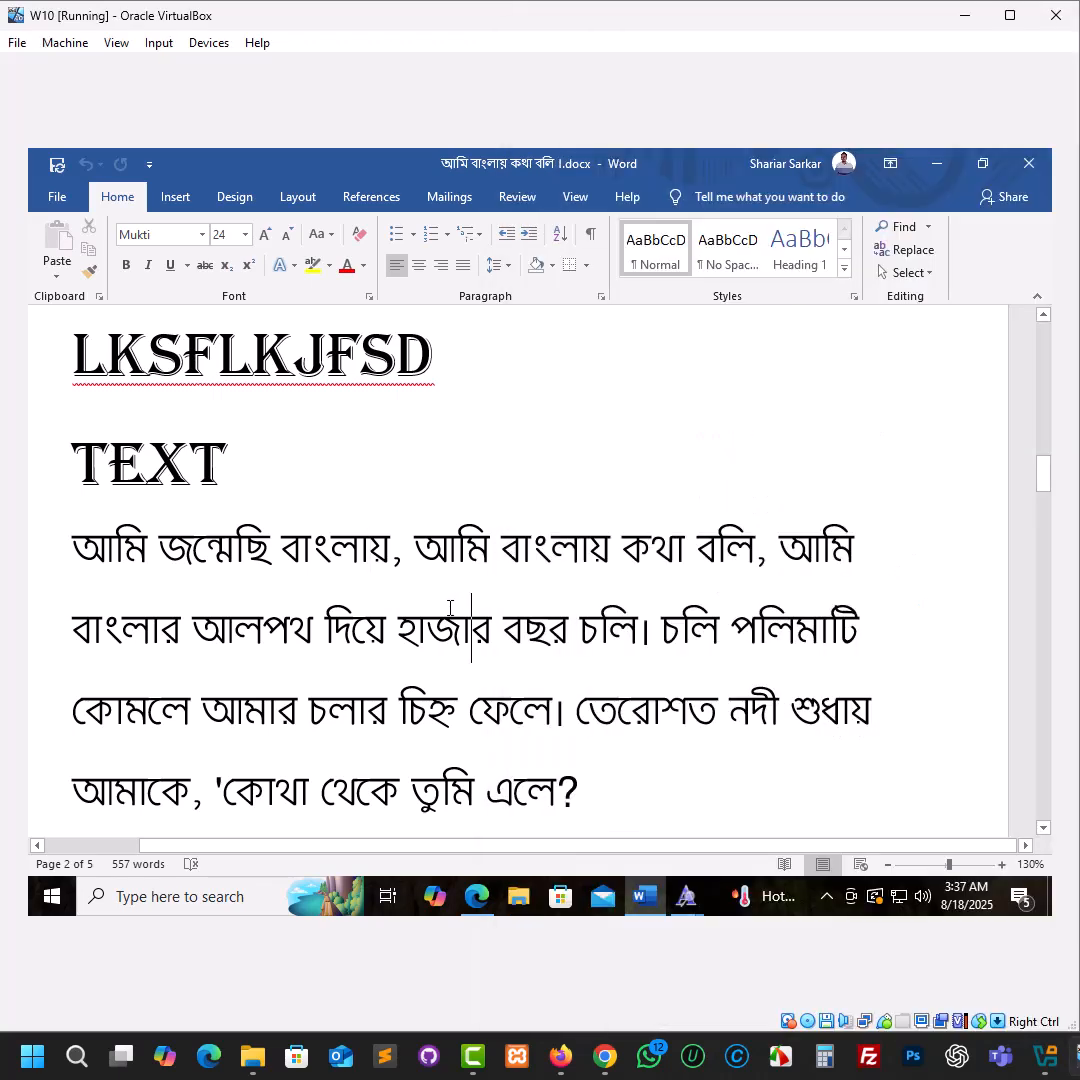
scroll(517, 621, up, 3)
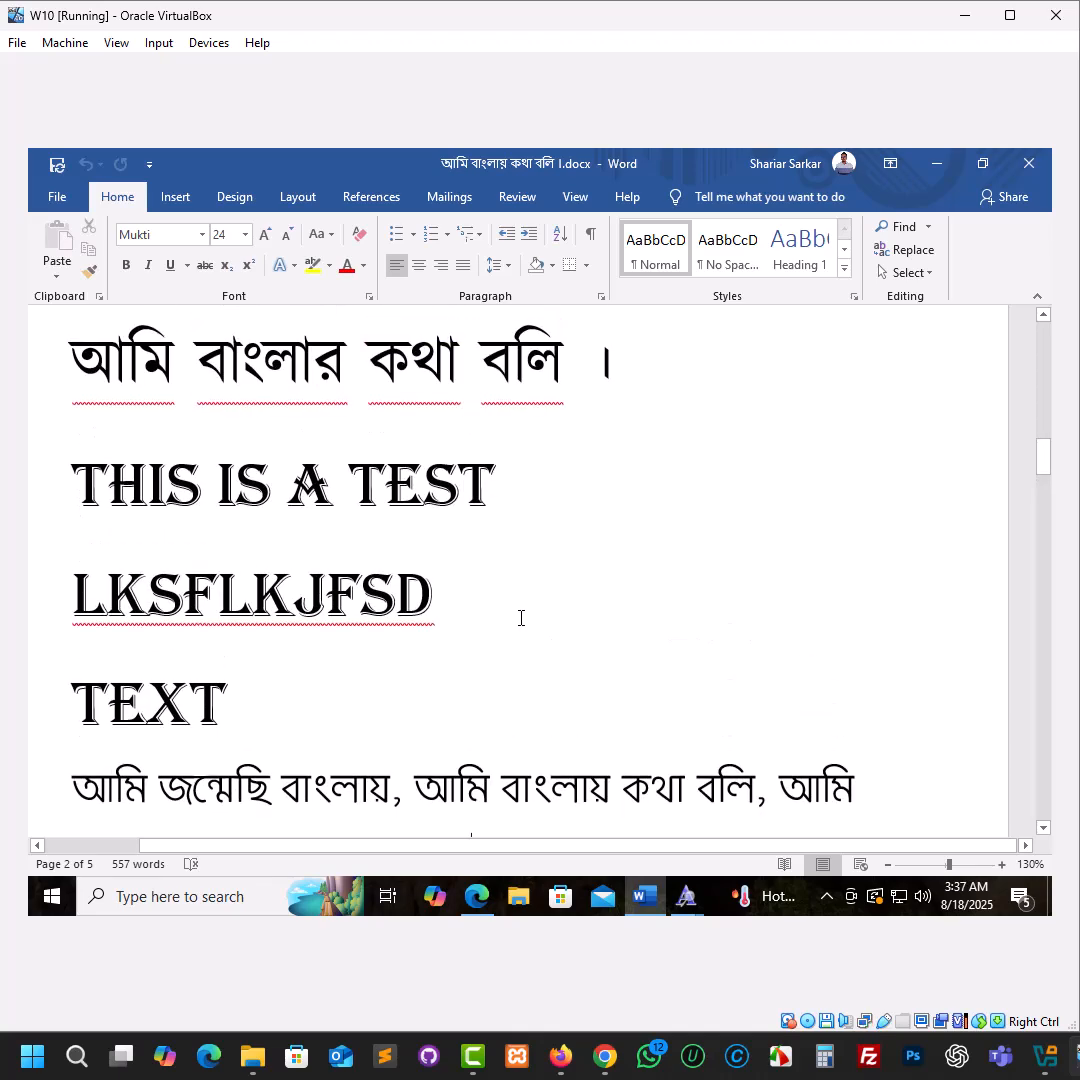